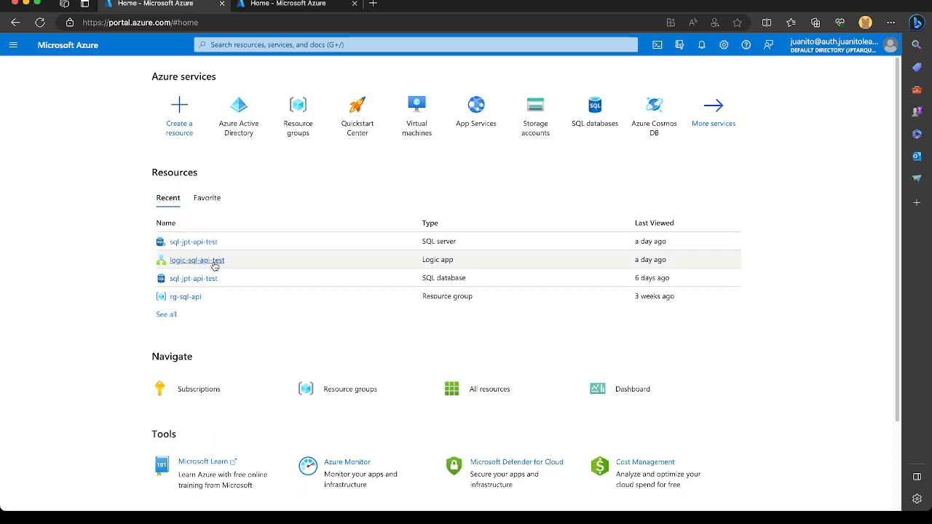
# Open the logic-sql-api-test logic app from the recent resources and edit it in the designer.
pyautogui.moveTo(213, 264)
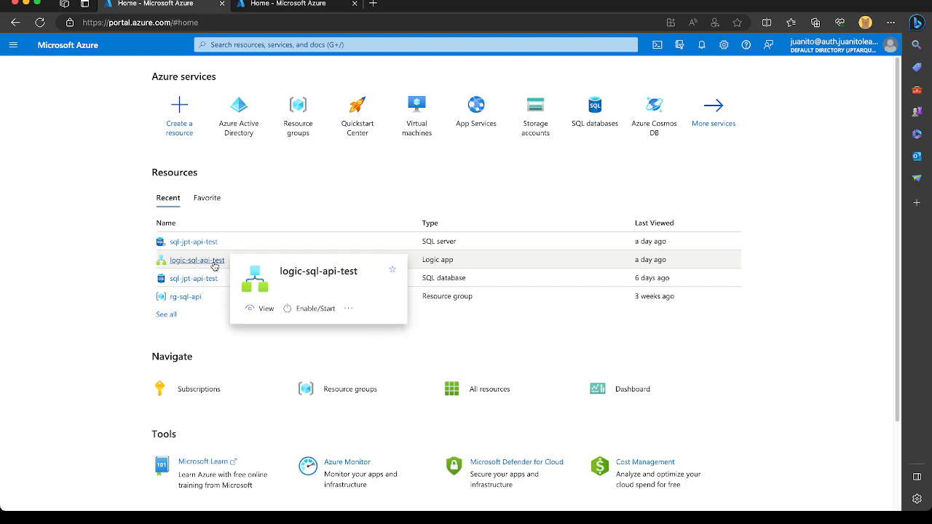
pyautogui.click(214, 264)
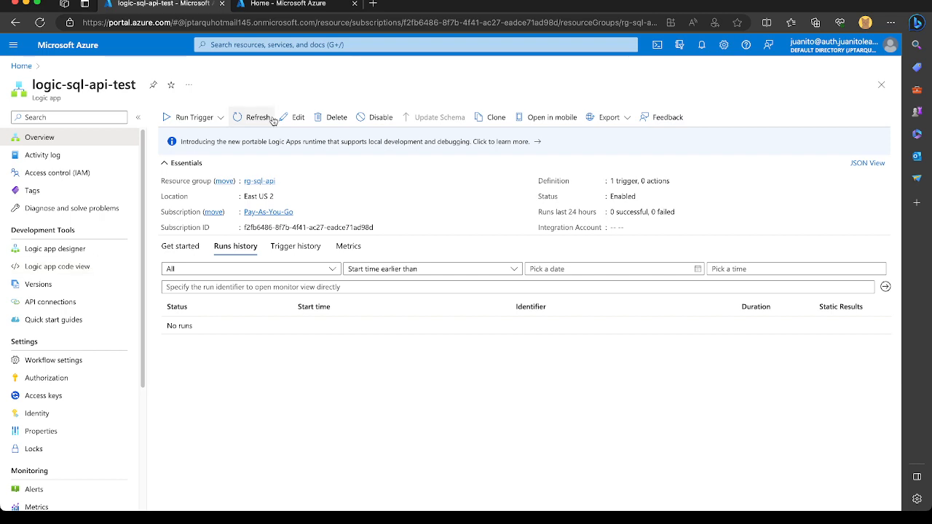
pyautogui.click(298, 119)
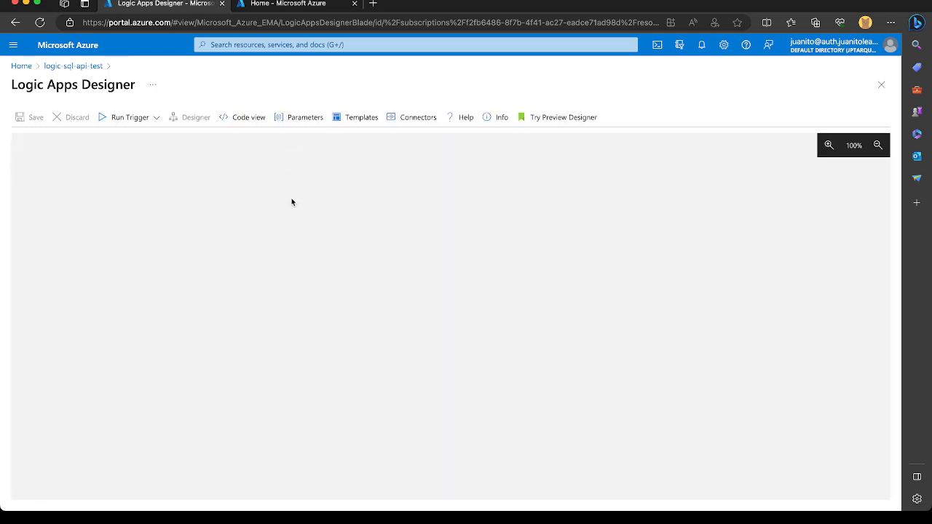
# Open the Azure portal home in a separate browser tab with the organizational account, and return to the Logic Apps Designer.
pyautogui.keyDown('super'); pyautogui.click(25, 68); pyautogui.keyUp('super')
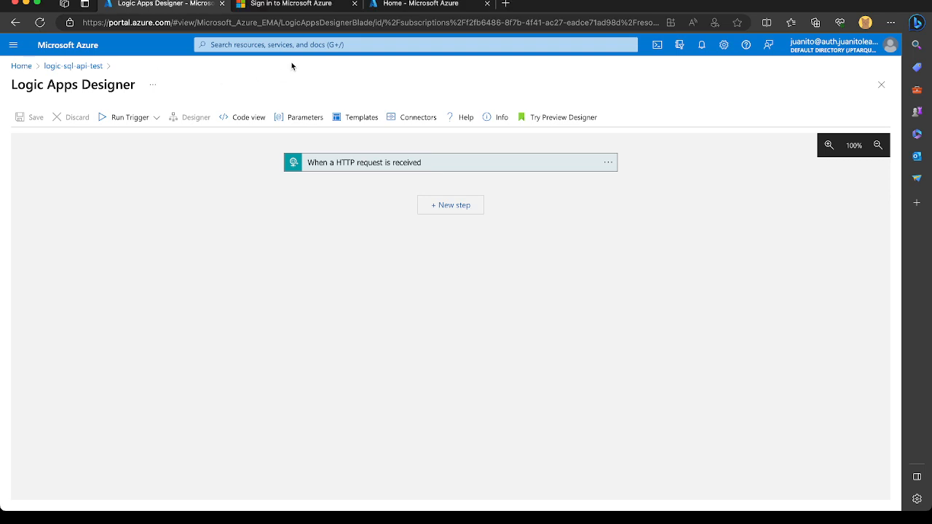
pyautogui.click(289, 6)
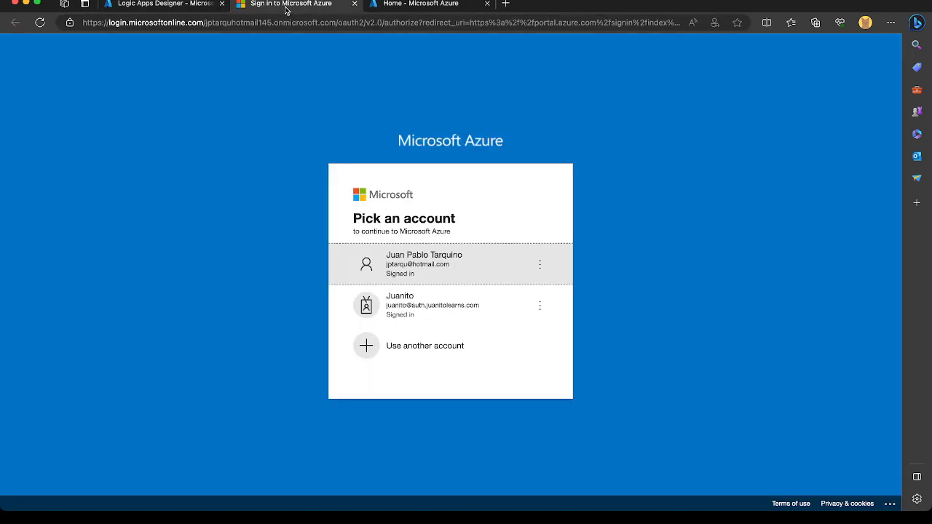
pyautogui.click(395, 307)
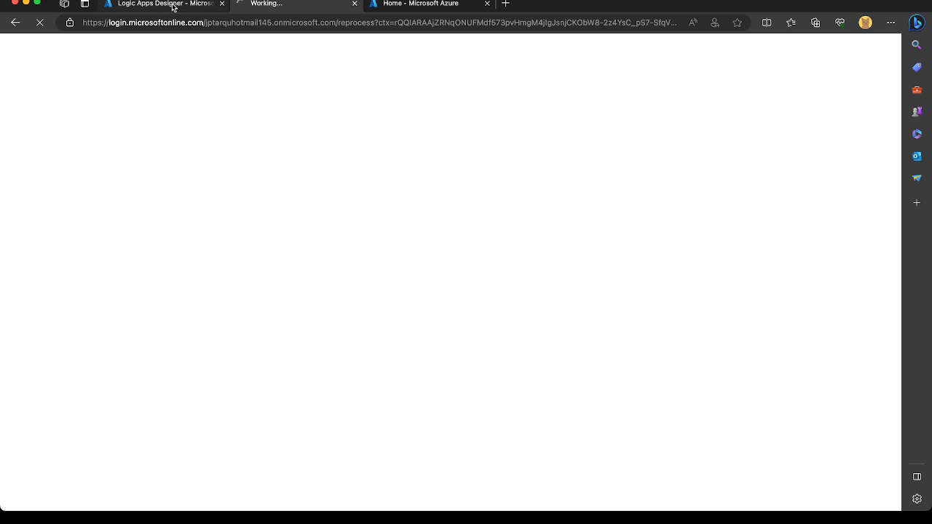
pyautogui.click(173, 6)
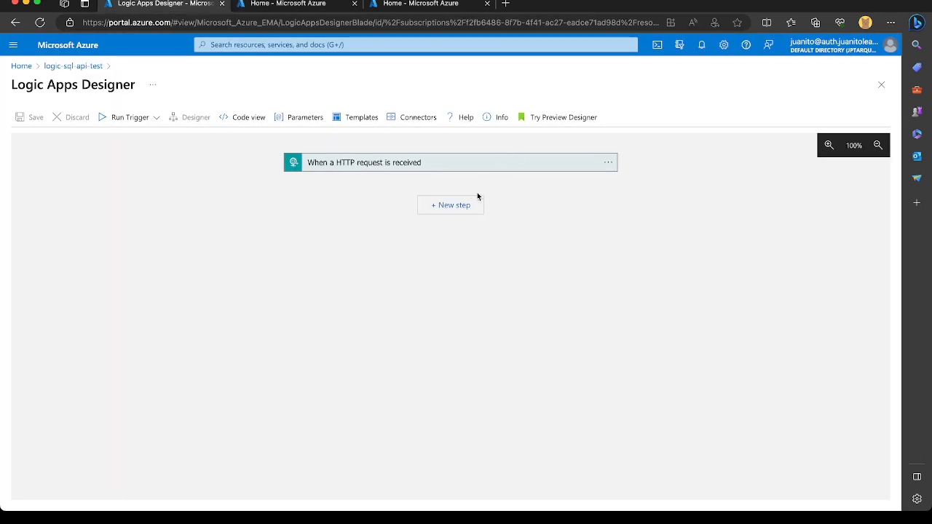
# Add a SQL Server "Execute stored procedure (V2)" action after the HTTP request trigger.
pyautogui.click(459, 213)
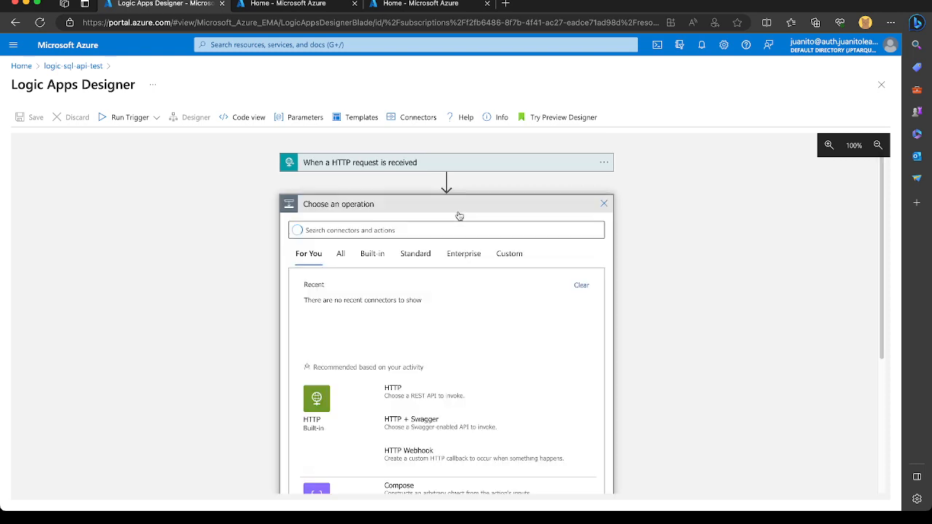
pyautogui.click(405, 229)
pyautogui.write('sql')
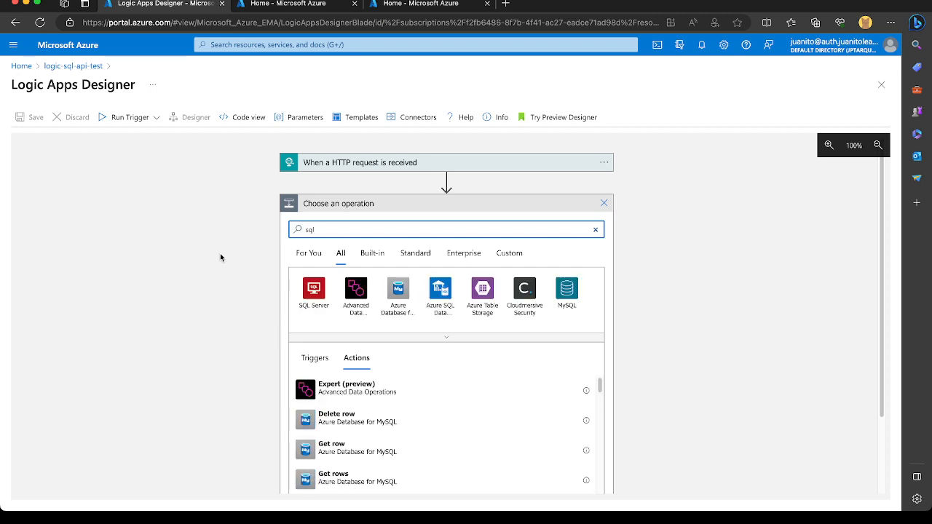
pyautogui.click(314, 291)
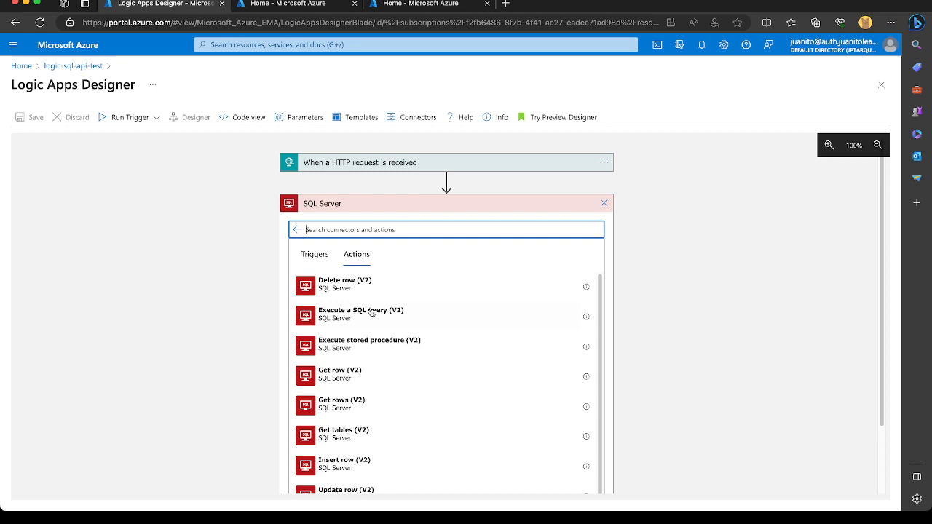
pyautogui.click(370, 351)
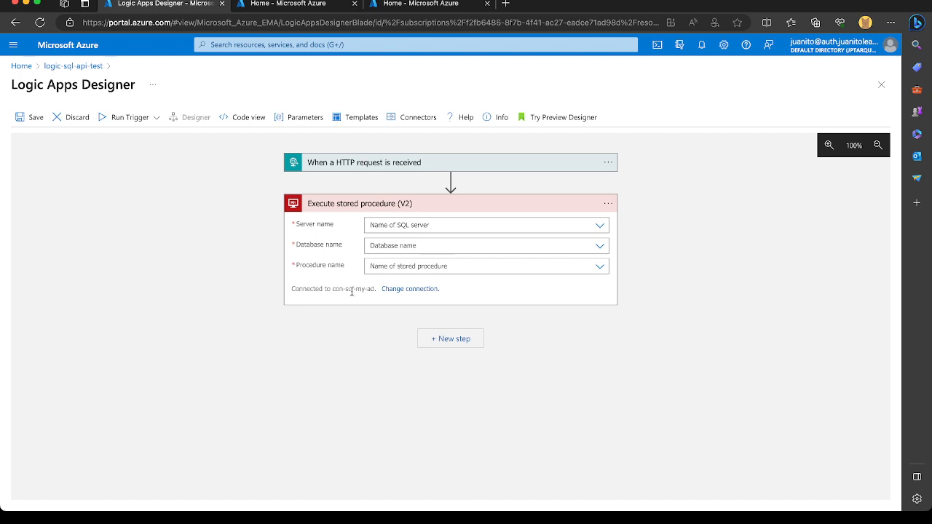
# Start a new SQL Server connection for the stored procedure action and name it con-sql-ad2.
pyautogui.click(399, 291)
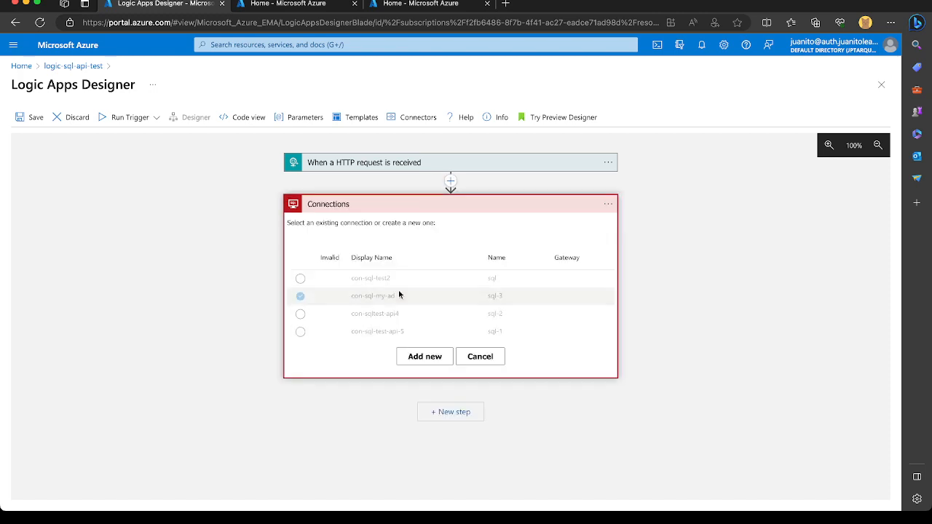
pyautogui.click(412, 358)
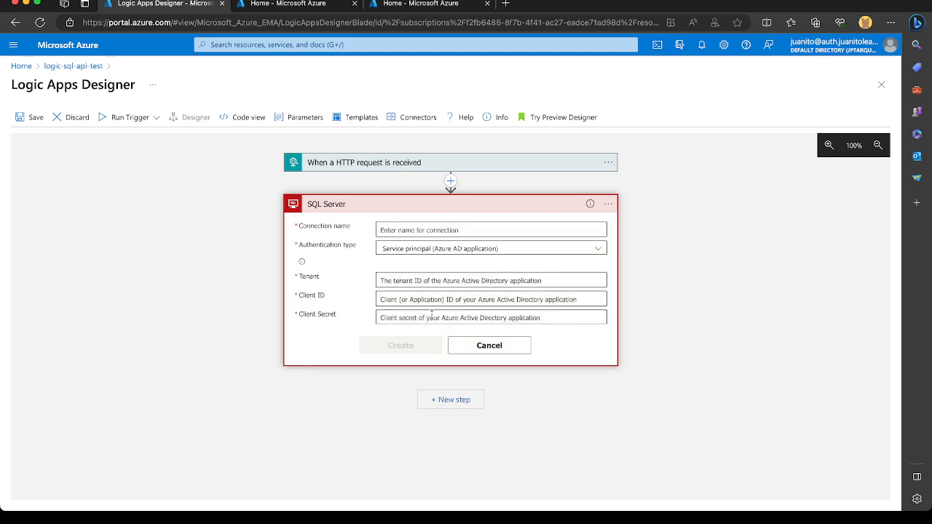
pyautogui.click(575, 230)
pyautogui.write('con-')
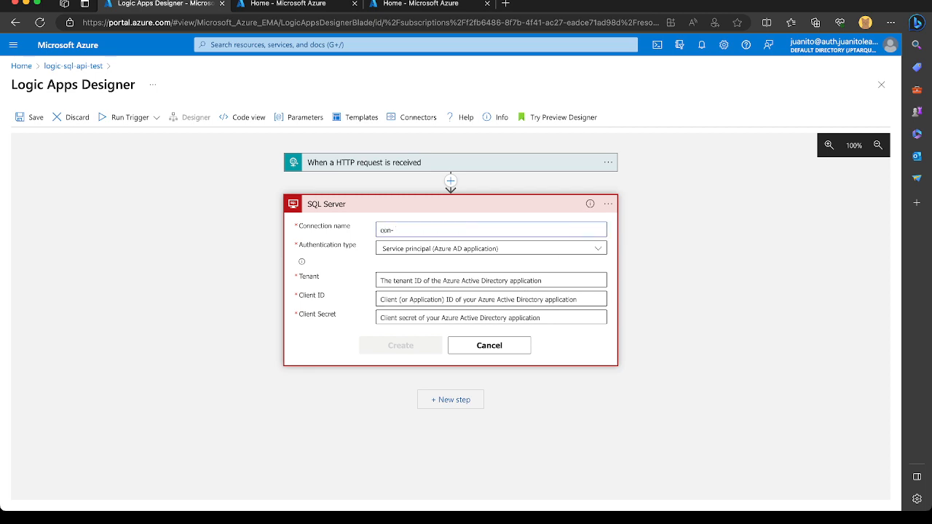
pyautogui.write('sql-ad2')
pyautogui.press('super+Tab')
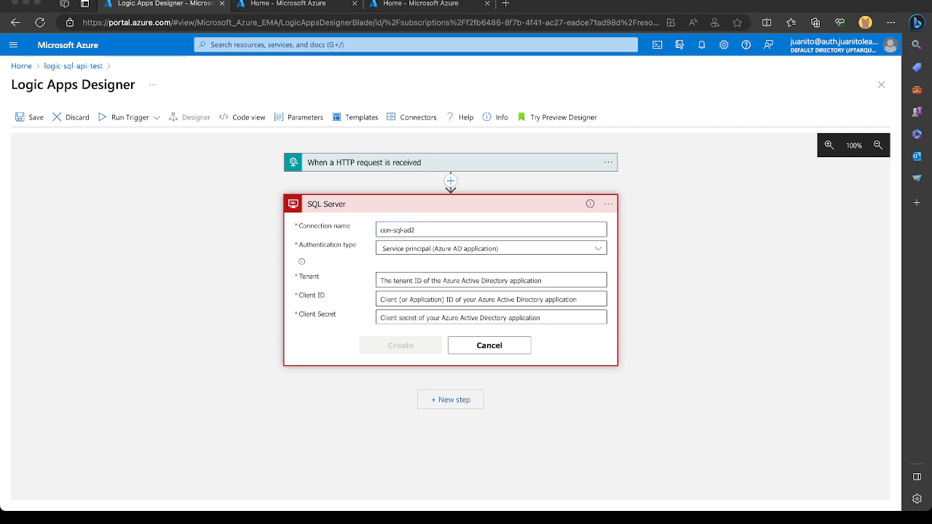
pyautogui.press('super+Tab')
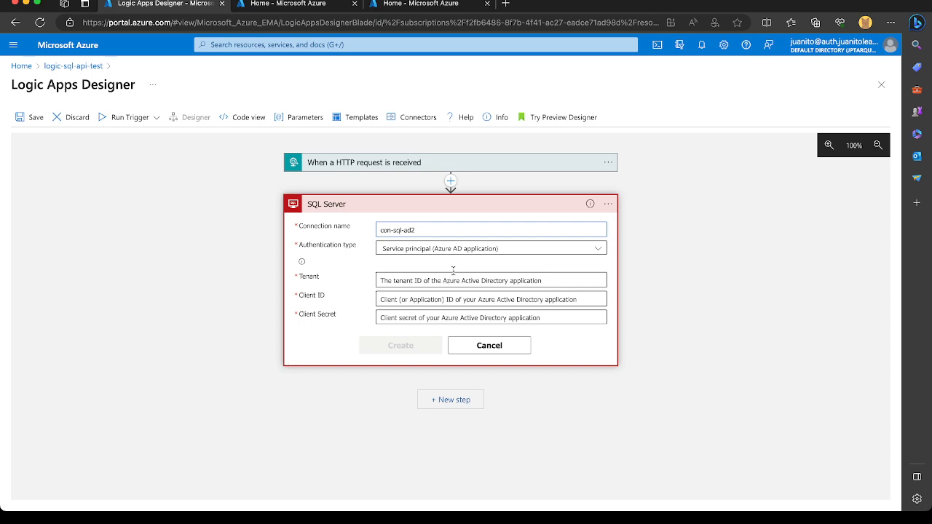
# Set the connection's authentication type to Azure AD Integrated and sign in to create the connection.
pyautogui.click(556, 252)
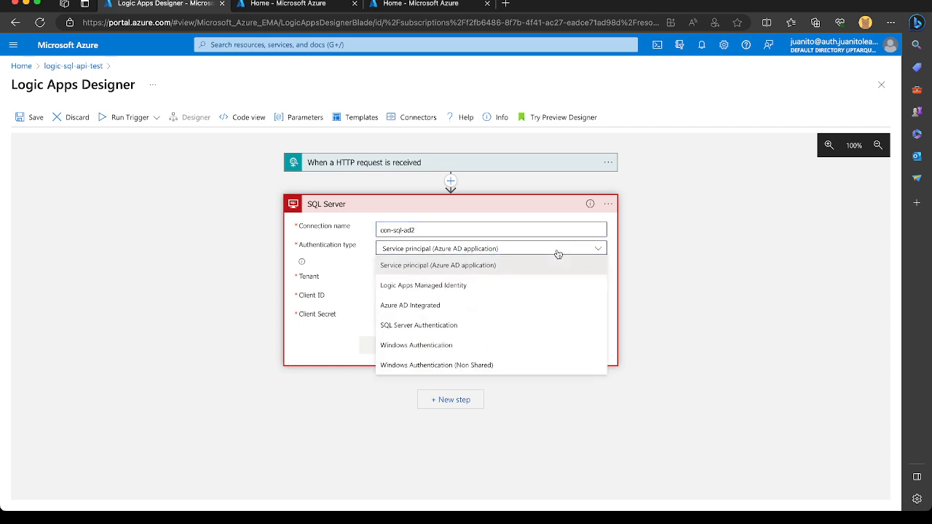
pyautogui.click(486, 306)
pyautogui.click(408, 288)
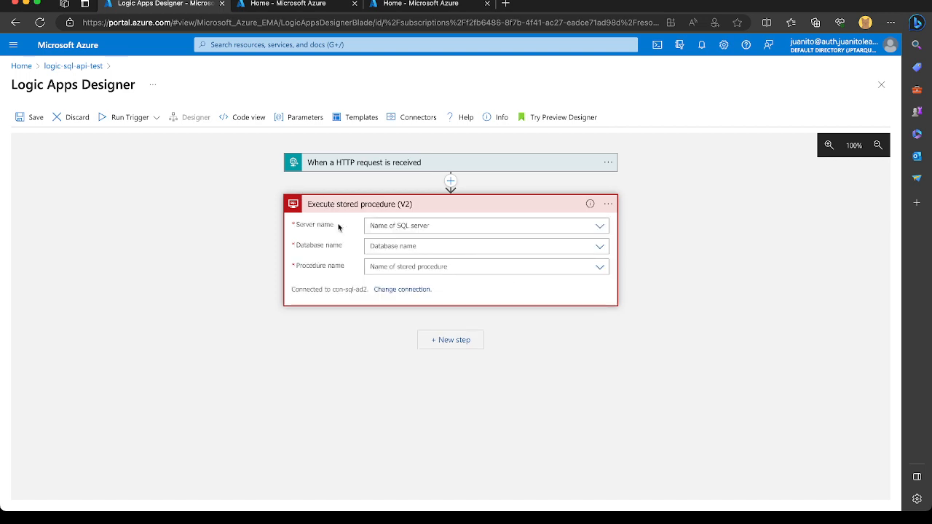
# Copy the server name from the sql-jpt-api-test SQL server overview and enter sql-jpt-api-test.database.windows.net as the action's custom server name.
pyautogui.click(600, 227)
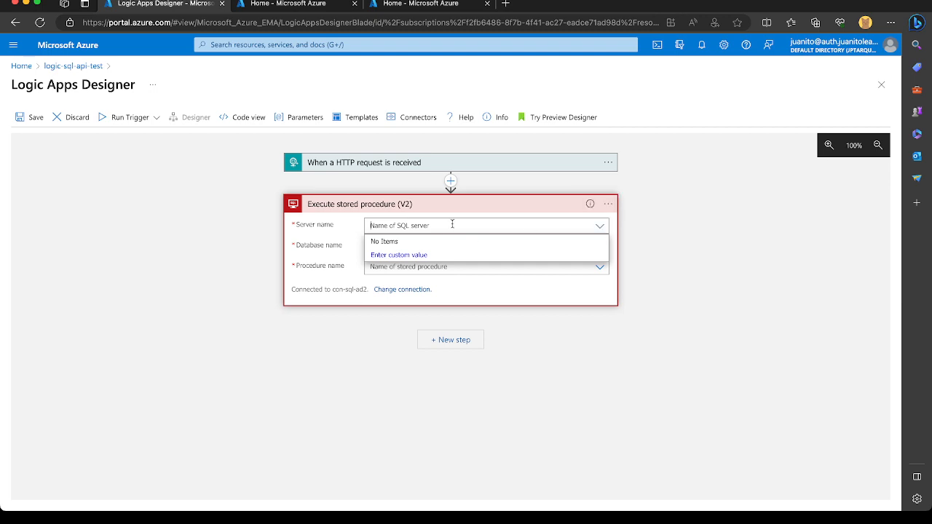
pyautogui.click(415, 257)
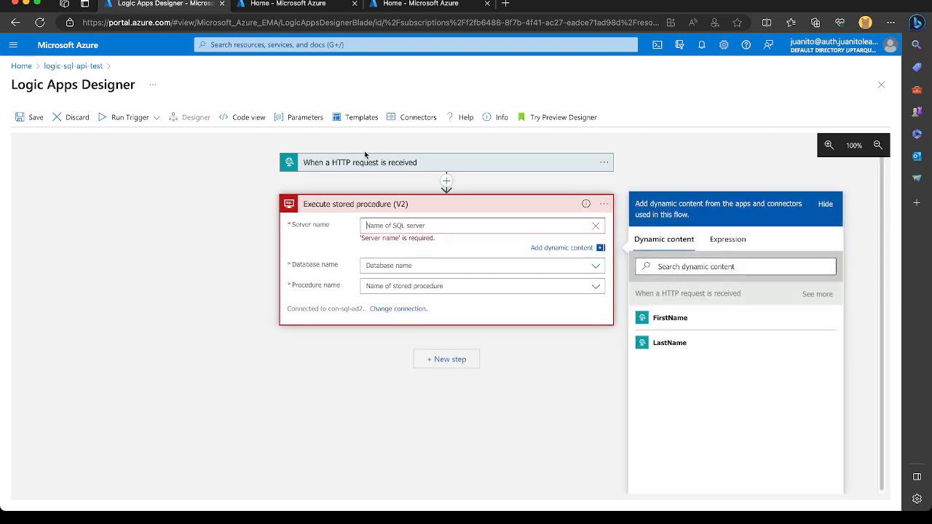
pyautogui.click(299, 4)
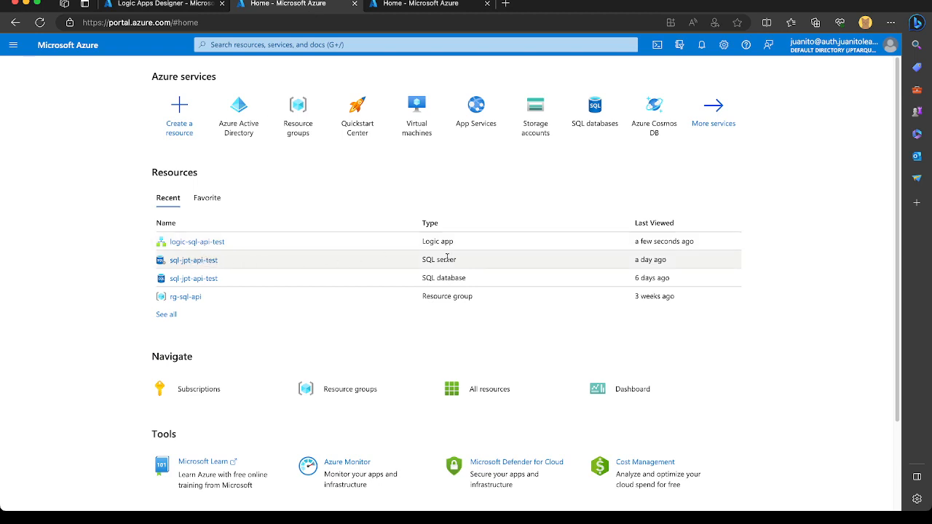
pyautogui.click(177, 265)
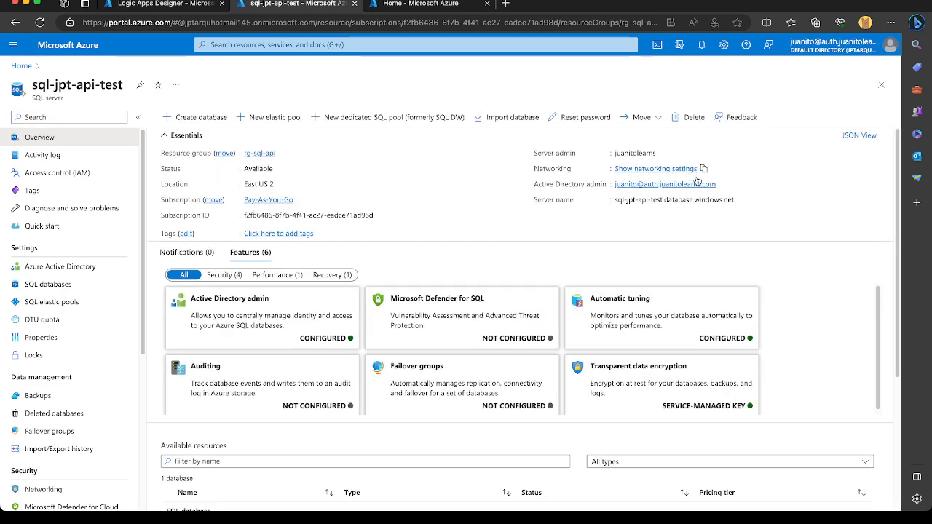
pyautogui.click(741, 199)
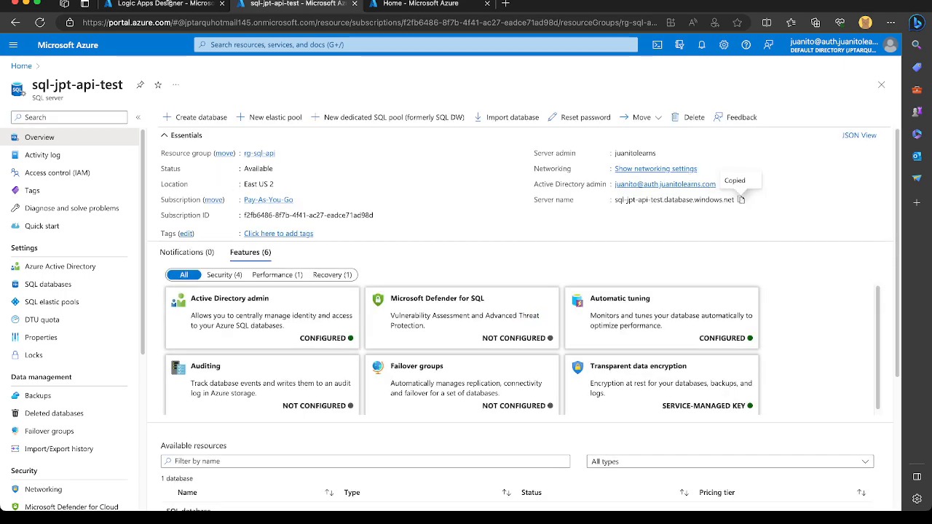
pyautogui.click(169, 3)
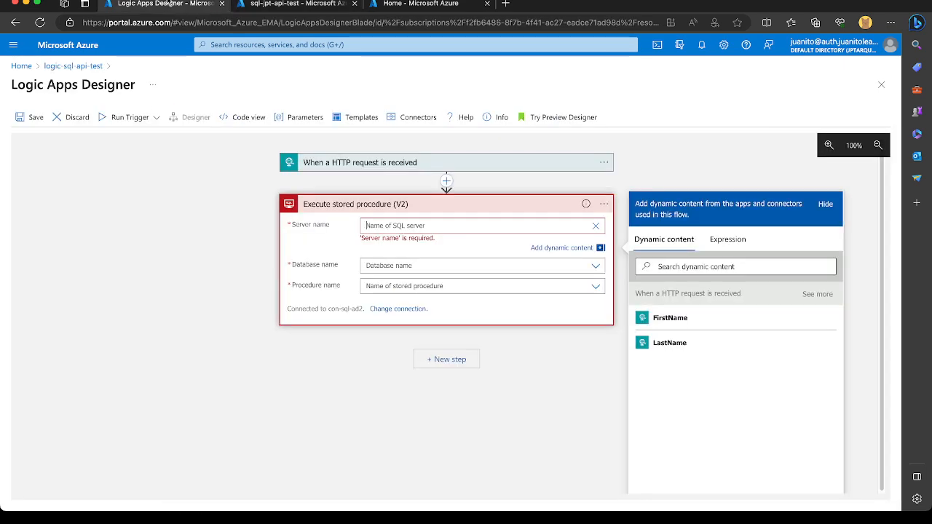
pyautogui.click(433, 230)
pyautogui.hotkey('ctrl', 'v')
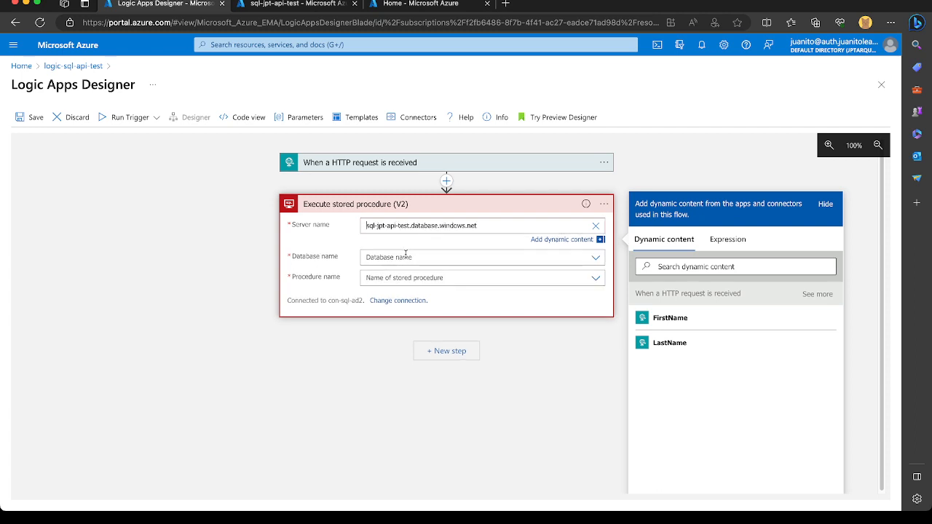
# Select sql-jpt-api-test as the action's database and open the list of stored procedure names.
pyautogui.click(405, 256)
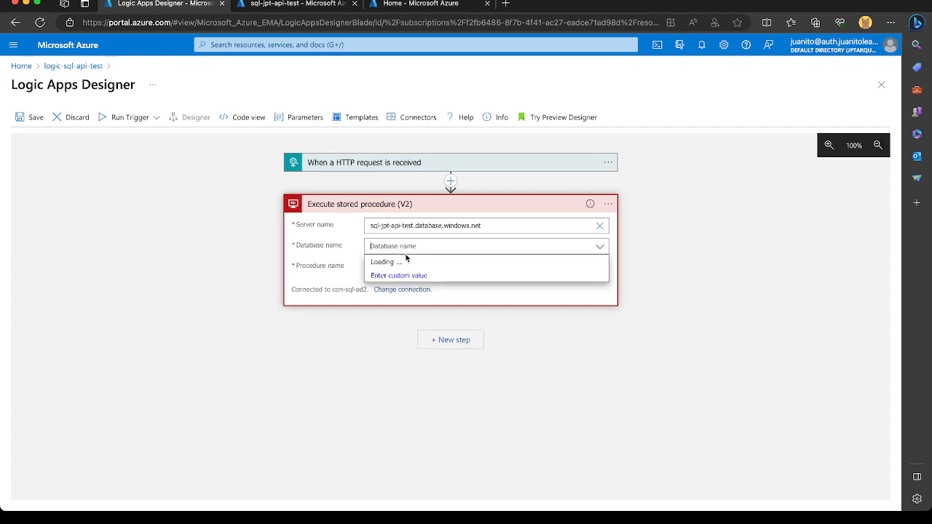
pyautogui.click(533, 264)
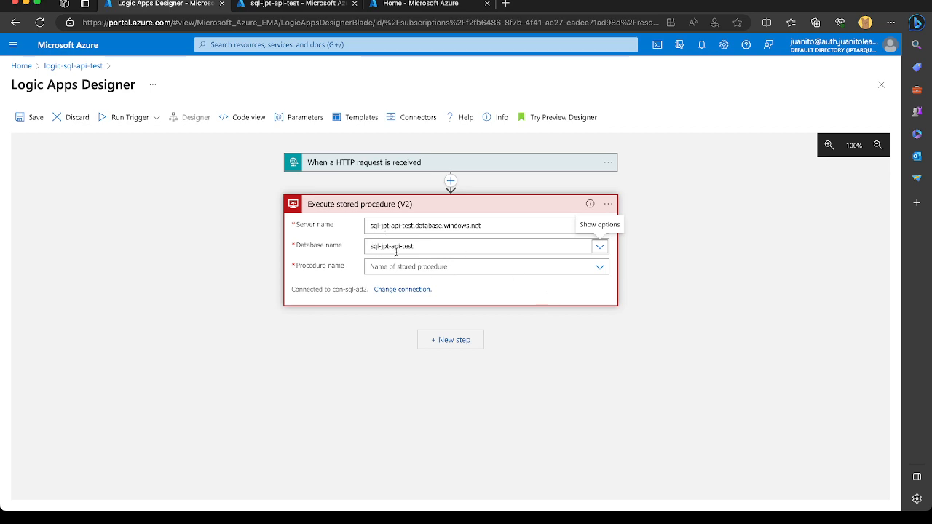
pyautogui.click(601, 268)
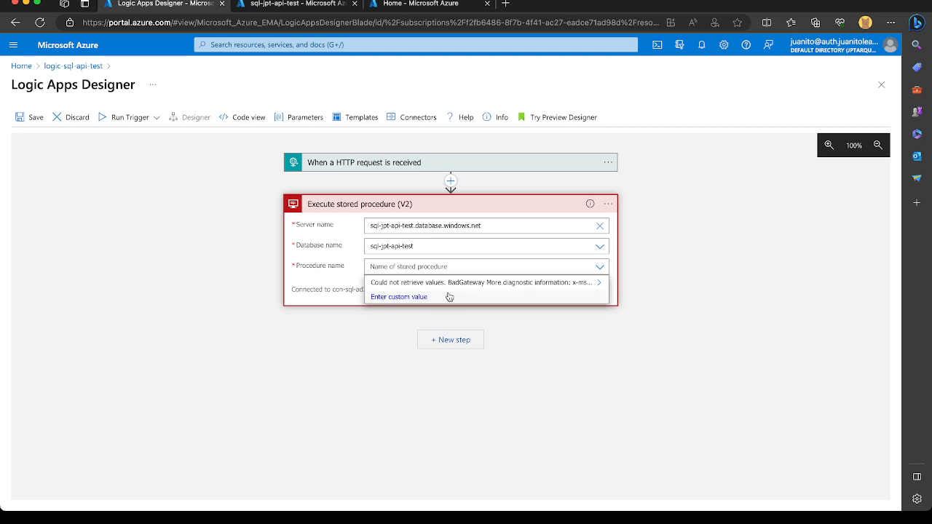
# Open the query editor of the sql-jpt-api-test database from the SQL server's list of databases.
pyautogui.click(314, 4)
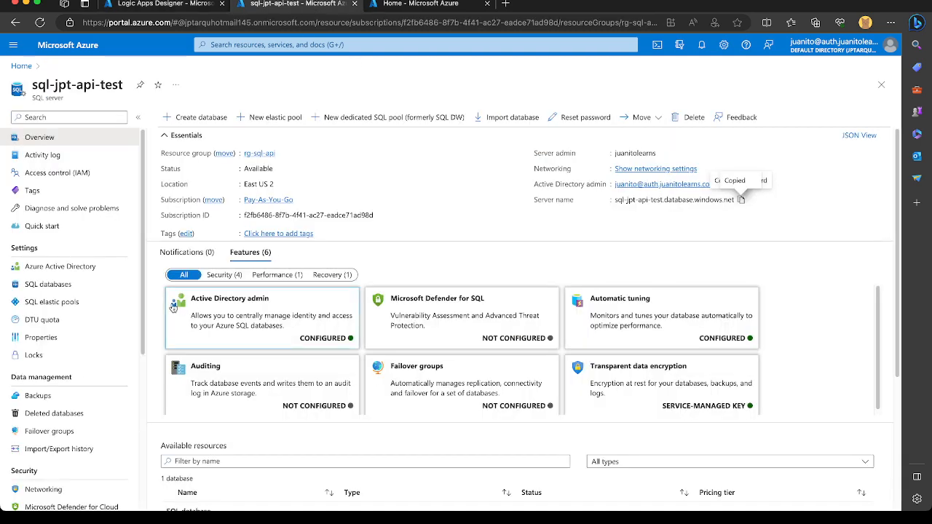
pyautogui.scroll(-1, 92, 314)
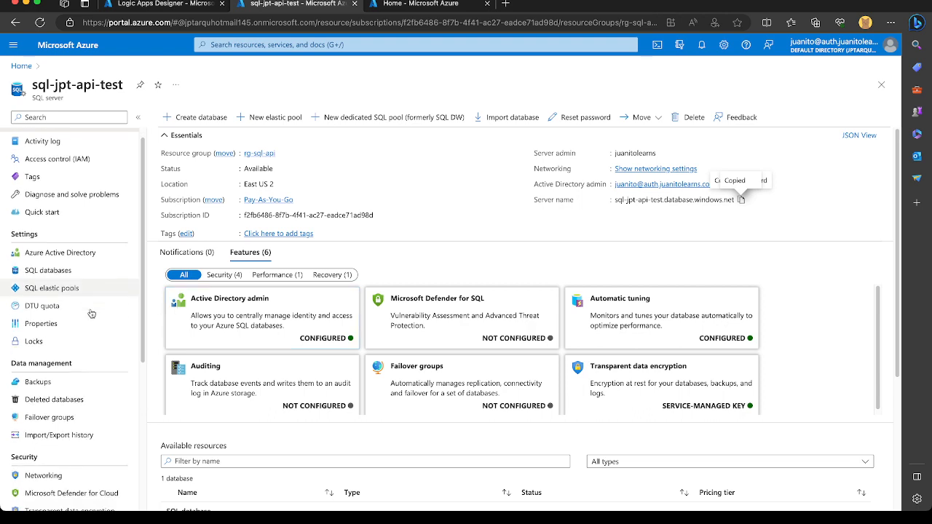
pyautogui.click(63, 263)
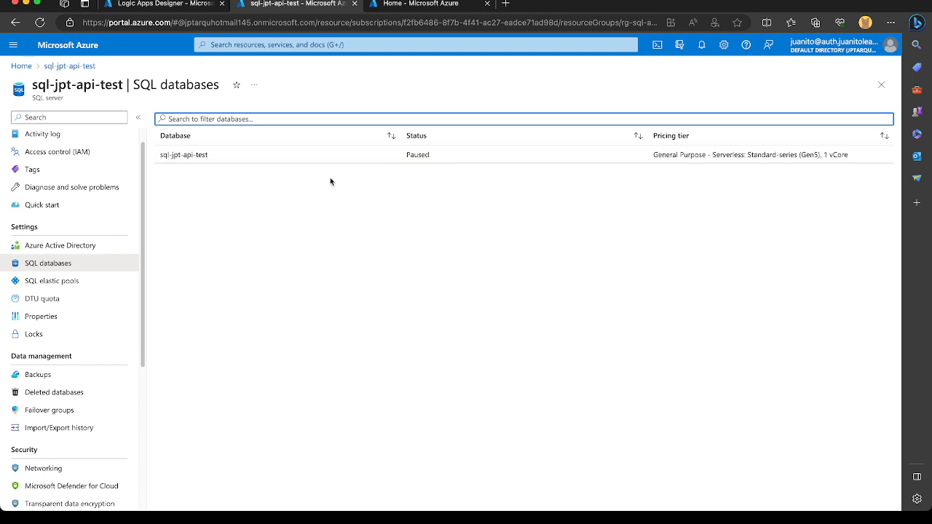
pyautogui.click(203, 156)
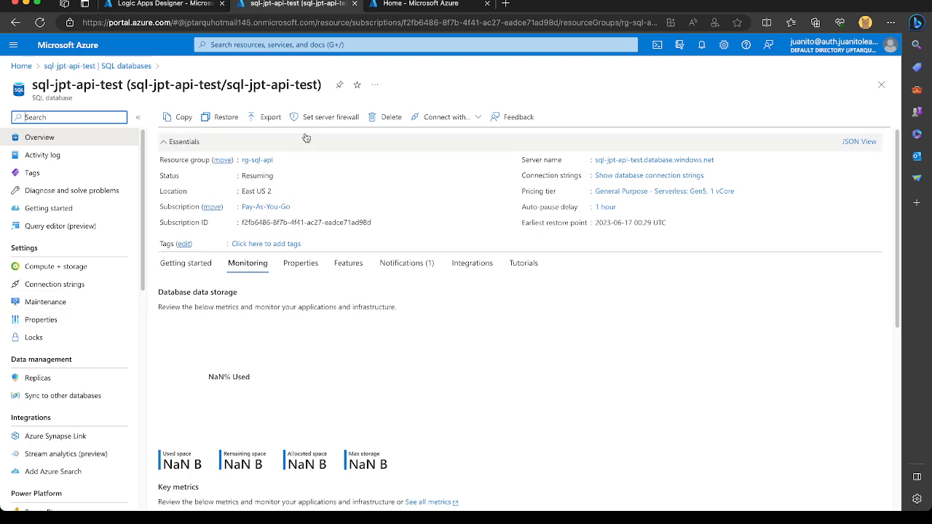
pyautogui.click(66, 226)
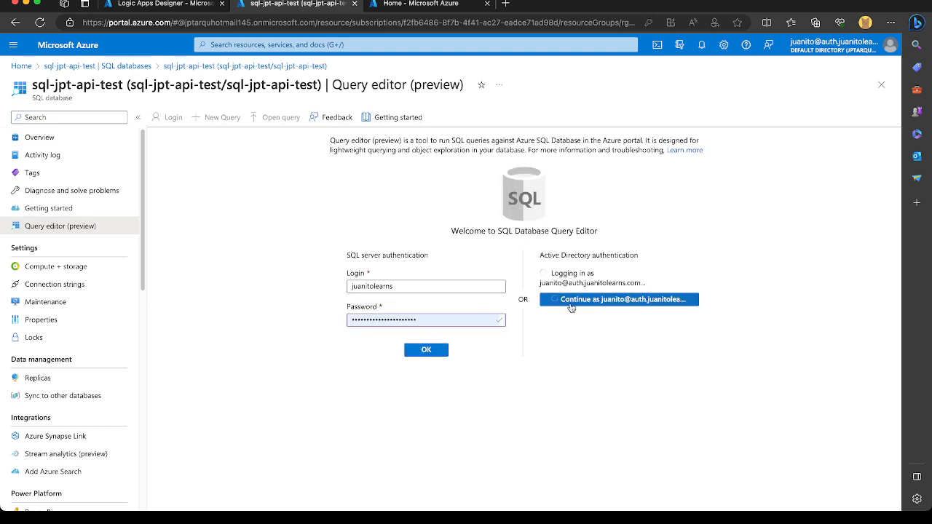
# Log in to the database query editor with Active Directory authentication, retrying the connection as the current account.
pyautogui.click(572, 305)
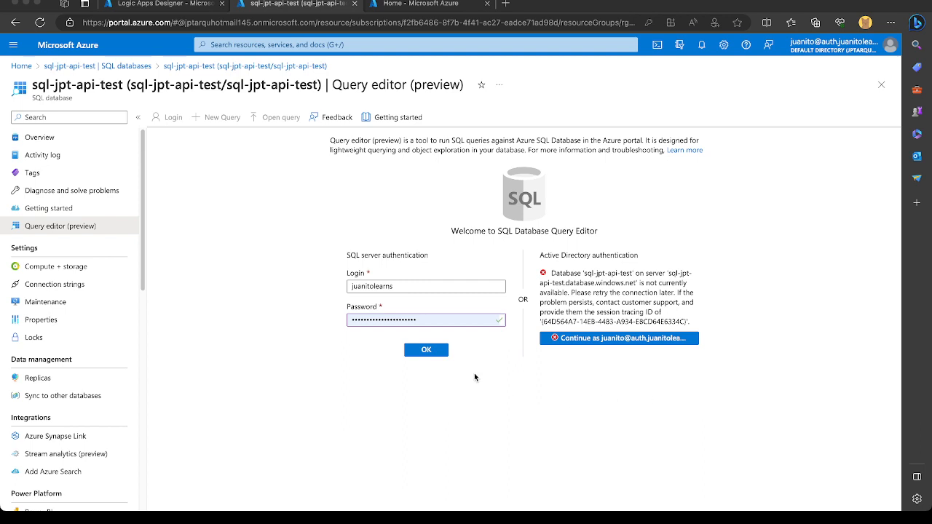
pyautogui.click(263, 285)
pyautogui.click(292, 244)
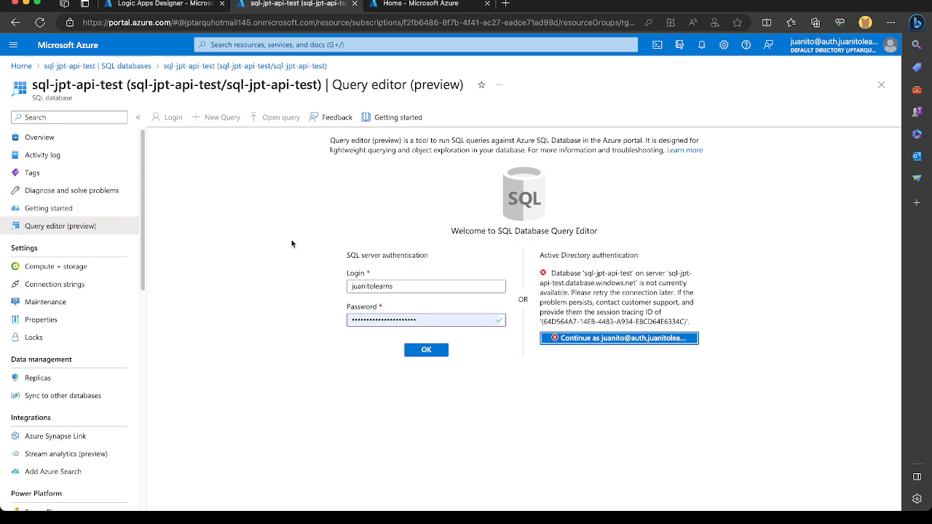
pyautogui.click(639, 339)
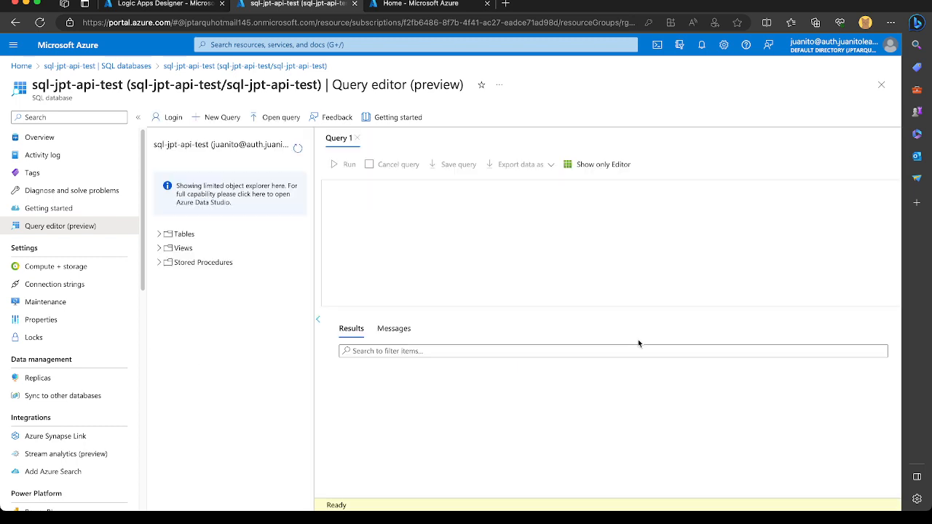
# Return to the Logic Apps Designer and retry loading the stored procedure names for the Execute stored procedure (V2) action.
pyautogui.click(148, 4)
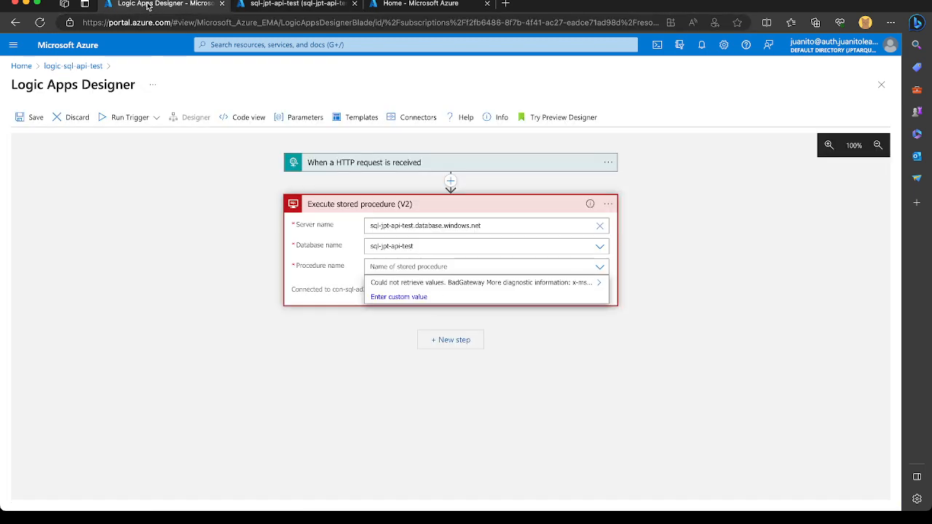
pyautogui.click(601, 268)
pyautogui.click(601, 269)
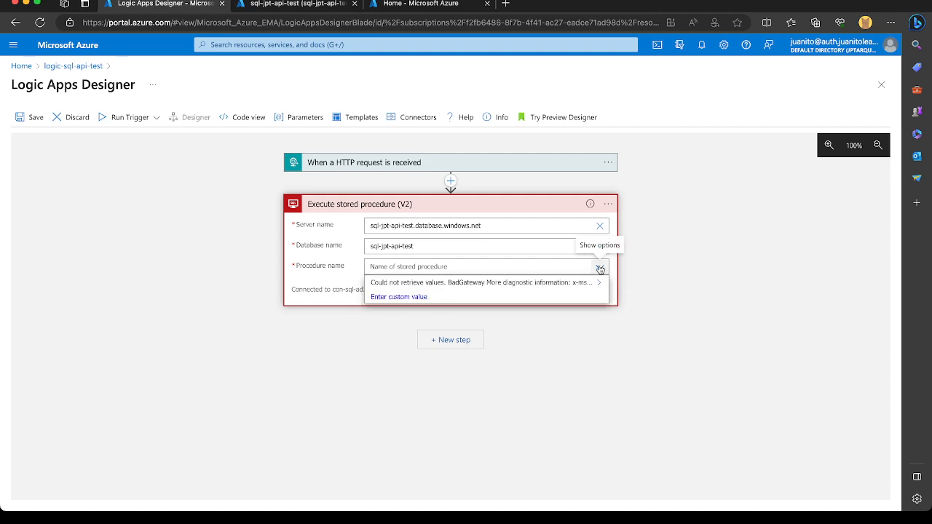
pyautogui.click(600, 284)
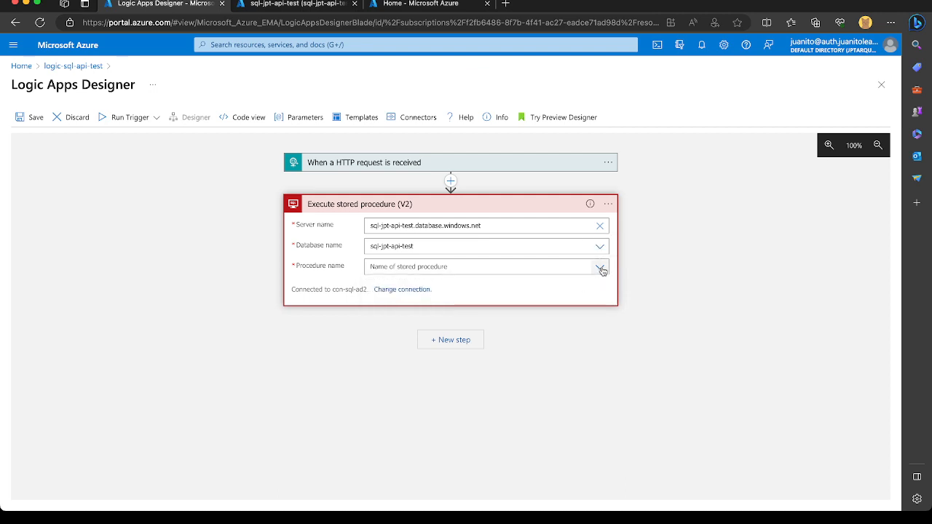
pyautogui.click(601, 268)
pyautogui.click(602, 285)
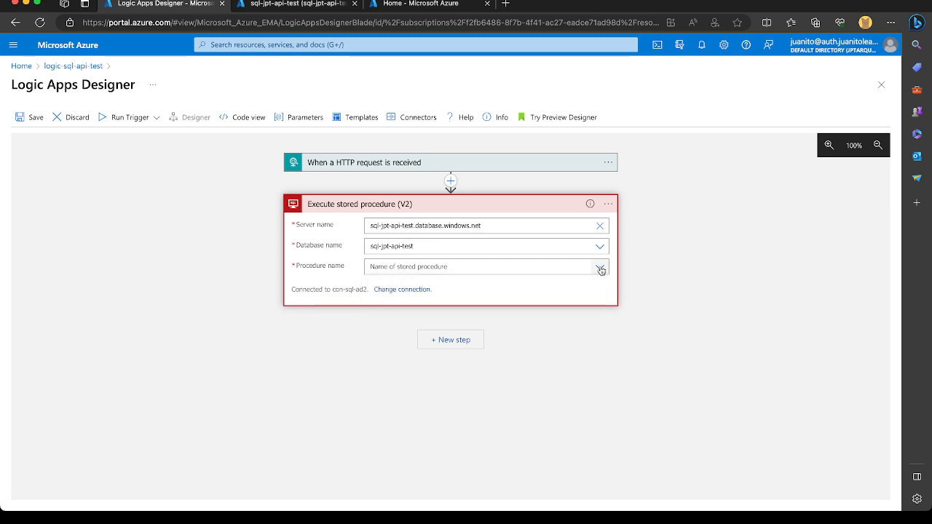
pyautogui.click(601, 269)
pyautogui.moveTo(599, 284)
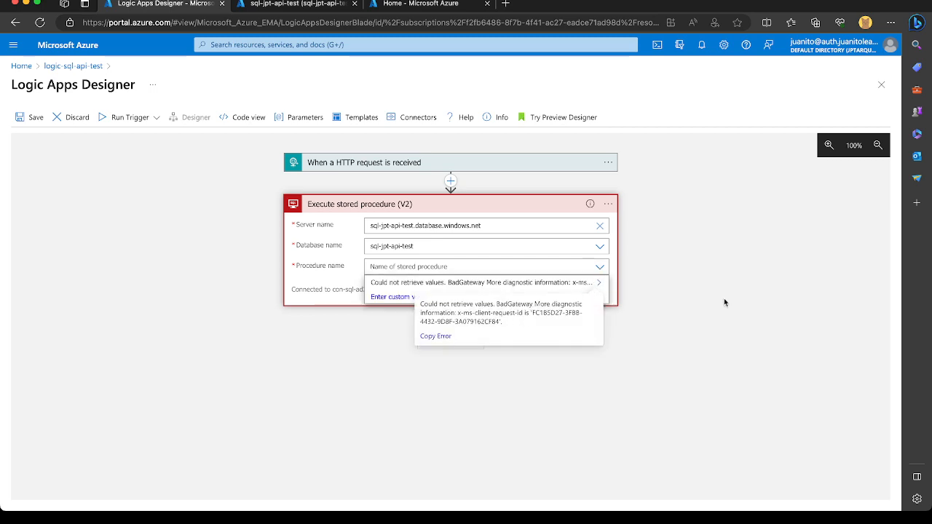
# Reselect sql-jpt-api-test as the action's database and choose [dbo].[spEnrollStudent] as the stored procedure.
pyautogui.click(600, 246)
pyautogui.click(526, 276)
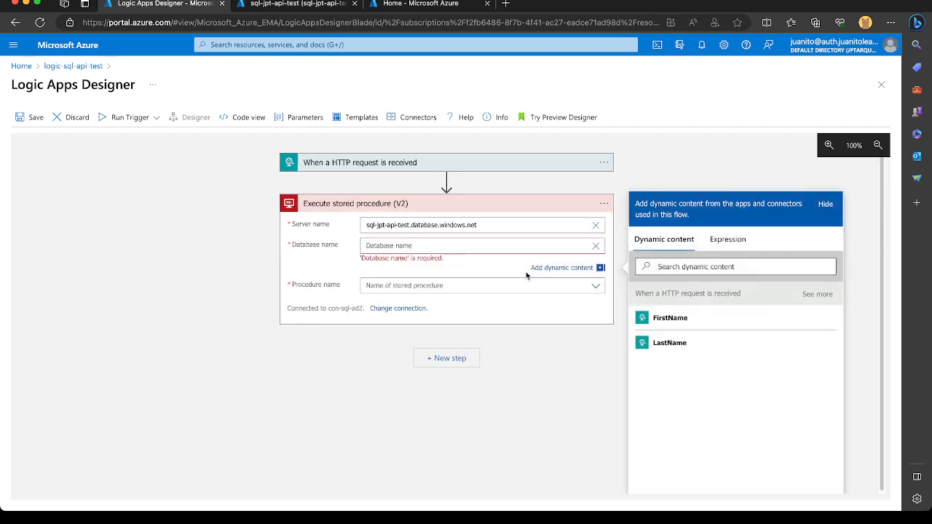
pyautogui.click(571, 248)
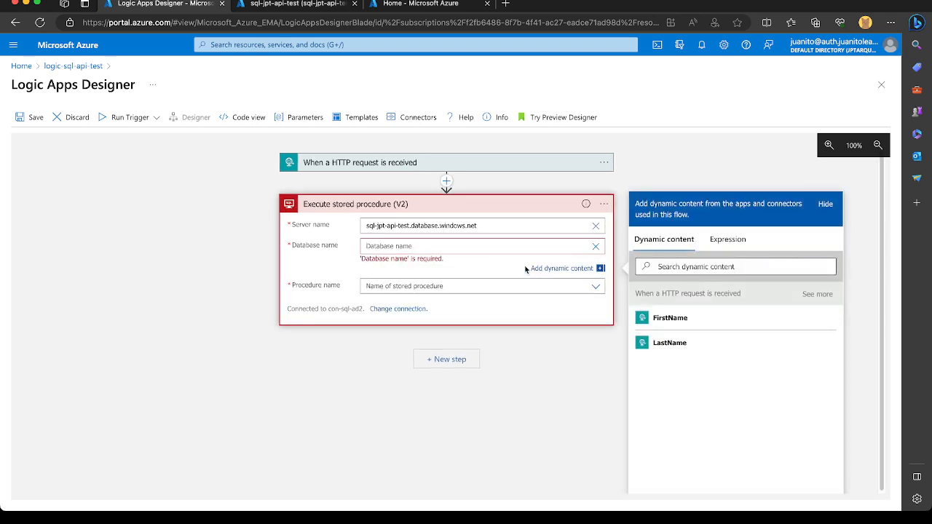
pyautogui.click(502, 285)
pyautogui.click(494, 246)
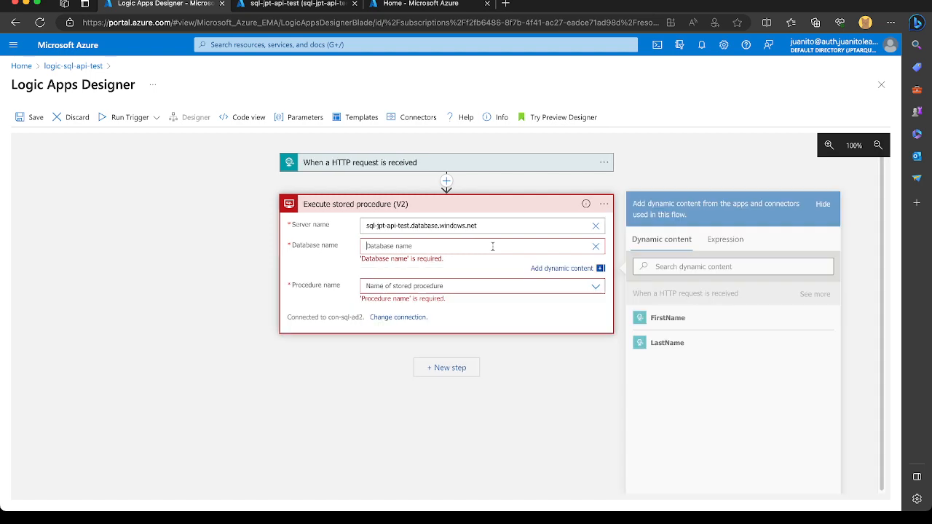
pyautogui.click(596, 247)
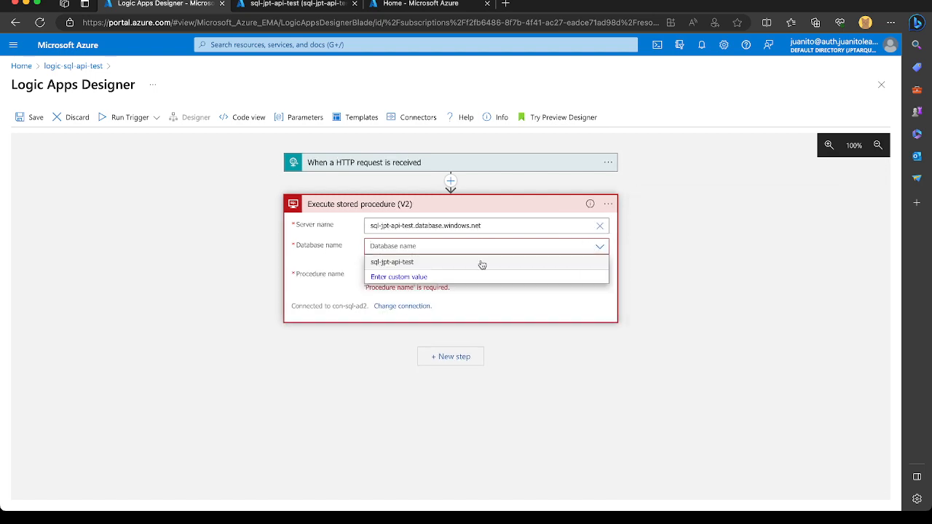
pyautogui.click(482, 262)
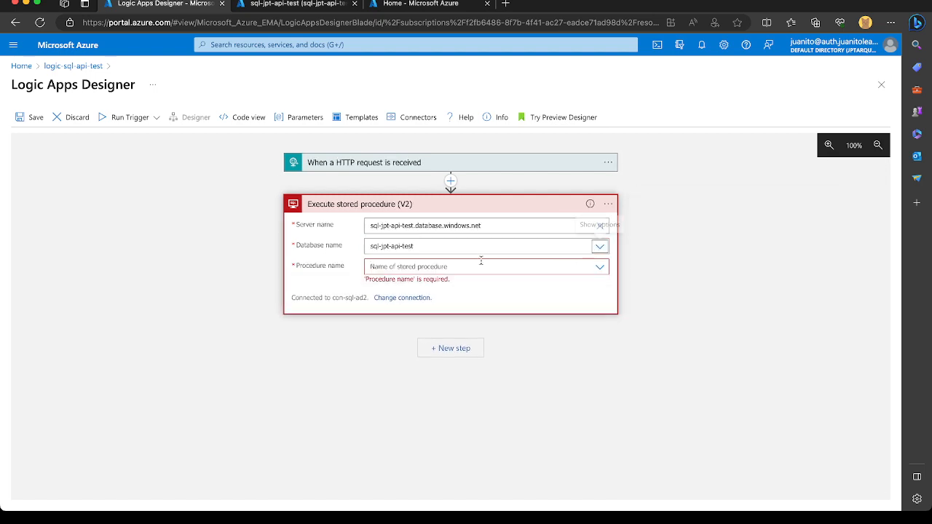
pyautogui.click(598, 269)
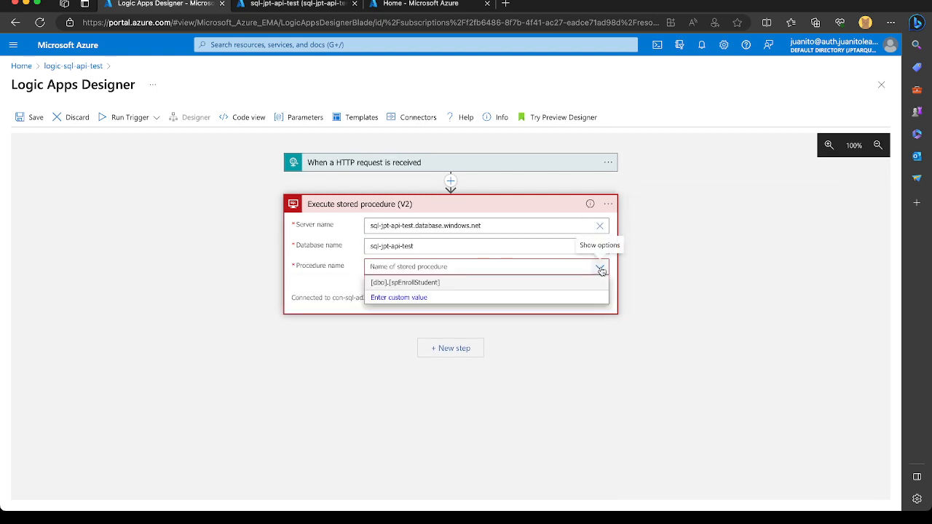
pyautogui.click(463, 289)
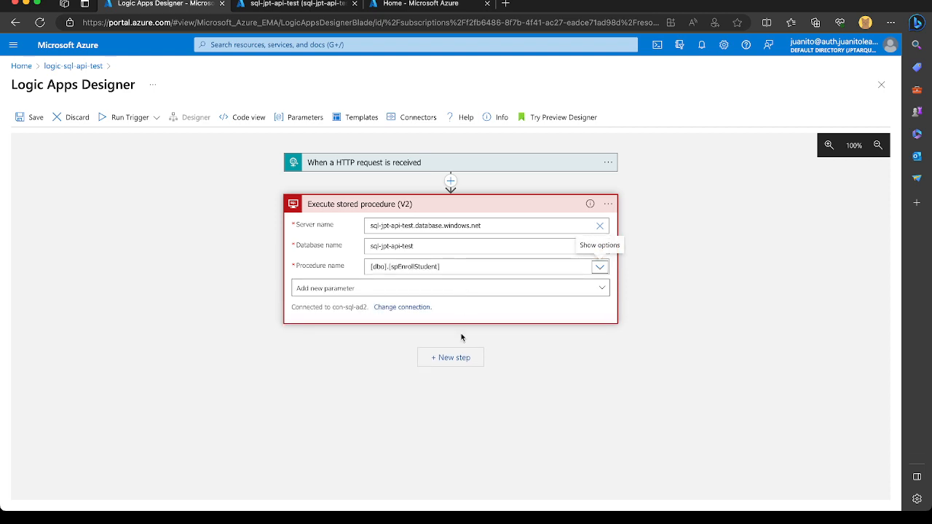
# Open the action's list of available parameters and compare it with the inputs of dbo.spEnrollStudent in the database query editor.
pyautogui.click(599, 291)
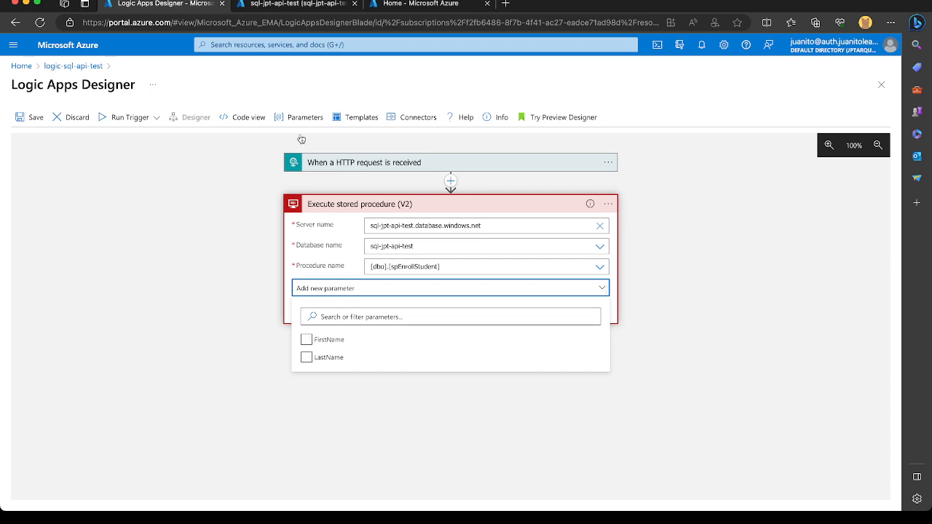
pyautogui.click(311, 3)
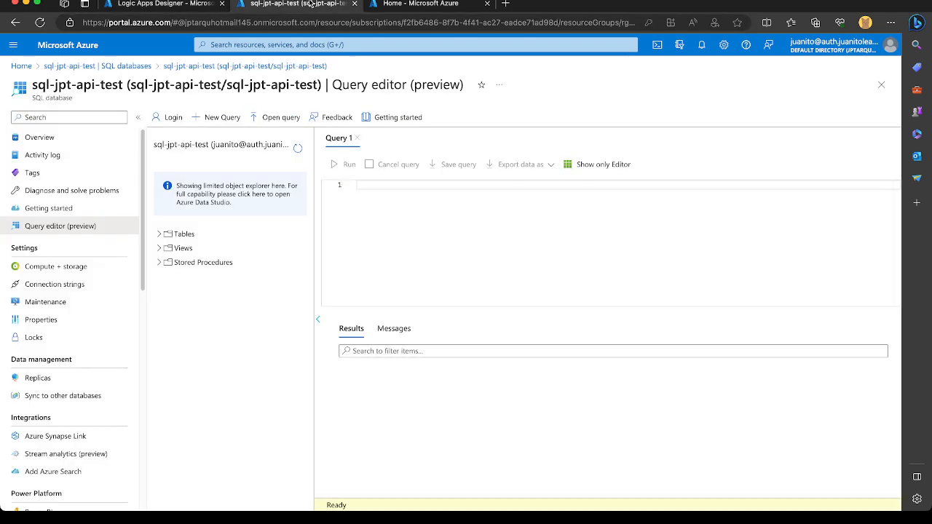
pyautogui.click(159, 263)
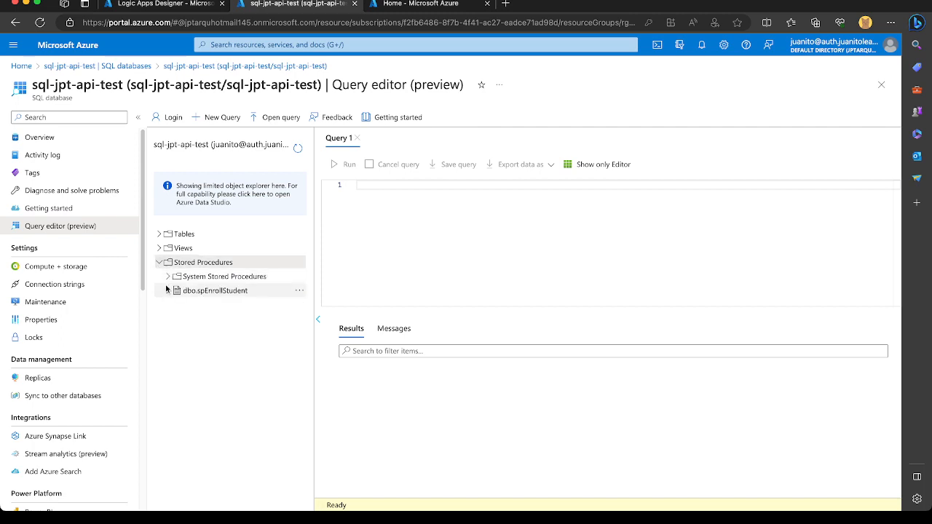
pyautogui.click(167, 291)
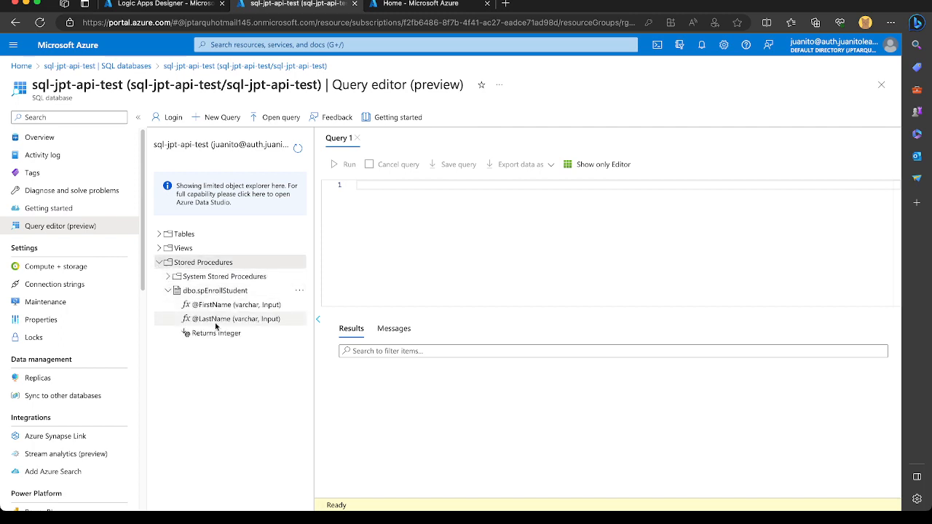
# Add the FirstName and LastName parameters to the stored procedure action and fill each with the matching dynamic content from the HTTP request.
pyautogui.click(180, 4)
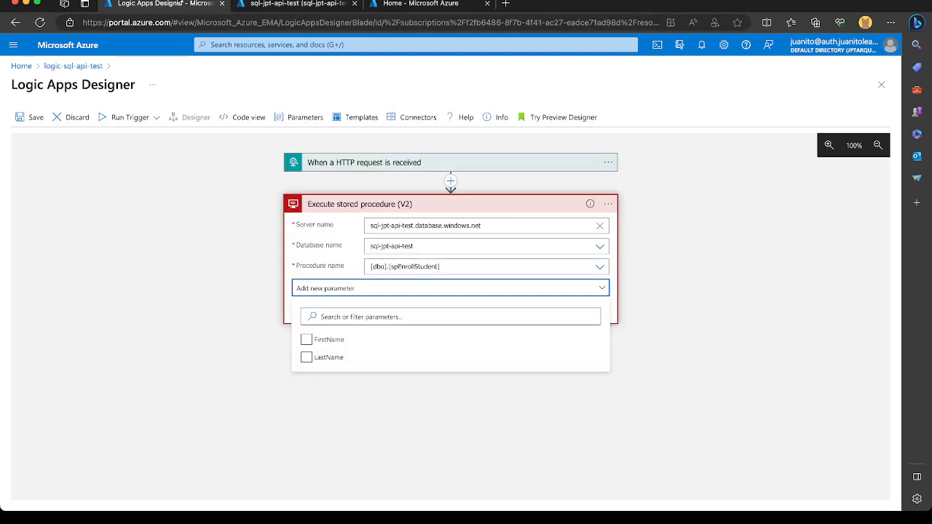
pyautogui.click(307, 340)
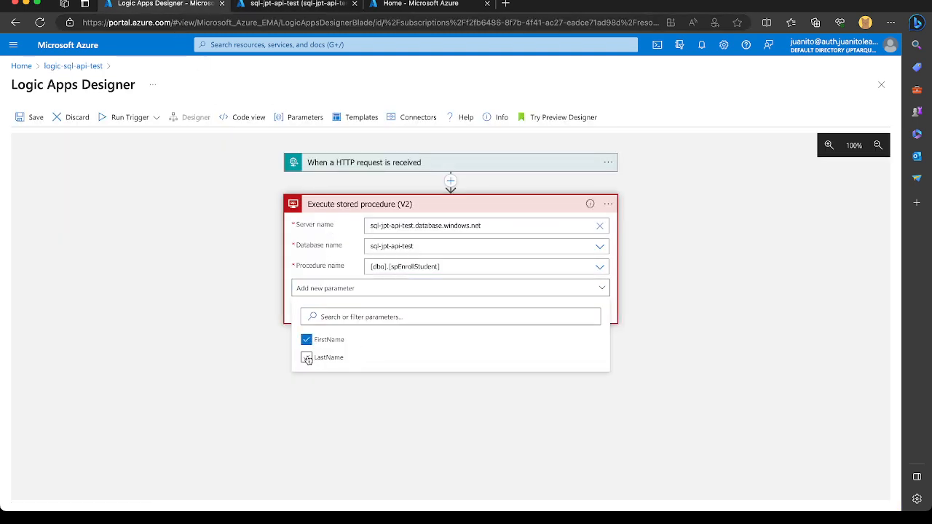
pyautogui.click(307, 358)
pyautogui.click(631, 384)
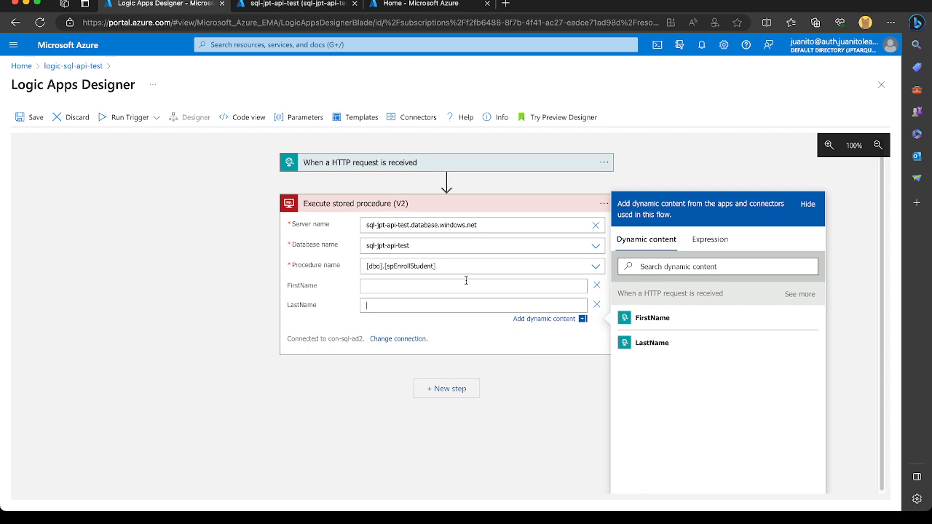
pyautogui.click(655, 343)
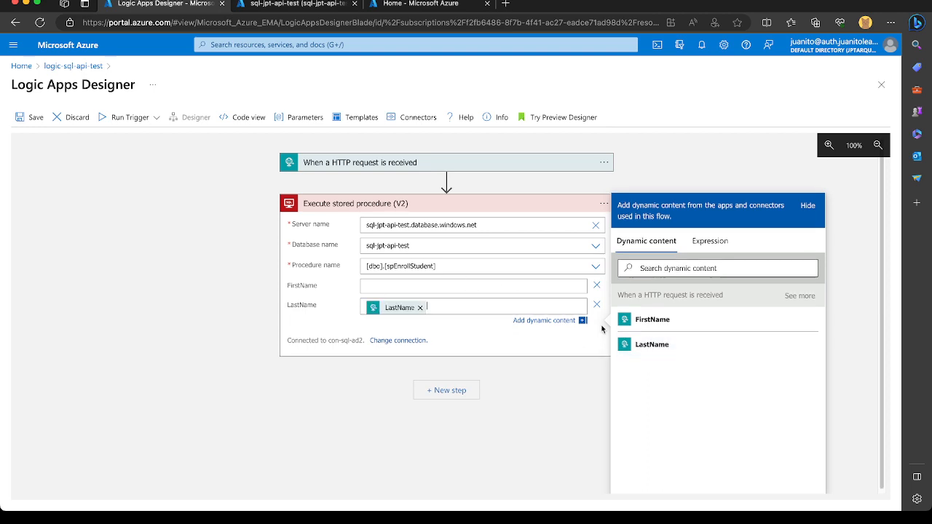
pyautogui.click(488, 287)
pyautogui.click(652, 320)
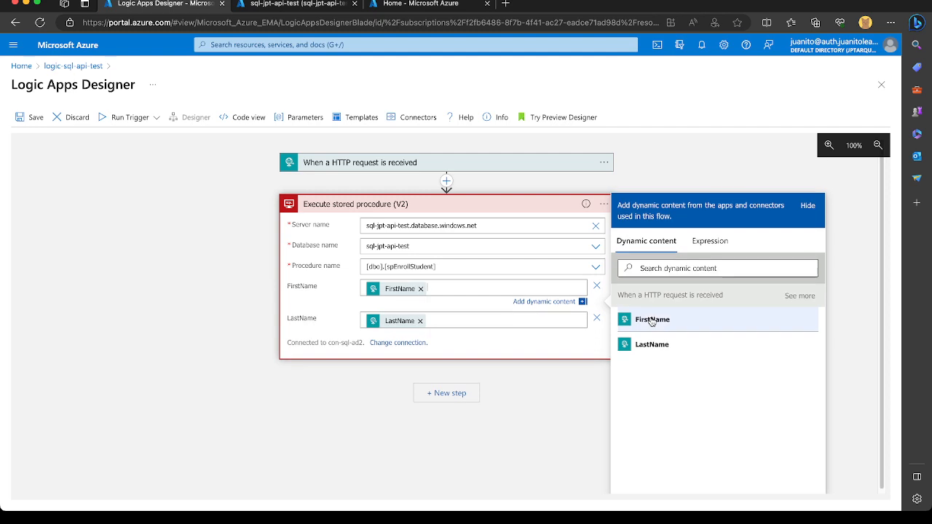
# Review the HTTP trigger's request body schema and add the built-in Response action after the stored procedure action.
pyautogui.click(370, 162)
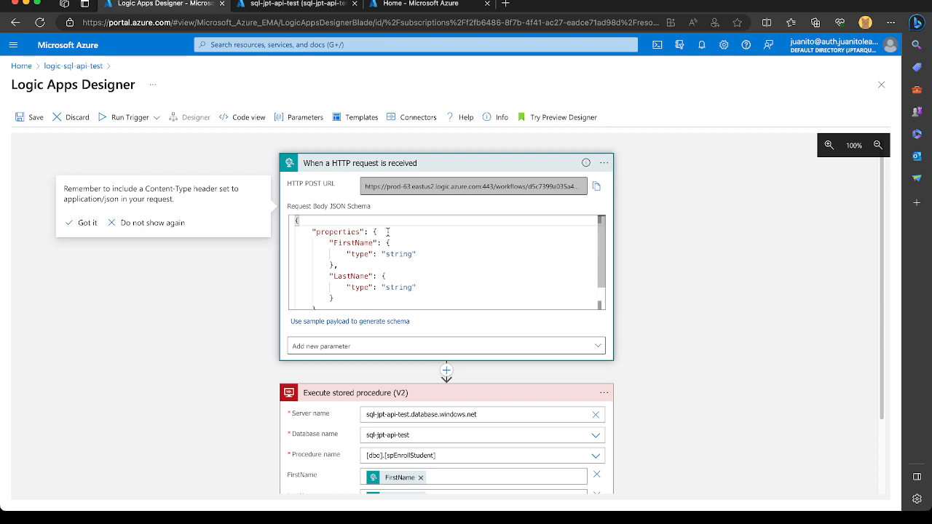
pyautogui.scroll(-3, 674, 343)
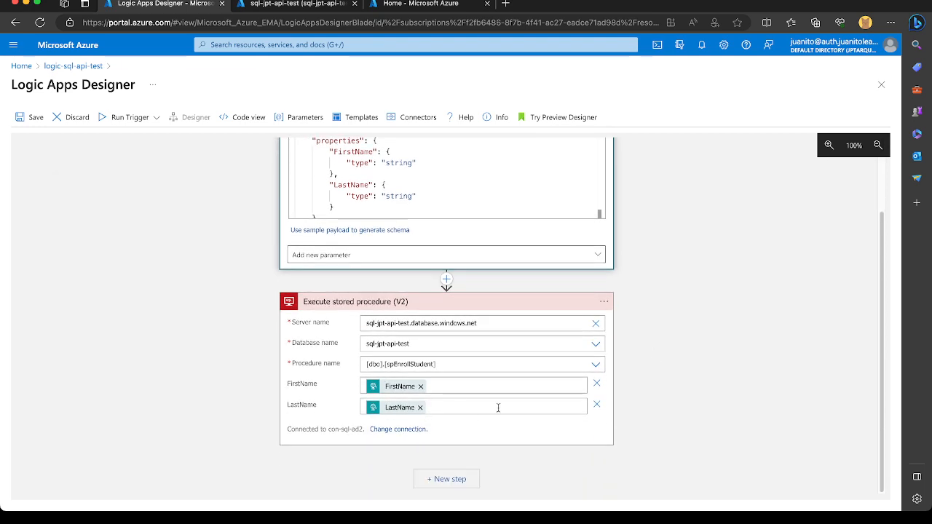
pyautogui.click(439, 480)
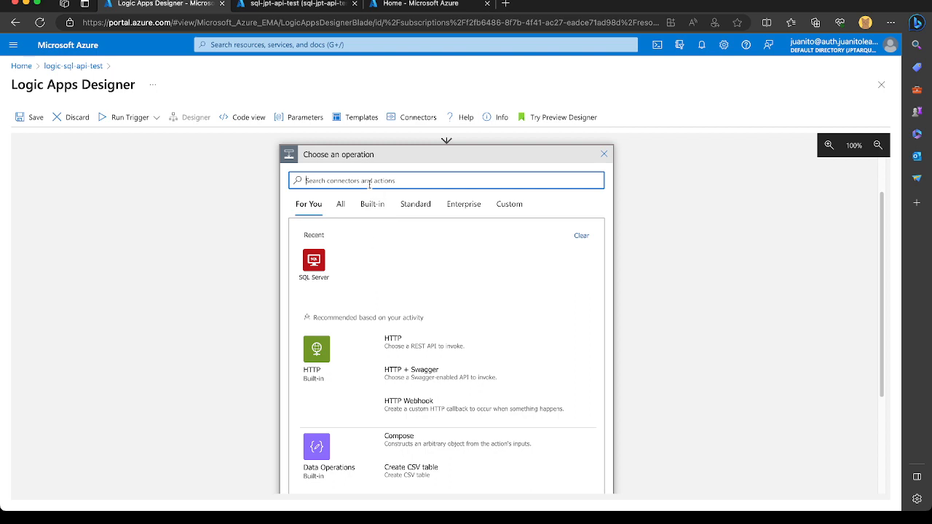
pyautogui.write('respo')
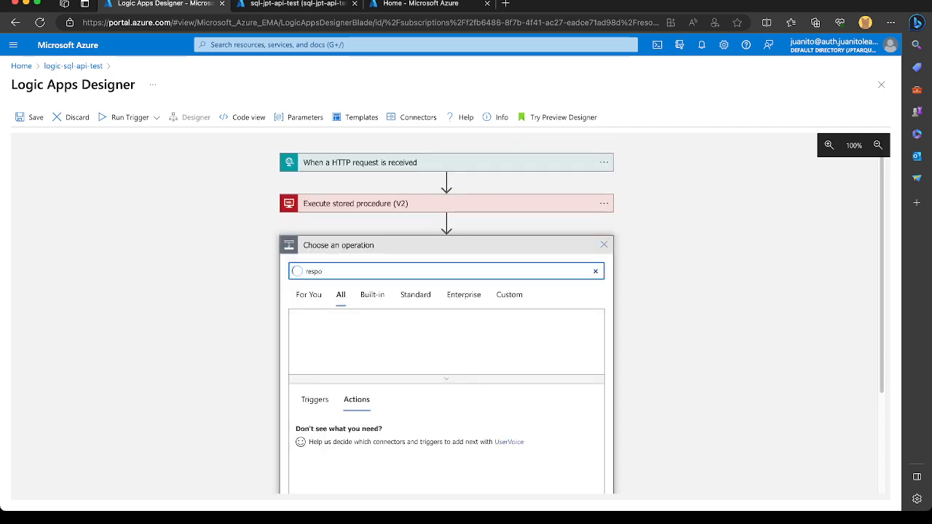
pyautogui.write('nse')
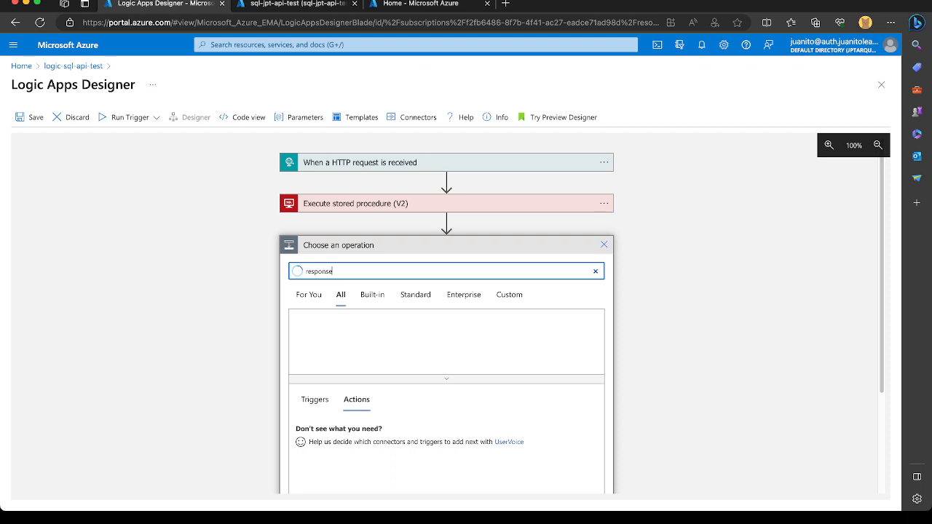
pyautogui.scroll(-3, 449, 353)
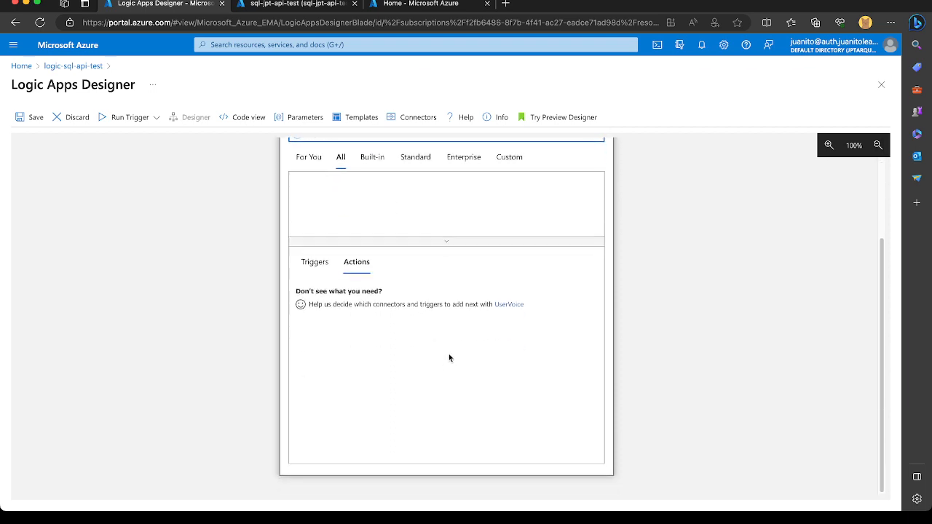
pyautogui.scroll(1, 527, 279)
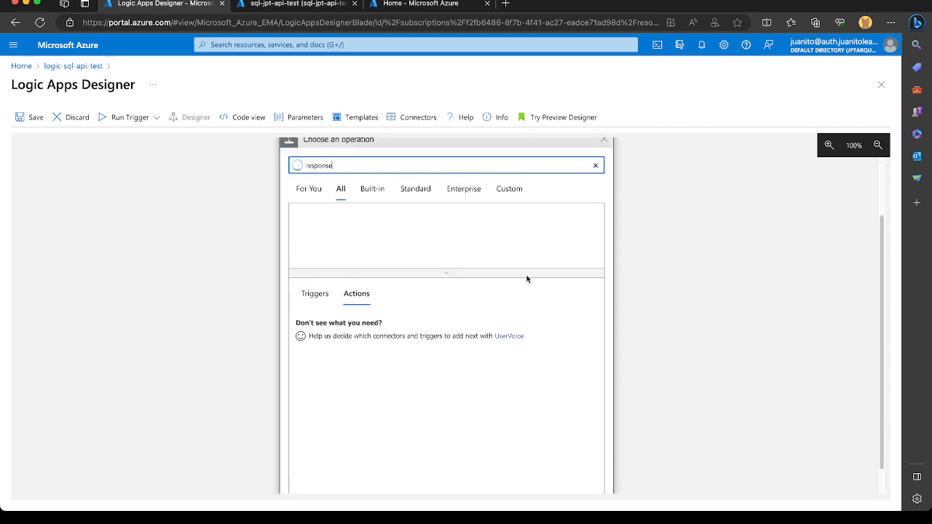
pyautogui.click(370, 193)
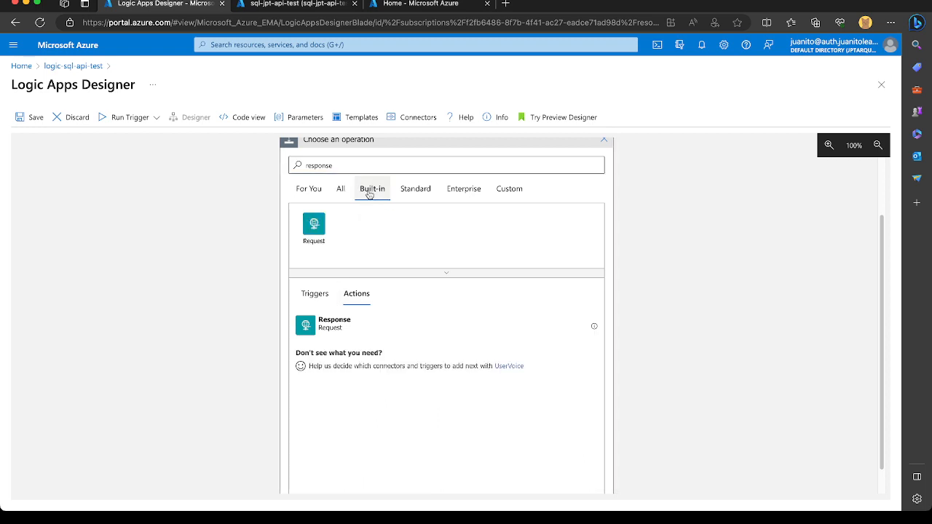
pyautogui.click(329, 330)
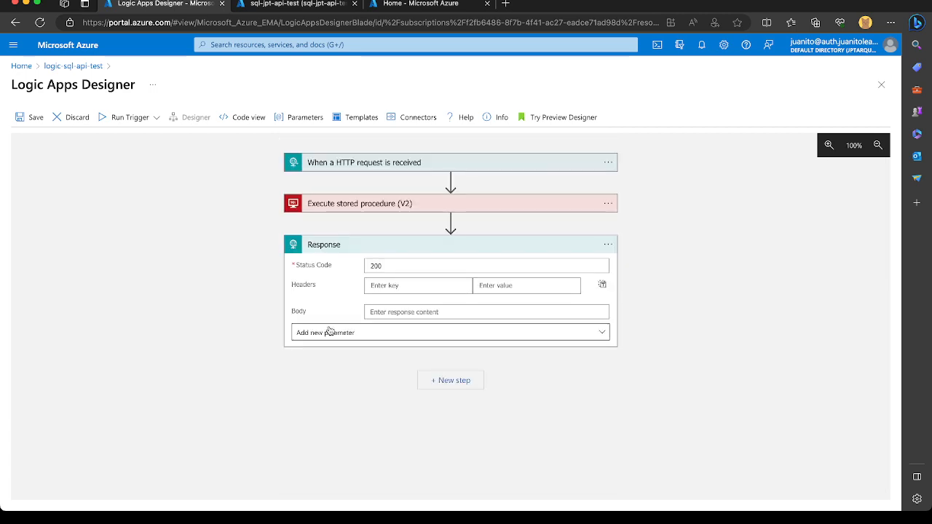
# Examine the stored procedure outputs offered as dynamic content for the Response action's body.
pyautogui.click(373, 265)
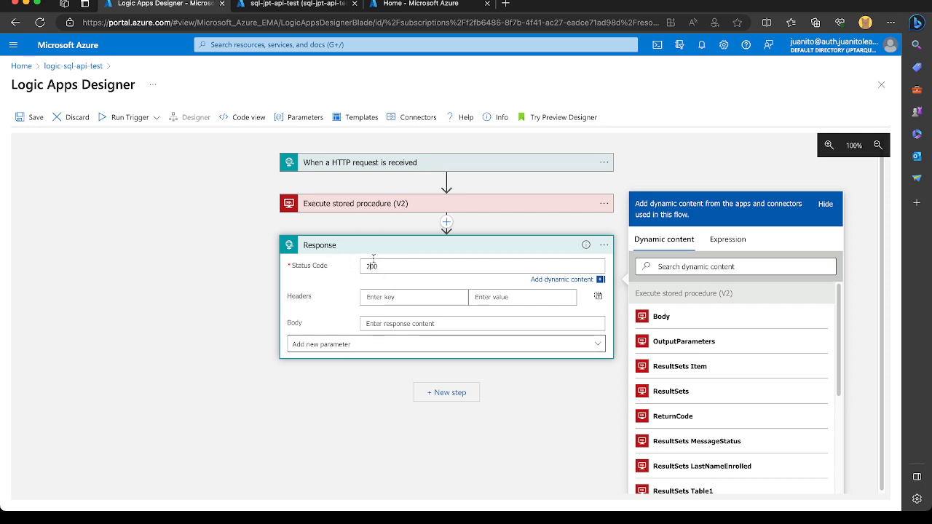
pyautogui.click(413, 328)
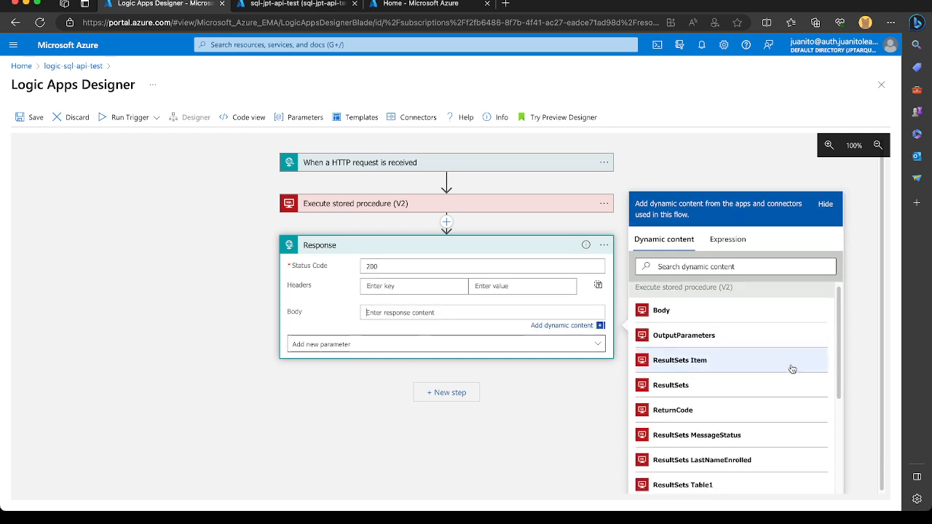
pyautogui.scroll(-1, 792, 369)
pyautogui.scroll(-2, 792, 369)
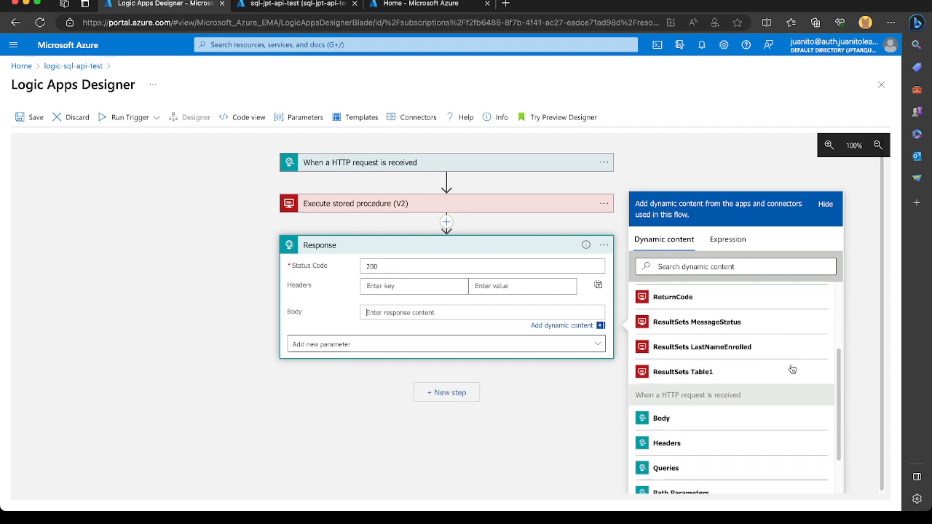
pyautogui.scroll(2, 793, 369)
pyautogui.scroll(1, 792, 369)
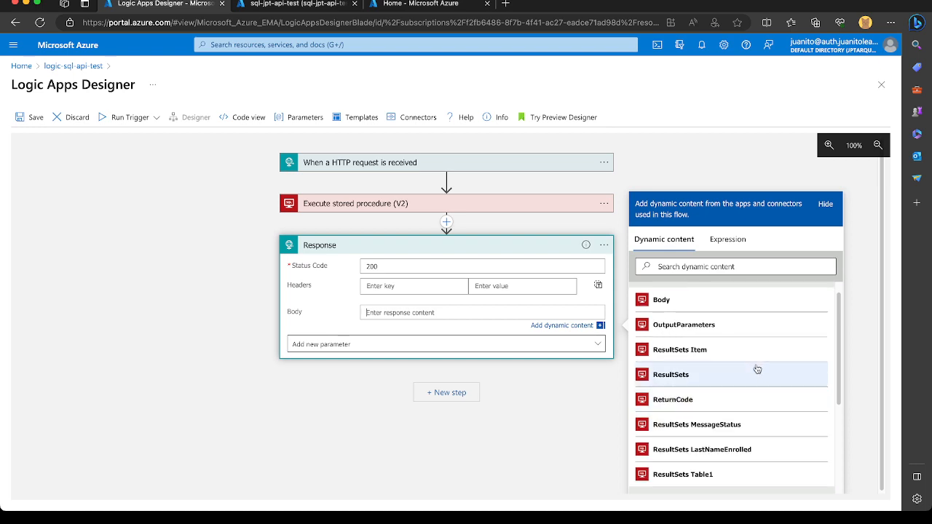
pyautogui.scroll(-1, 757, 369)
pyautogui.scroll(1, 757, 369)
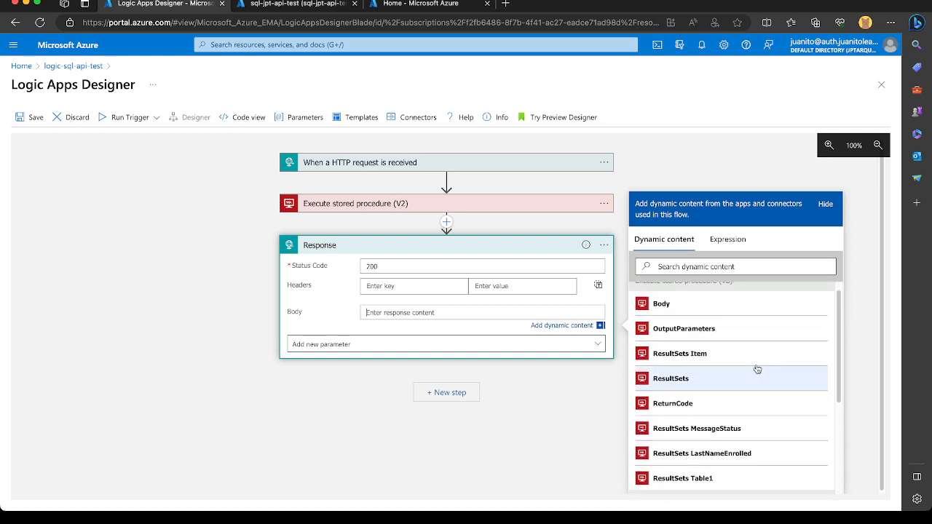
# View the definition of dbo.spEnrollStudent in the database query editor and examine the columns its select statement returns.
pyautogui.click(286, 6)
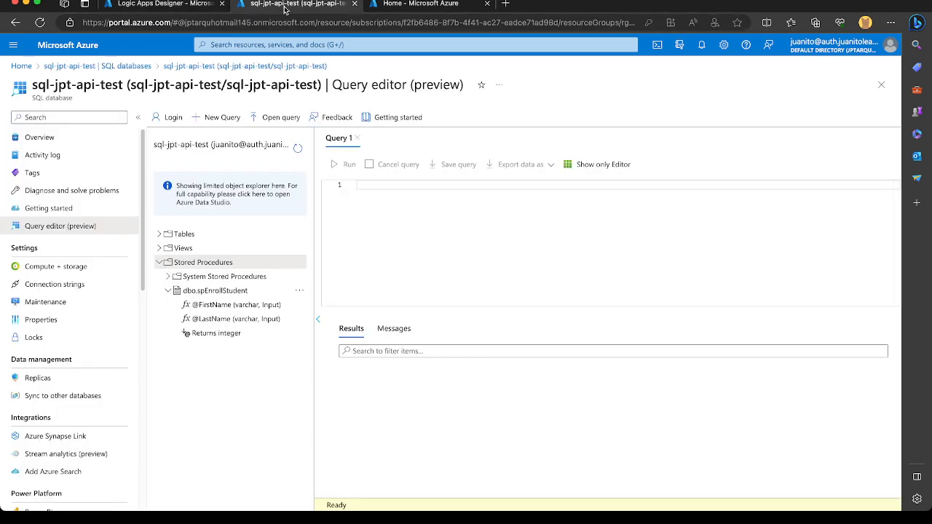
pyautogui.click(239, 294)
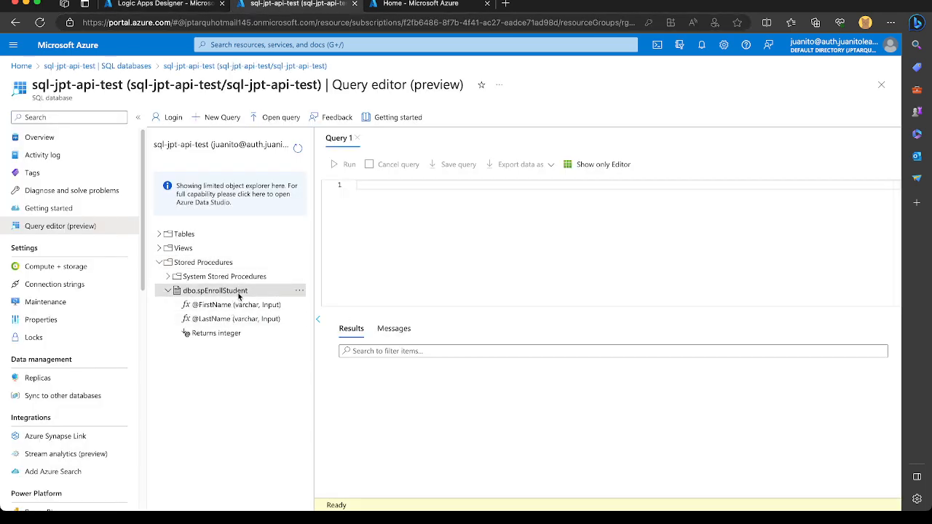
pyautogui.click(295, 291)
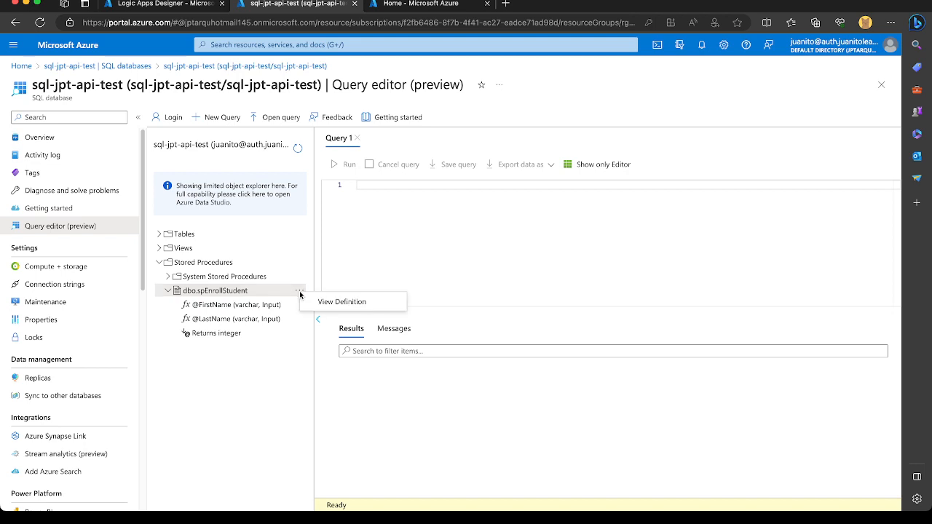
pyautogui.click(311, 298)
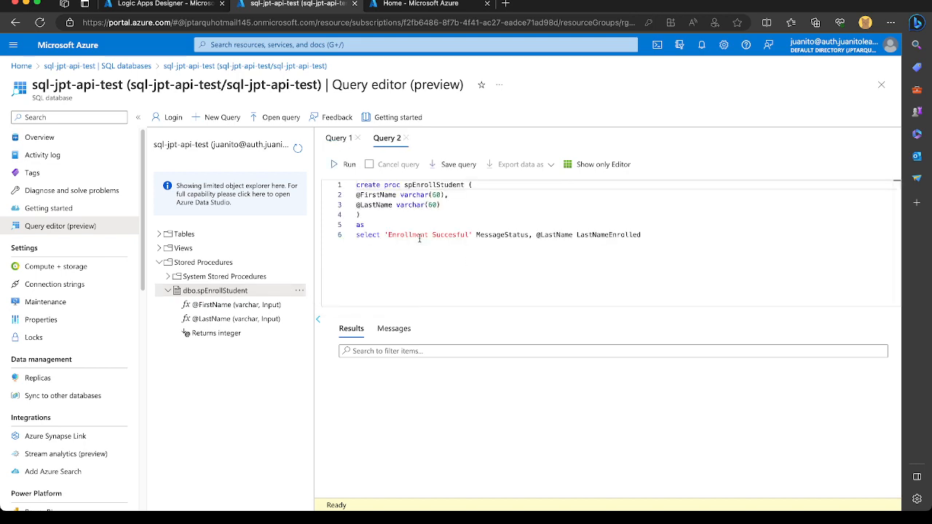
pyautogui.click(419, 234)
pyautogui.doubleClick(495, 234)
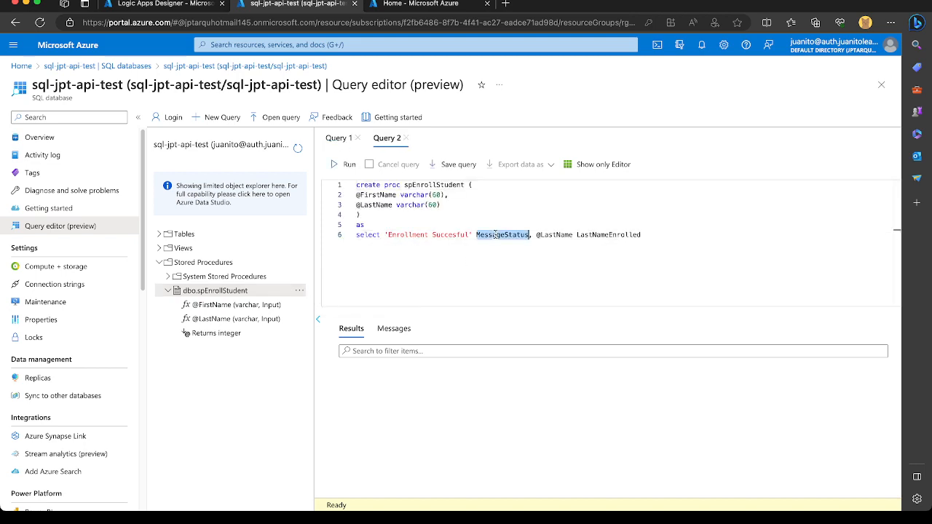
pyautogui.click(591, 234)
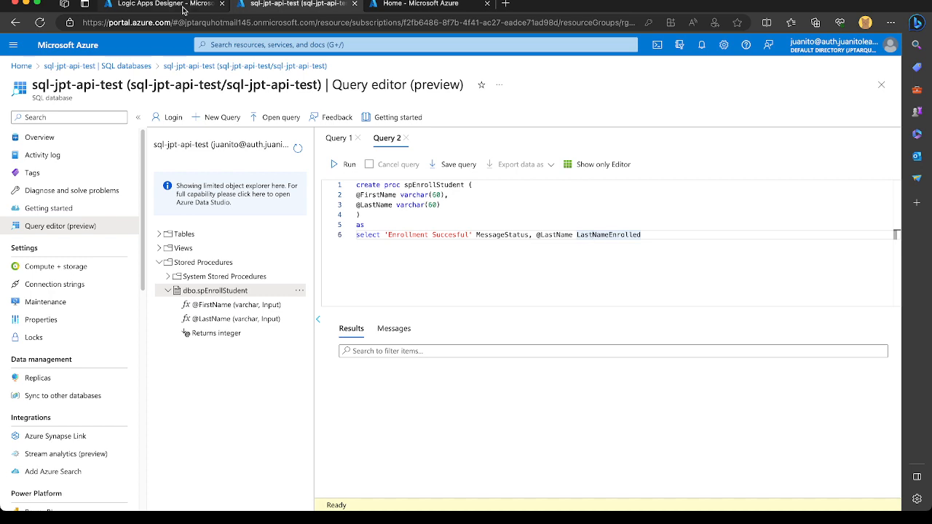
# Back in the Logic Apps designer, insert a Data Operations Compose action between the stored procedure action and the Response action.
pyautogui.click(184, 9)
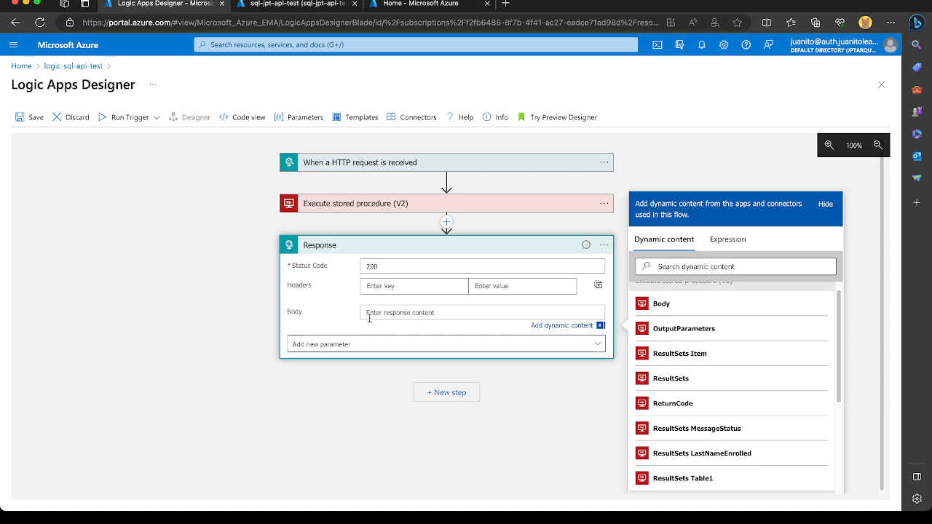
pyautogui.click(447, 222)
pyautogui.click(438, 239)
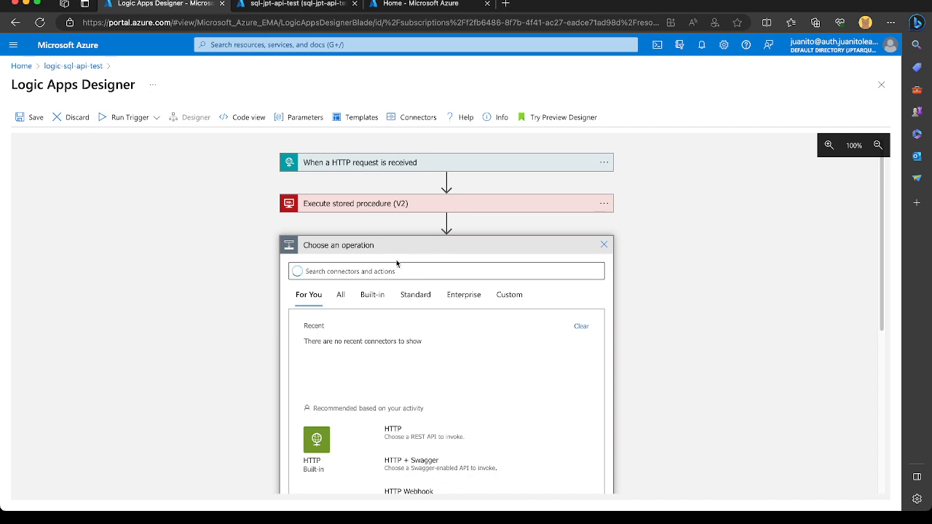
pyautogui.write('co')
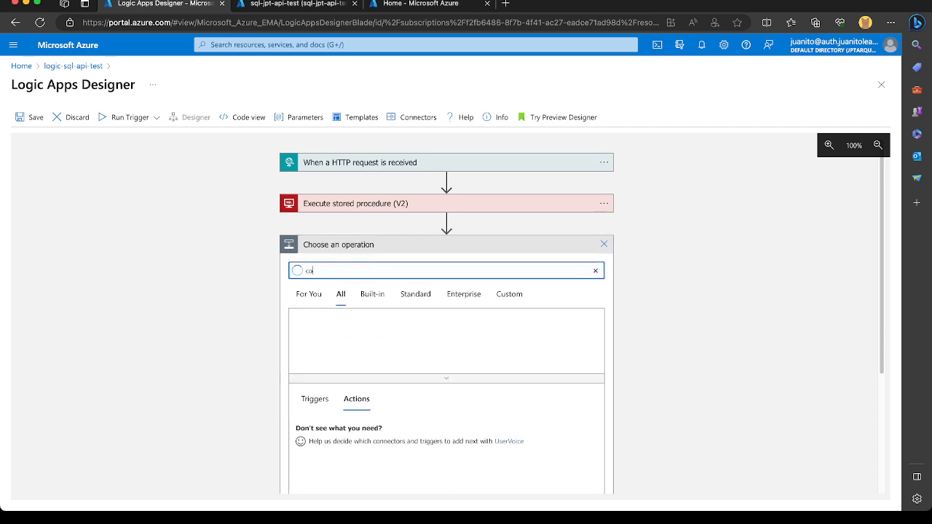
pyautogui.write('mpose')
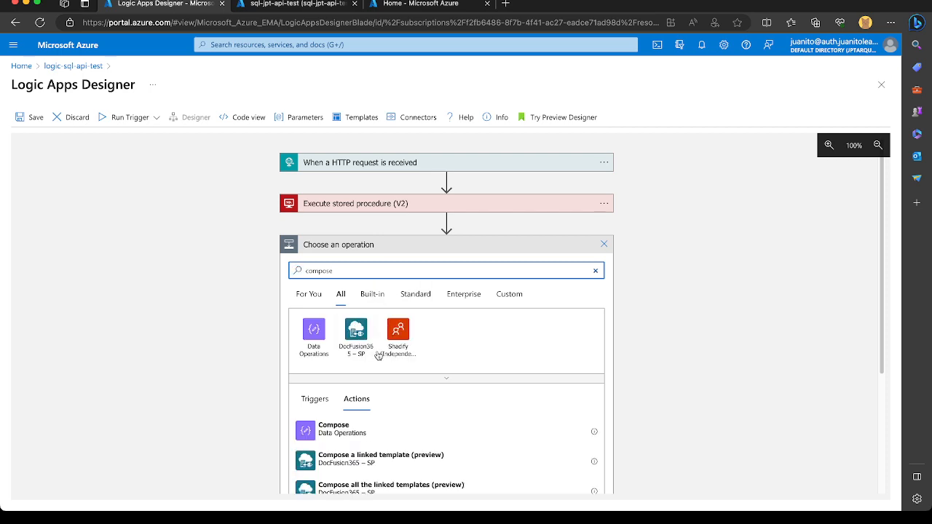
pyautogui.click(323, 428)
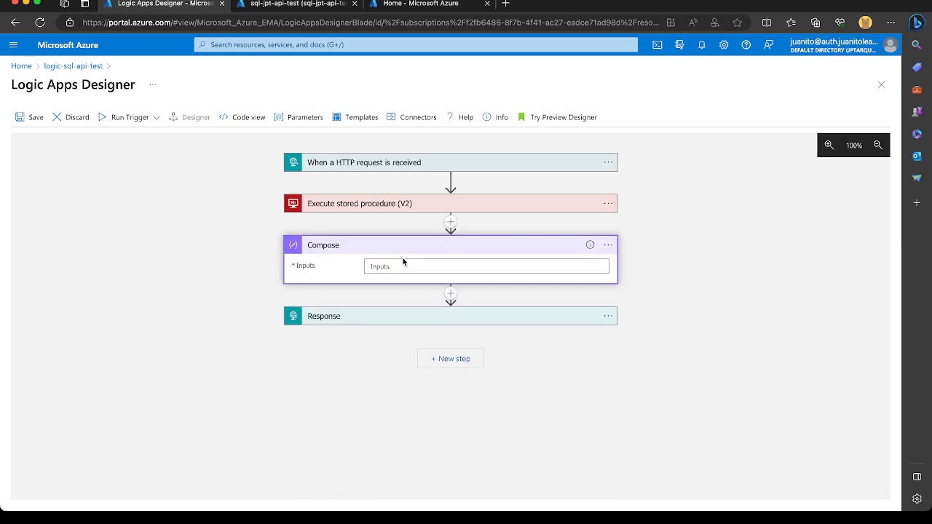
# Enter an empty JSON object in the Compose inputs, with a blank line between the opening and closing braces.
pyautogui.click(394, 266)
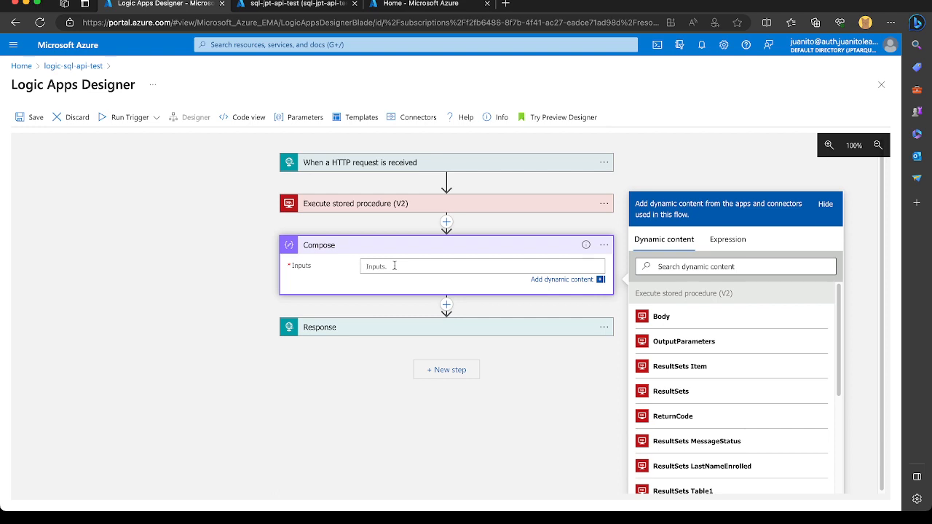
pyautogui.write('{')
pyautogui.press('Return')
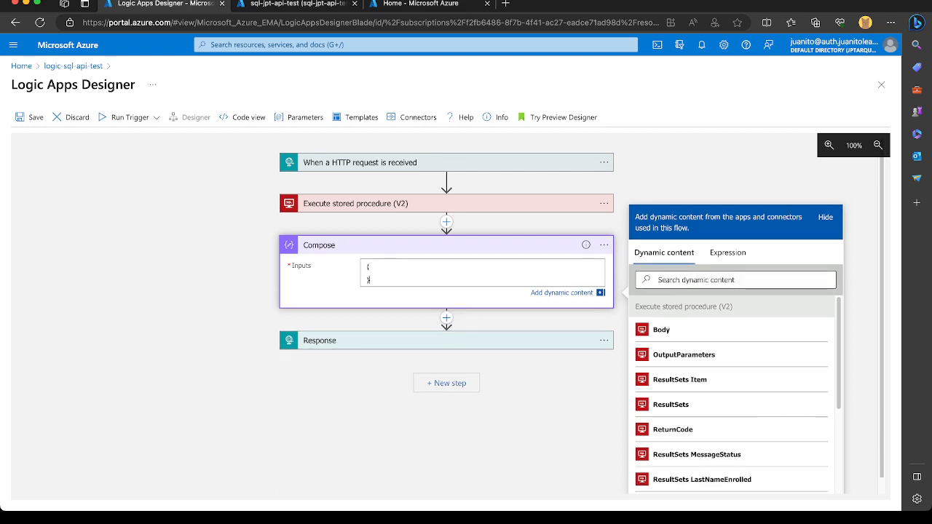
pyautogui.press('Return')
pyautogui.press('Tab')
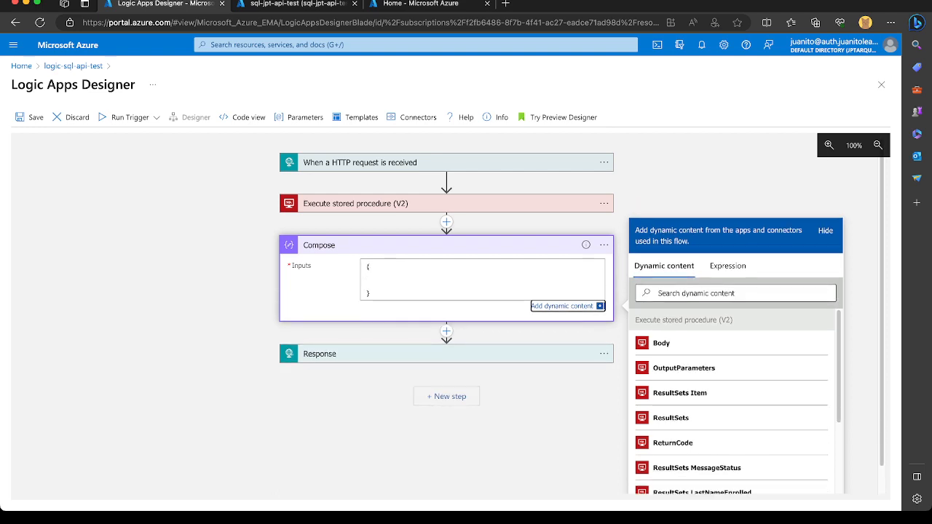
pyautogui.click(401, 275)
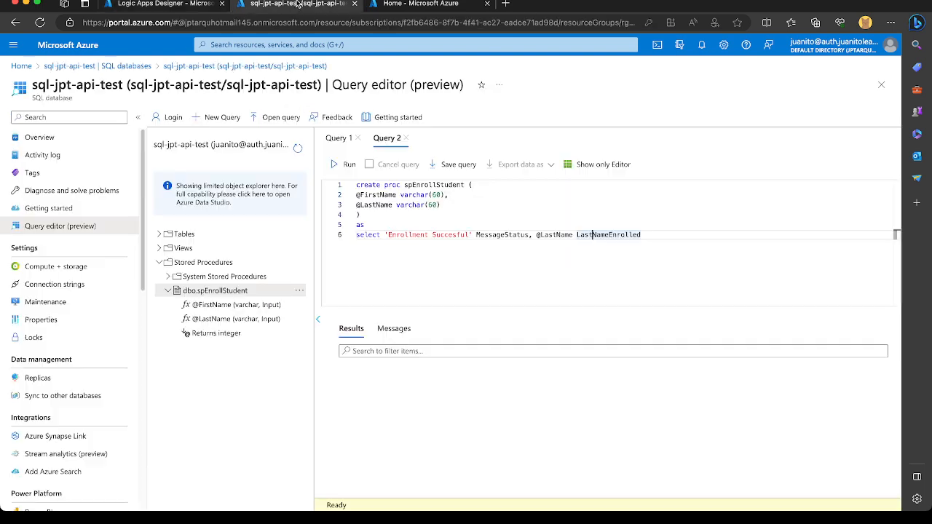
# Add a "LastNameEnrolled" key, copied from the procedure definition, to the Compose JSON and fill its value with the ResultSets LastNameEnrolled dynamic content.
pyautogui.click(300, 5)
pyautogui.doubleClick(579, 235)
pyautogui.press('super+c')
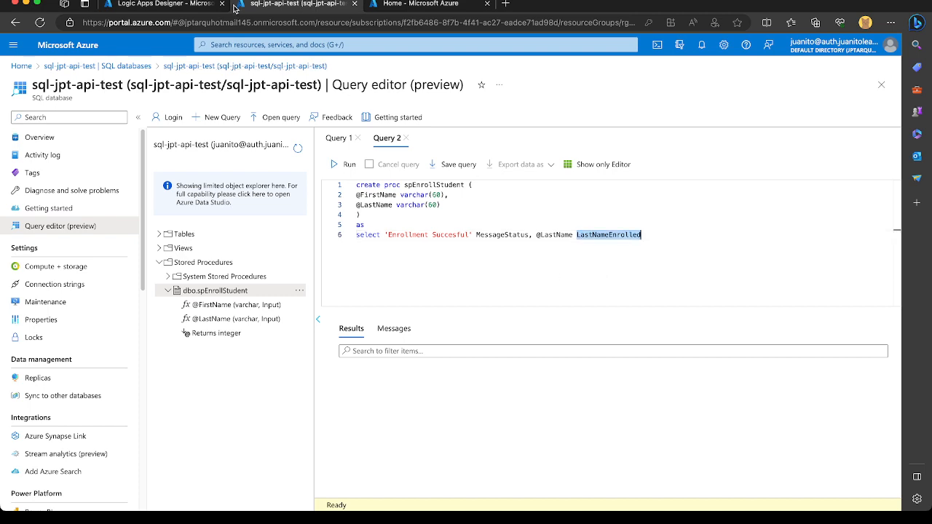
pyautogui.click(180, 5)
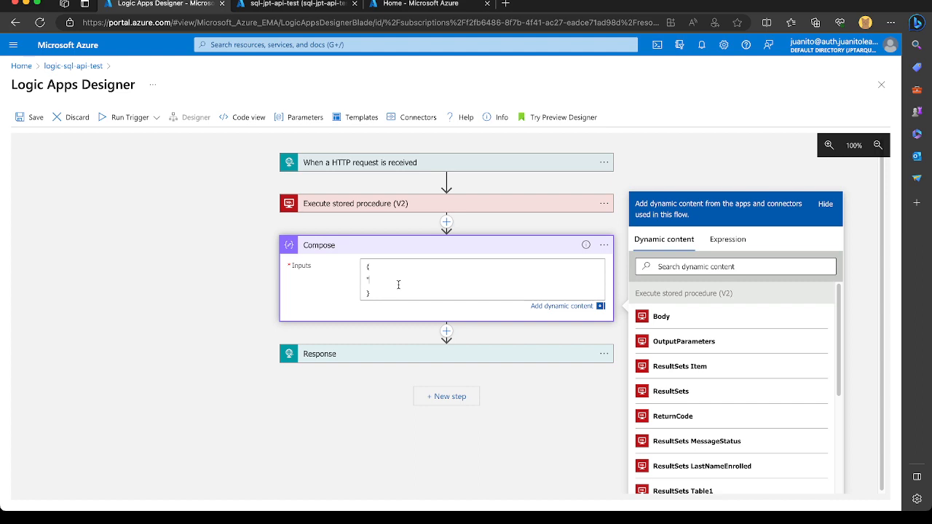
pyautogui.press('super+v')
pyautogui.scroll(-1, 730, 416)
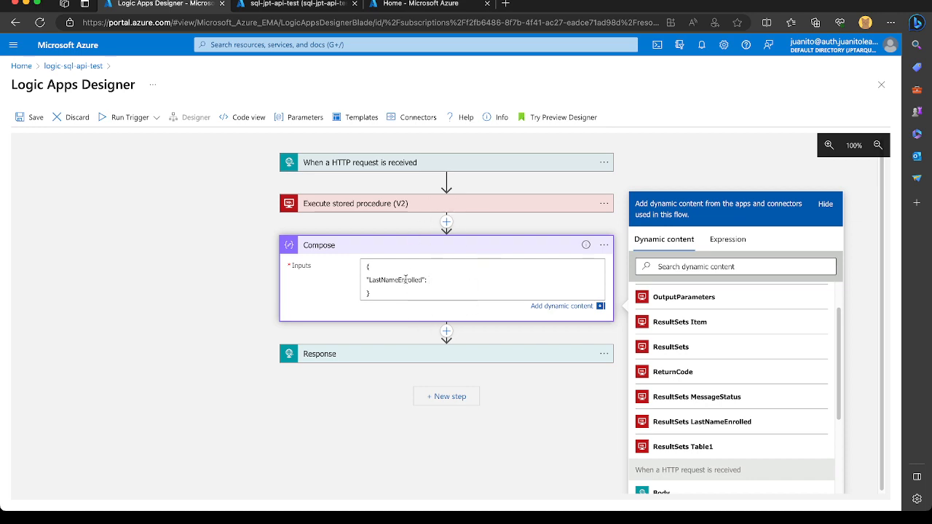
pyautogui.click(701, 424)
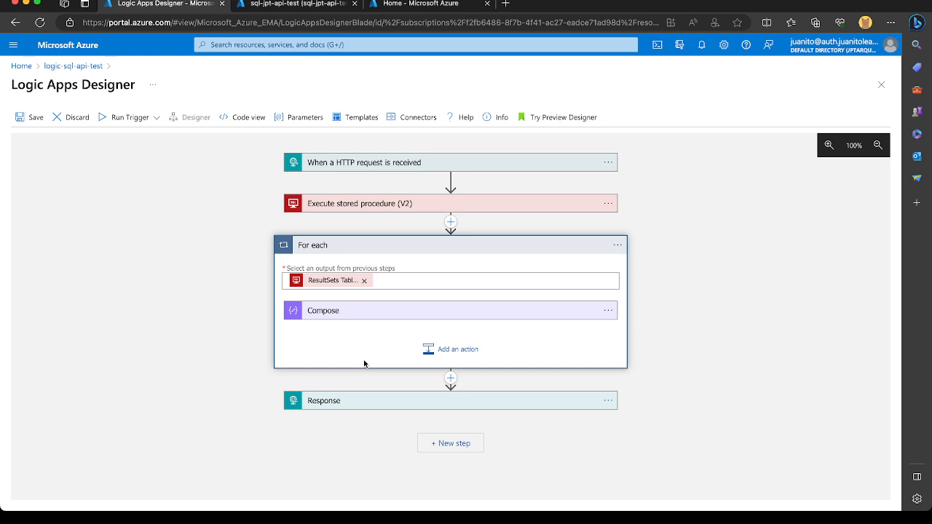
pyautogui.click(336, 312)
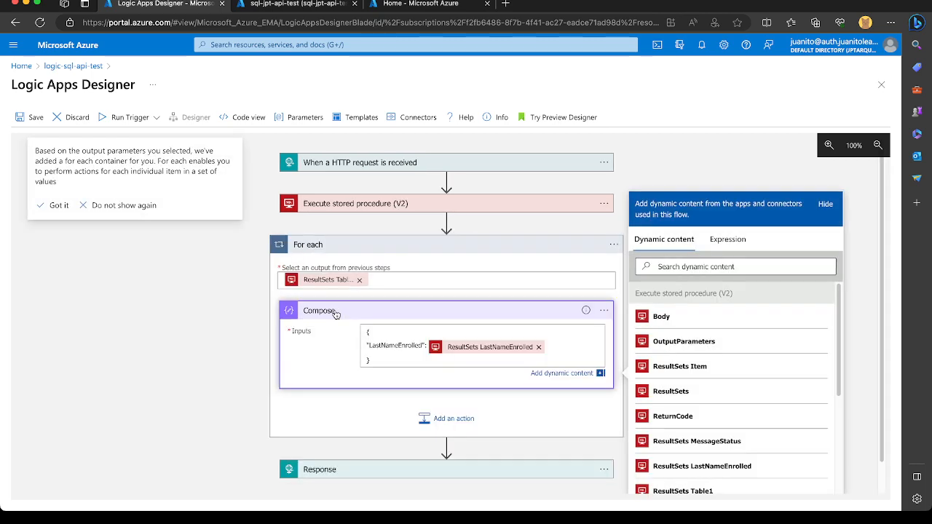
# Collapse the For each loop and rename it "For each row from SP".
pyautogui.click(339, 248)
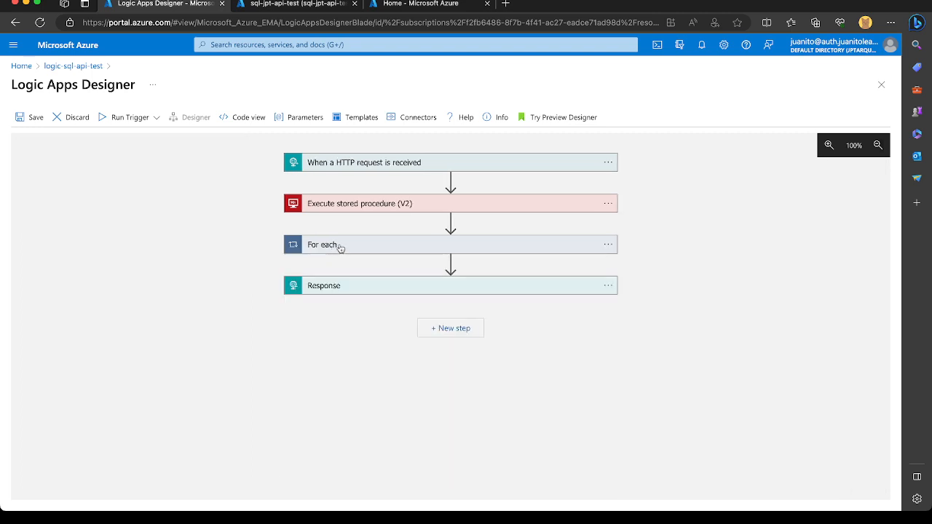
pyautogui.click(608, 245)
pyautogui.click(632, 246)
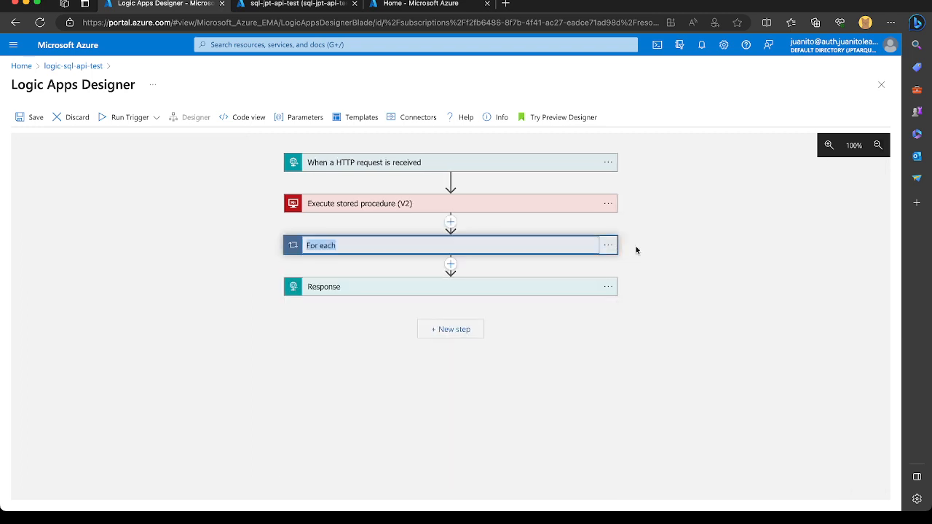
pyautogui.click(560, 246)
pyautogui.write('row from SP')
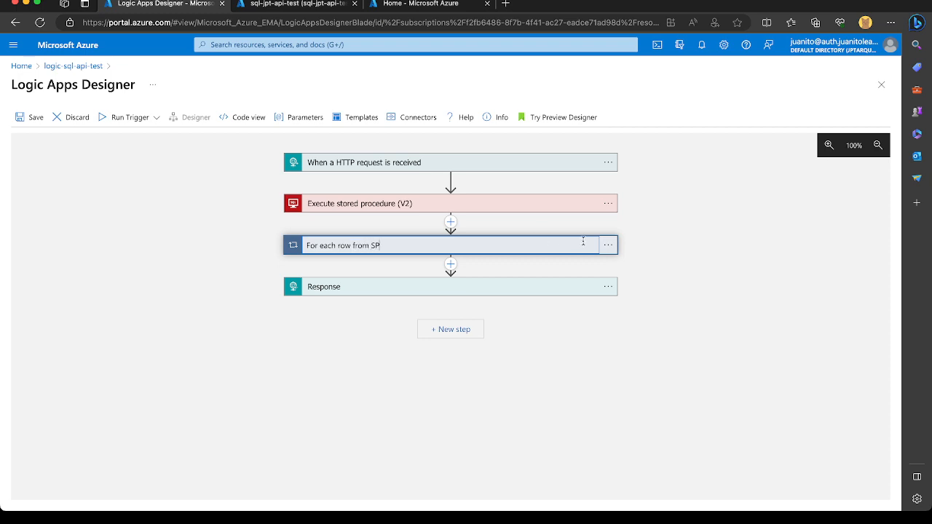
pyautogui.press('Return')
# Move the Response action into the For each row from SP loop, directly after Compose, and expand its settings.
pyautogui.click(555, 246)
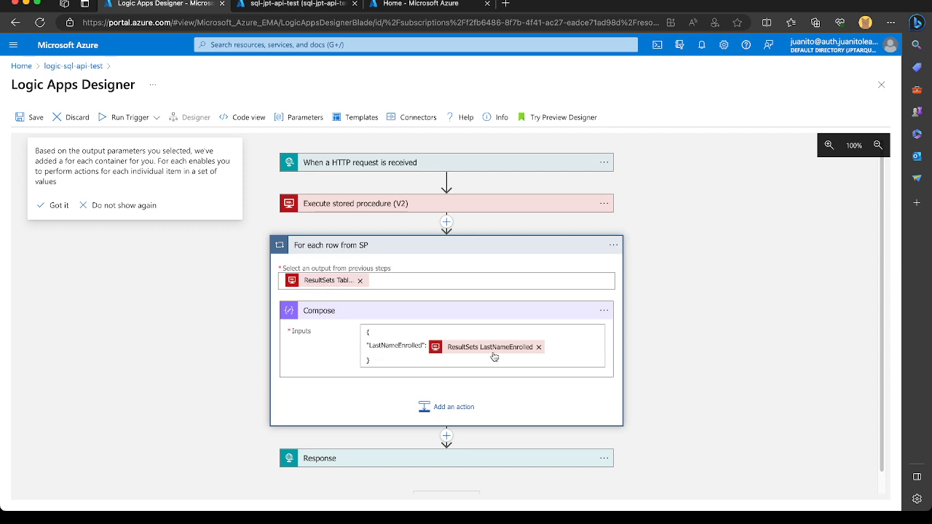
pyautogui.click(394, 457)
pyautogui.moveTo(405, 401); pyautogui.dragTo(397, 390)
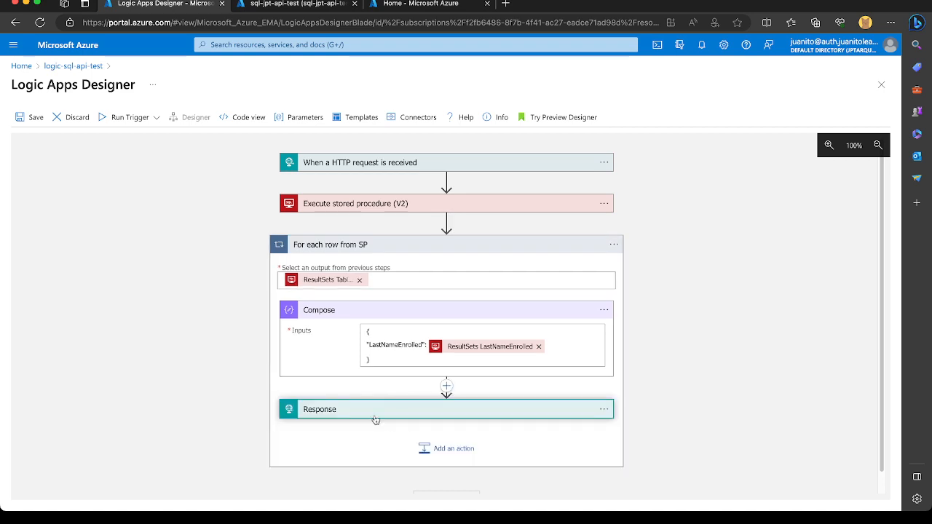
pyautogui.click(375, 417)
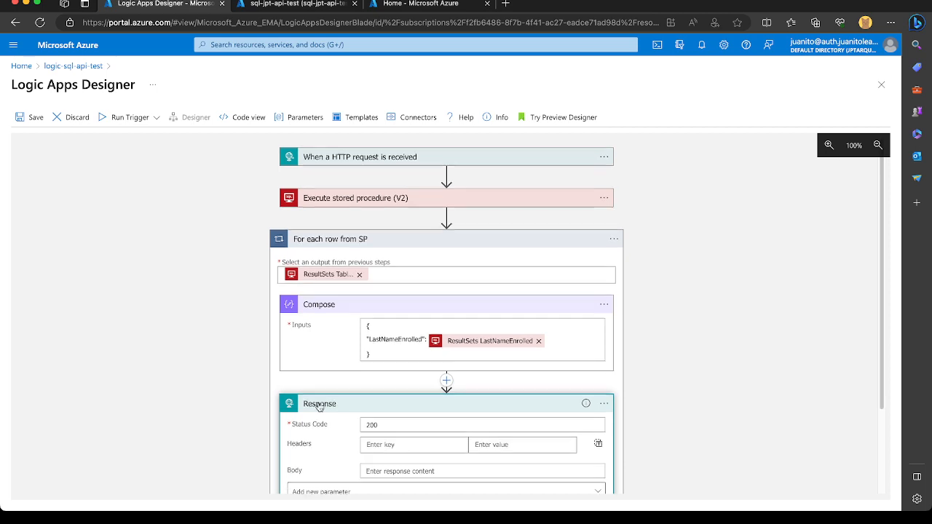
pyautogui.scroll(-3, 393, 335)
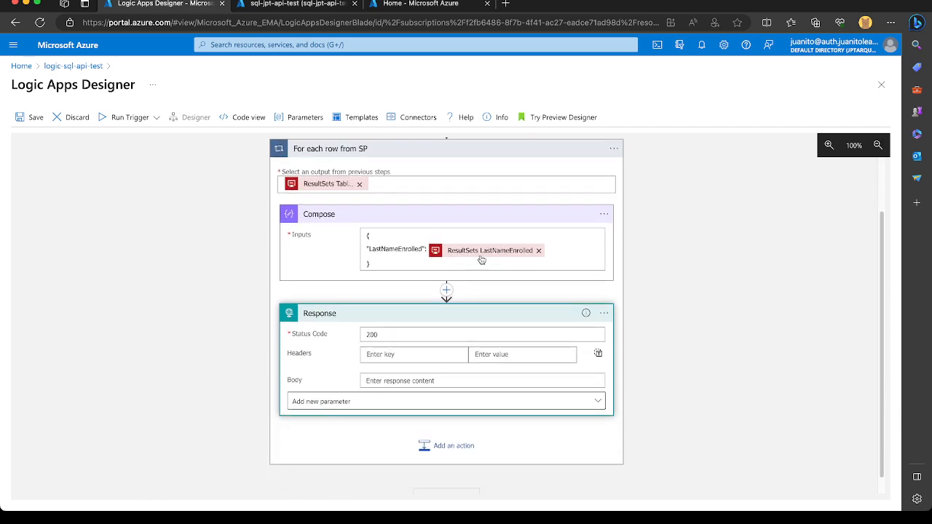
# Add a second key, "MessageStatus", copied from the procedure definition, to the Compose JSON and fill its value with the ResultSets MessageStatus dynamic content.
pyautogui.click(563, 249)
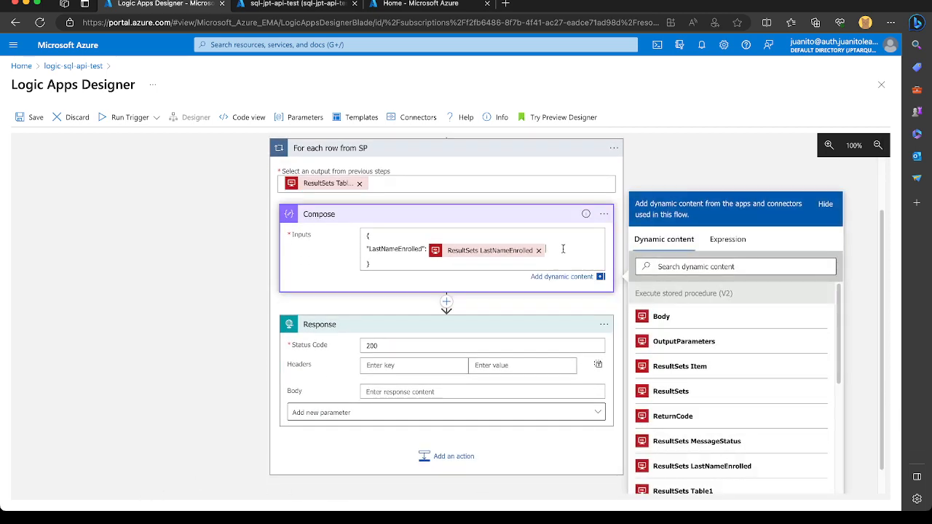
pyautogui.write(',')
pyautogui.press('Return')
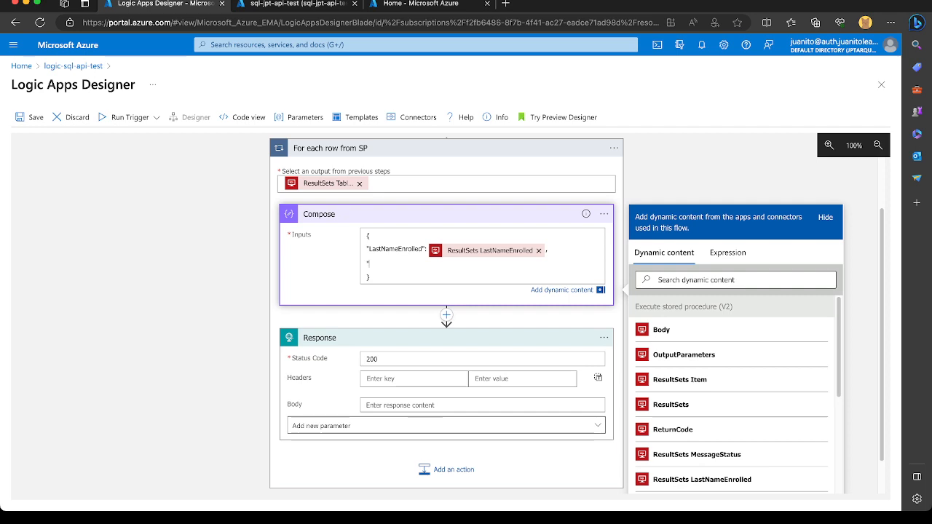
pyautogui.click(319, 4)
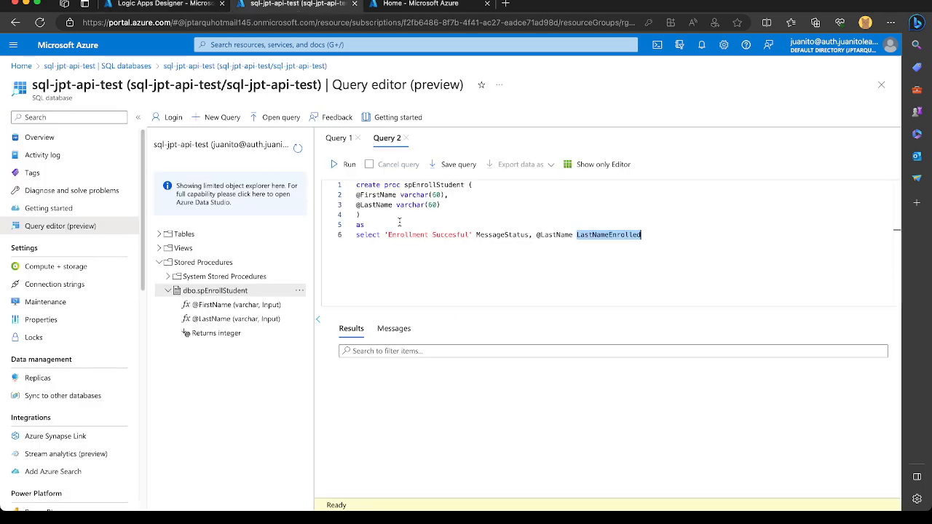
pyautogui.doubleClick(503, 234)
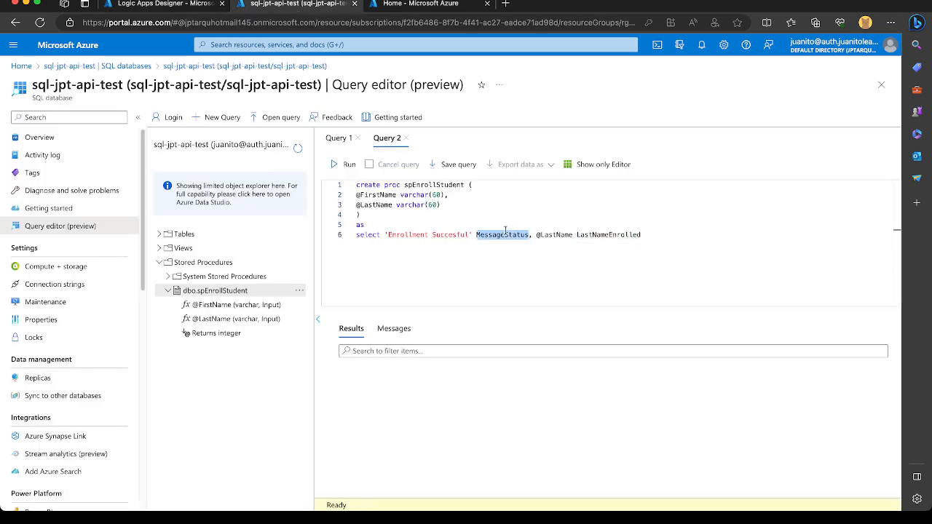
pyautogui.hotkey('ctrl', 'c')
pyautogui.click(167, 4)
pyautogui.write('"')
pyautogui.hotkey('ctrl', 'v')
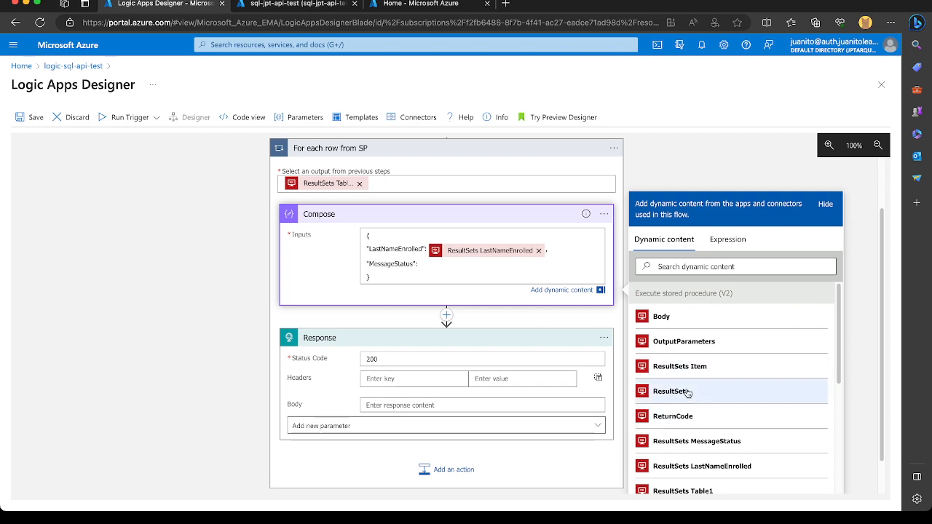
pyautogui.click(696, 442)
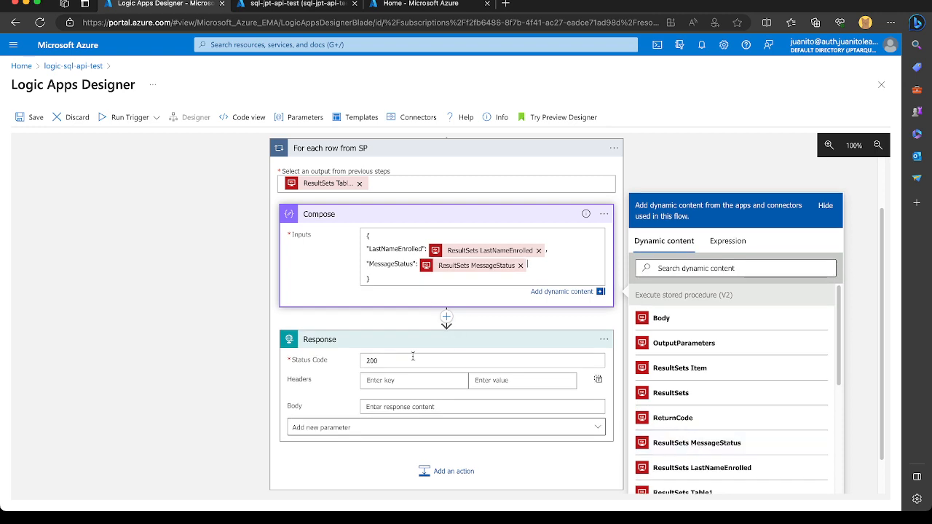
# Rename the Compose action inside the loop "Compose JSon payload to return to caller".
pyautogui.click(405, 418)
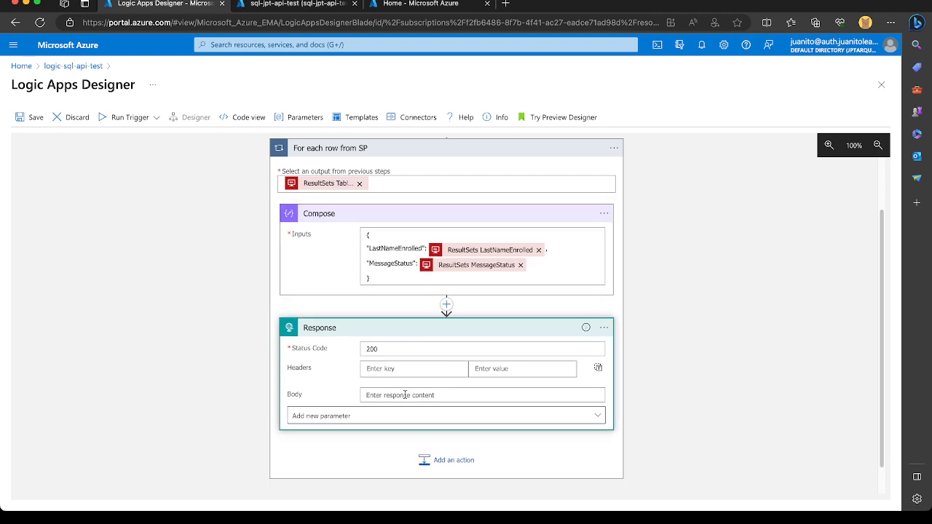
pyautogui.click(405, 395)
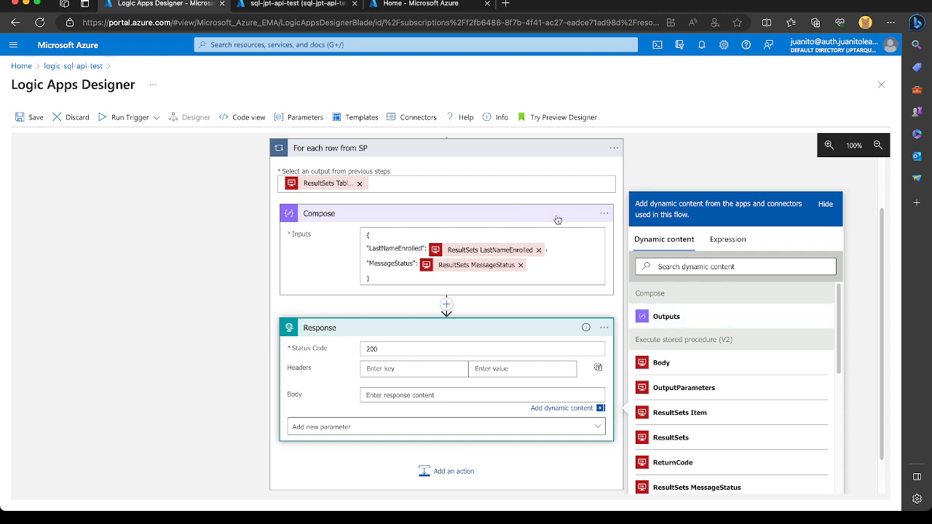
pyautogui.click(604, 213)
pyautogui.click(638, 220)
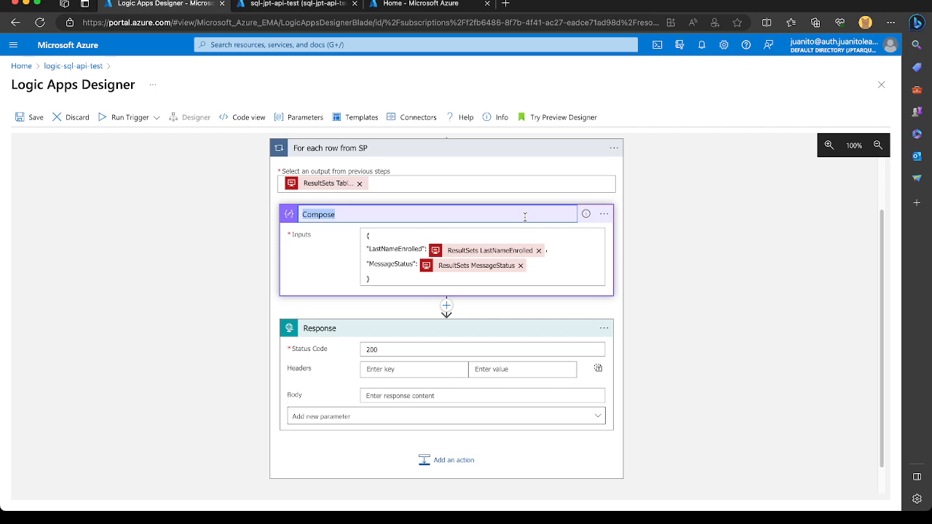
pyautogui.write('Compose JSon payload t')
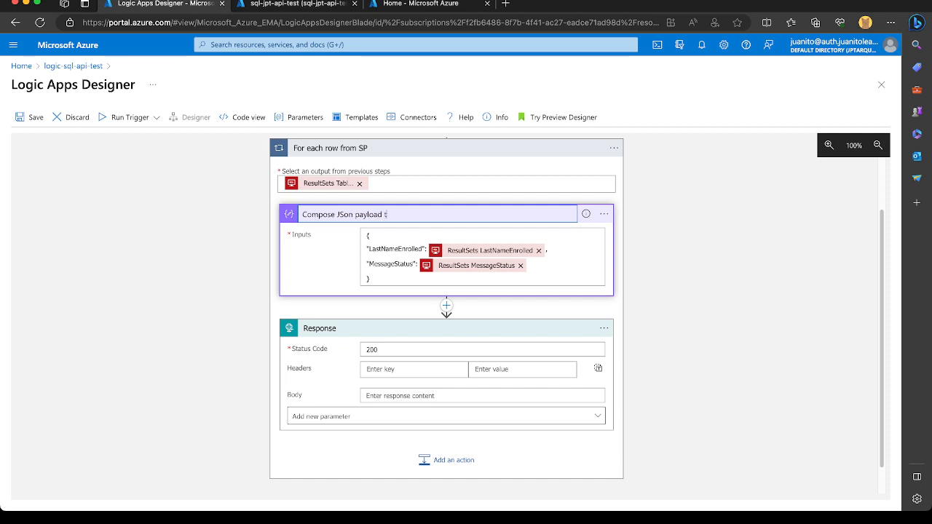
pyautogui.write('o return to caller')
pyautogui.click(345, 213)
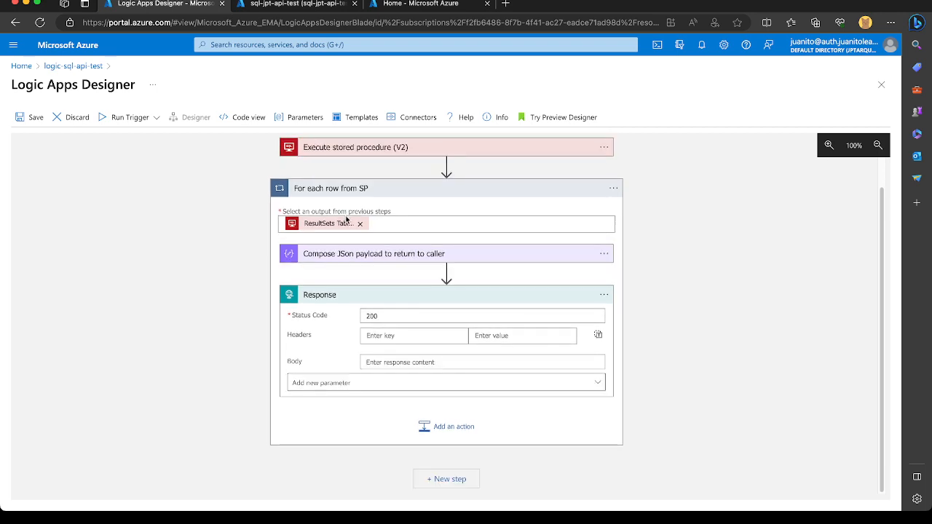
# Correct the Compose action's name to "Compose JSON payload to return to caller", with JSON in capitals.
pyautogui.click(378, 256)
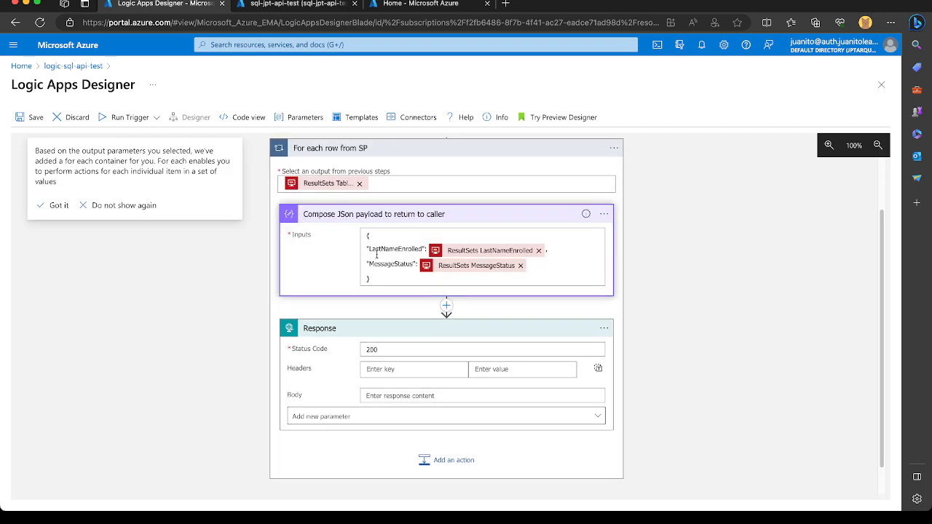
pyautogui.click(603, 213)
pyautogui.click(631, 217)
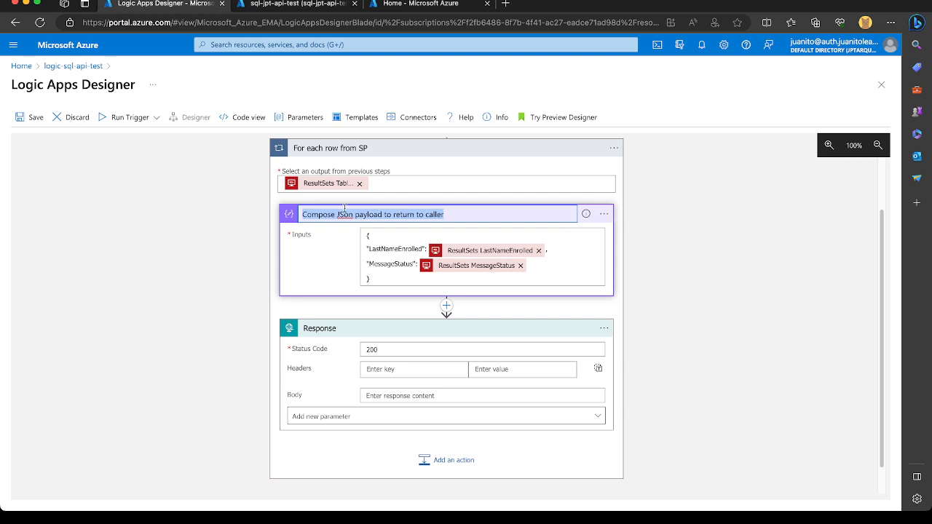
pyautogui.click(351, 214)
pyautogui.press('BackSpace')
pyautogui.press('BackSpace')
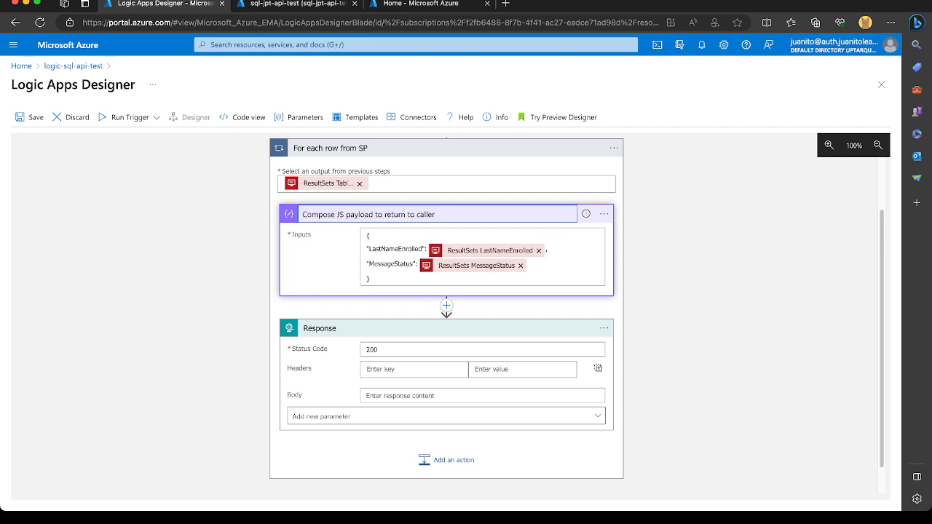
pyautogui.write('ON')
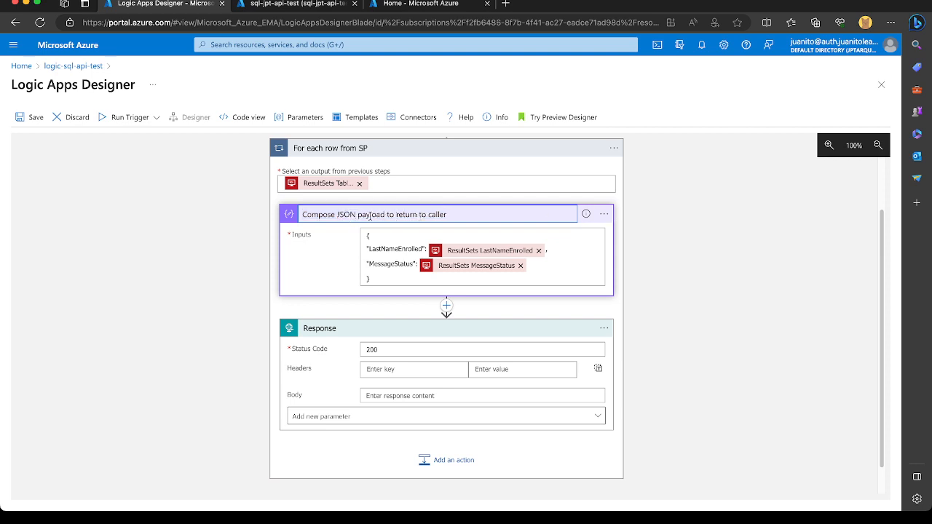
pyautogui.doubleClick(371, 216)
pyautogui.click(317, 370)
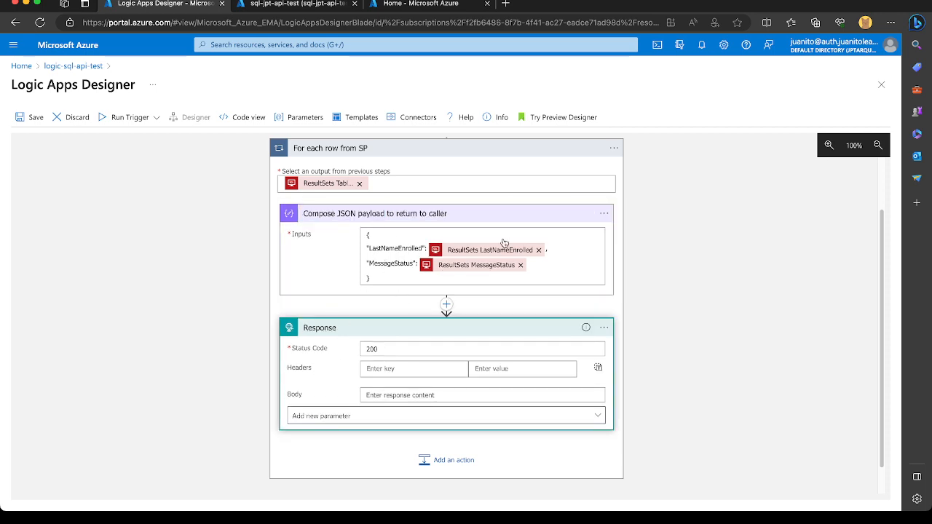
# Fill the Response action's Body with the Body dynamic content from Execute stored procedure (V2) and save the logic app.
pyautogui.click(409, 399)
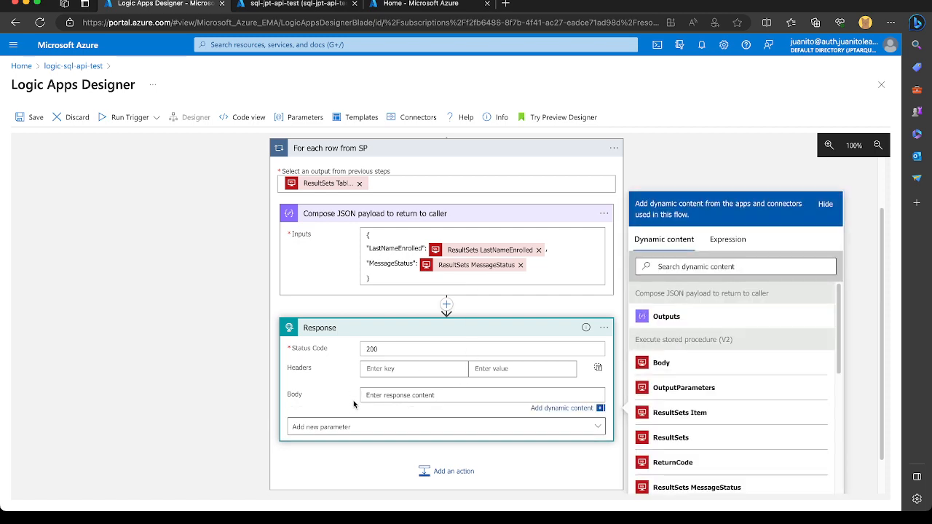
pyautogui.click(675, 368)
pyautogui.scroll(-1, 483, 352)
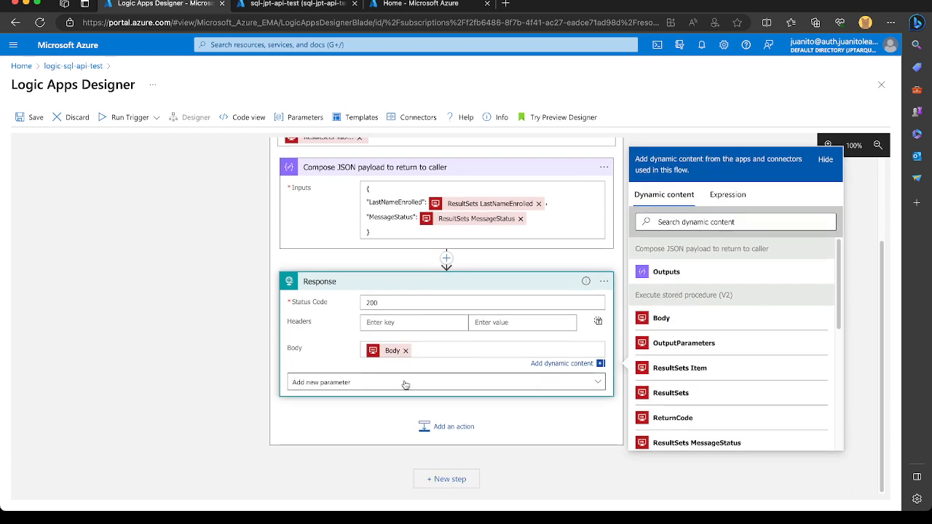
pyautogui.click(36, 119)
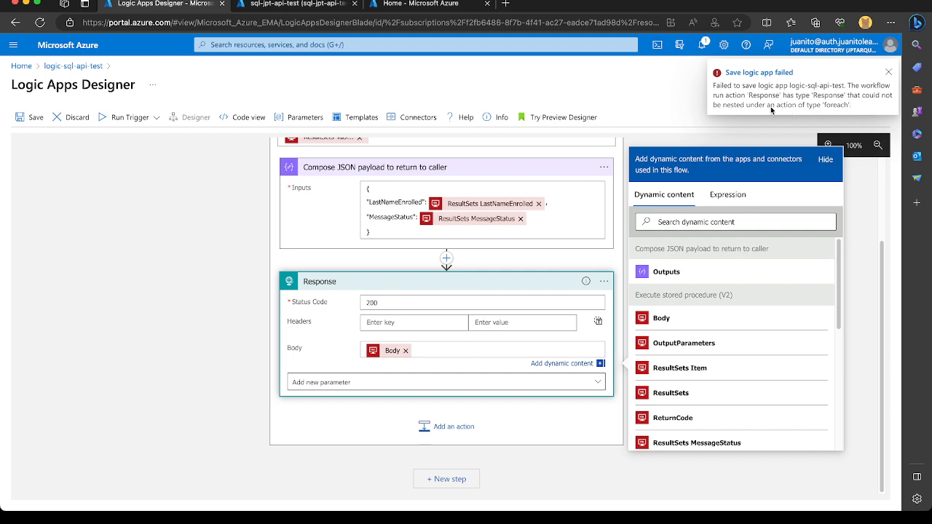
# Search the built-in operations for "array" and insert a Select action between Execute stored procedure (V2) and the For each row from SP loop.
pyautogui.scroll(3, 339, 295)
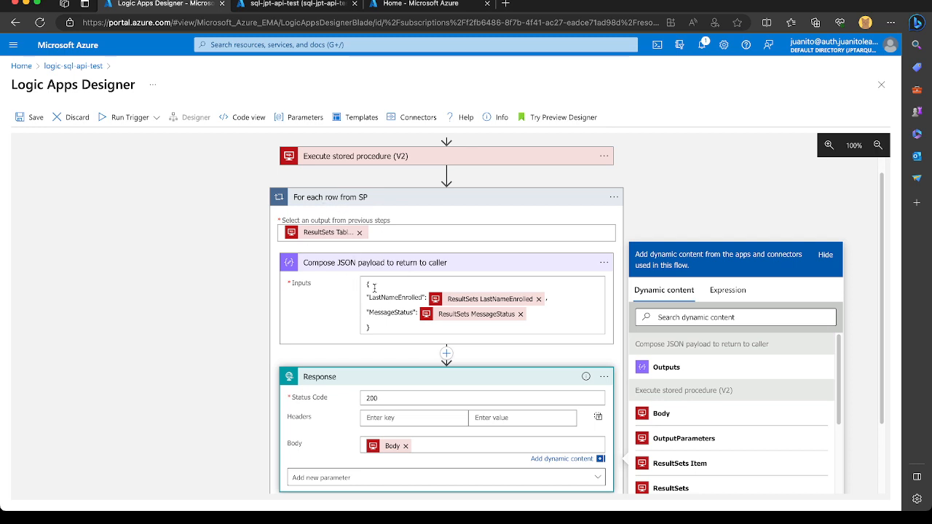
pyautogui.click(290, 4)
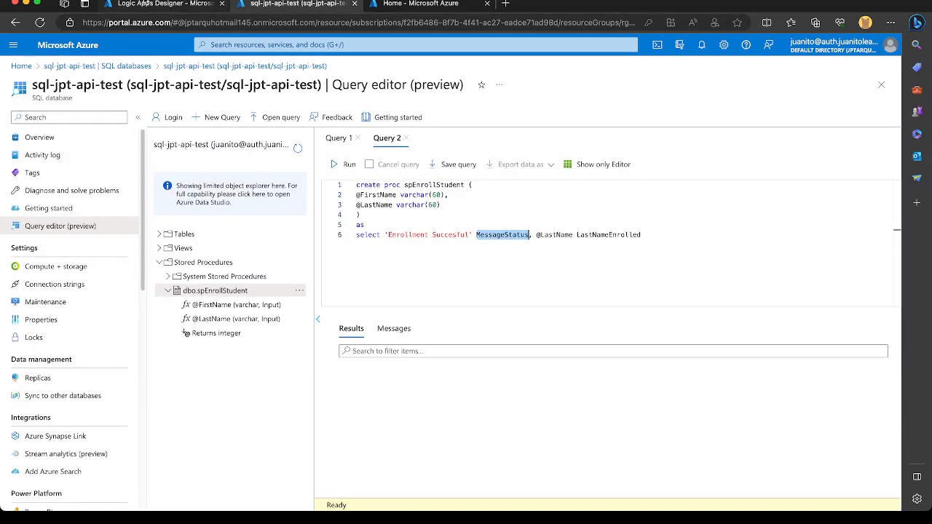
pyautogui.click(165, 4)
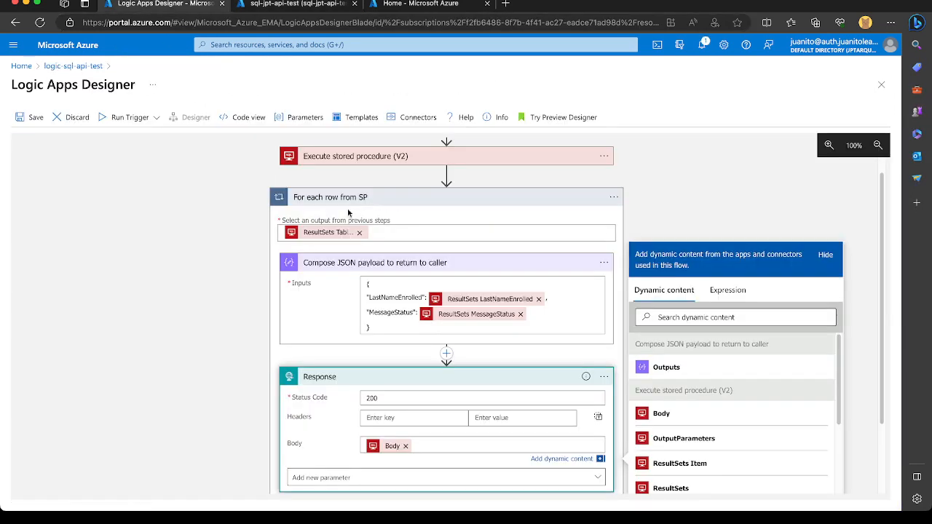
pyautogui.click(446, 174)
pyautogui.click(438, 191)
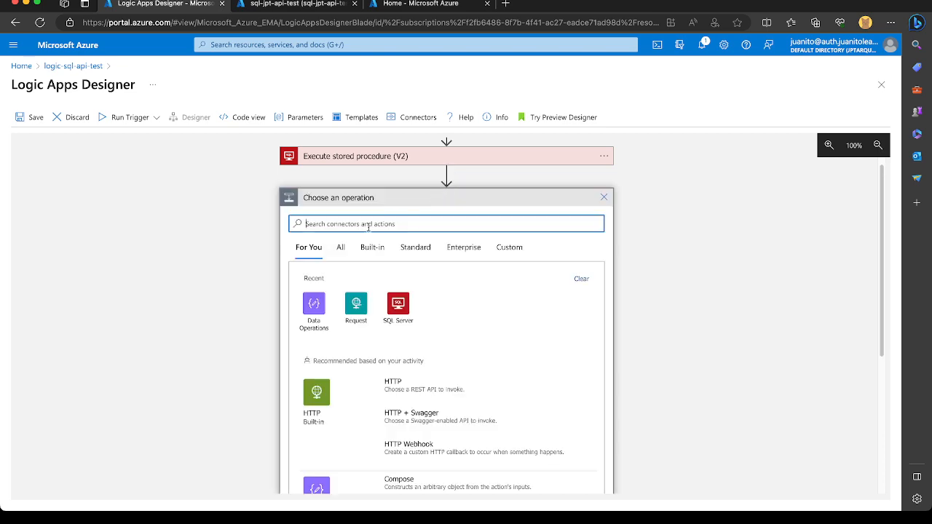
pyautogui.write('array')
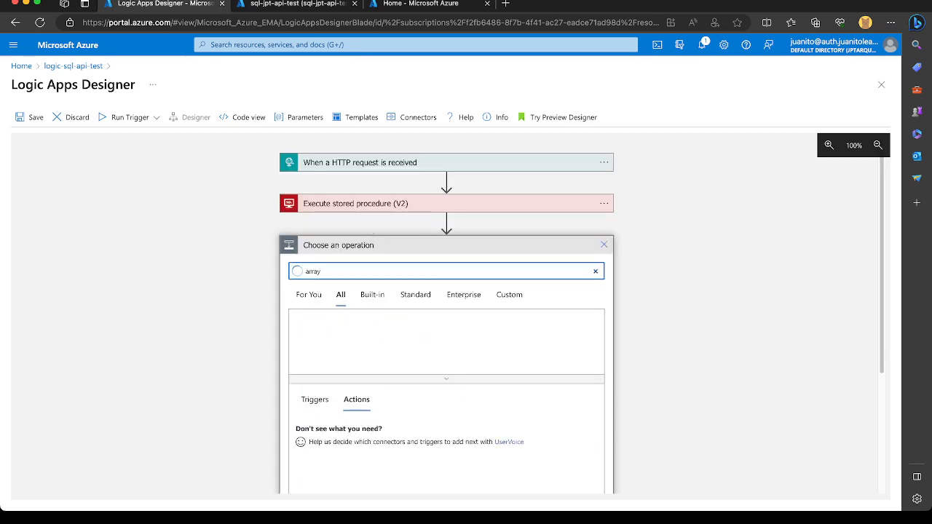
pyautogui.scroll(-1, 407, 344)
pyautogui.click(370, 221)
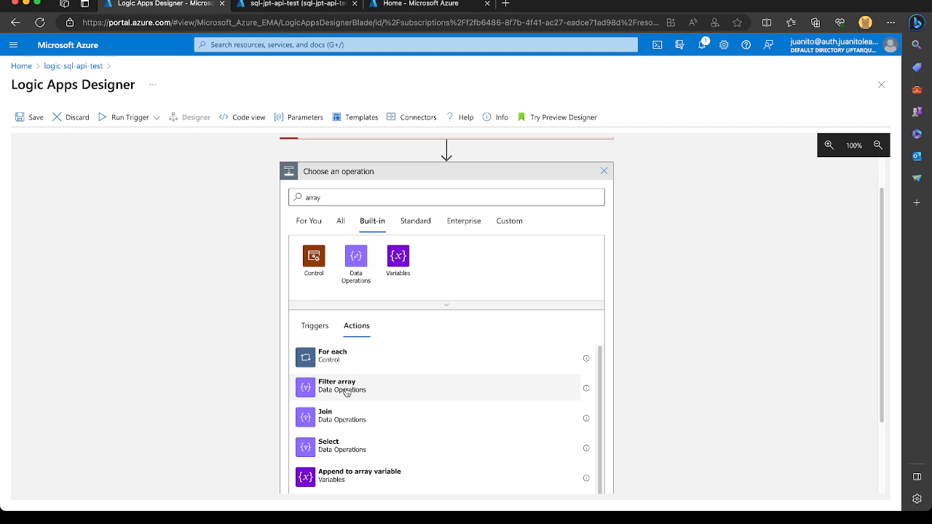
pyautogui.scroll(-1, 372, 430)
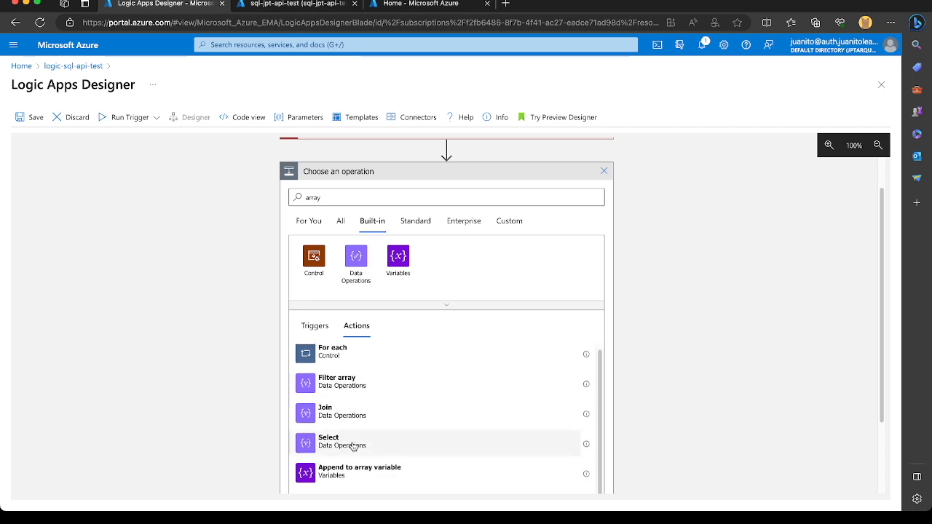
pyautogui.click(353, 446)
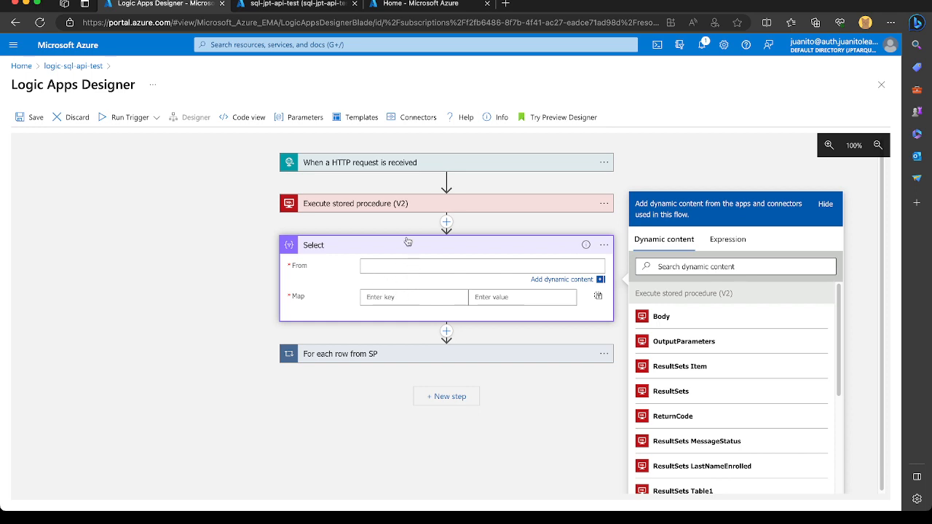
# Delete the Select action from the workflow.
pyautogui.click(605, 248)
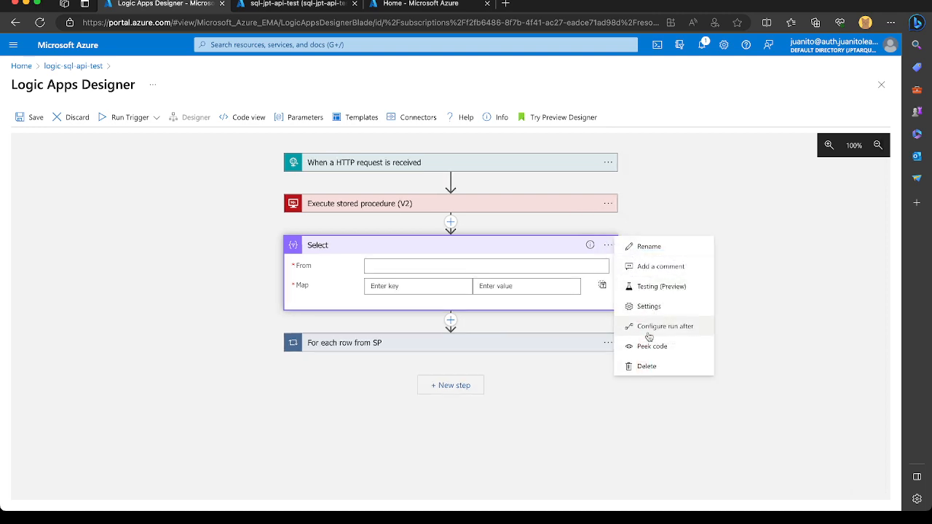
pyautogui.click(649, 368)
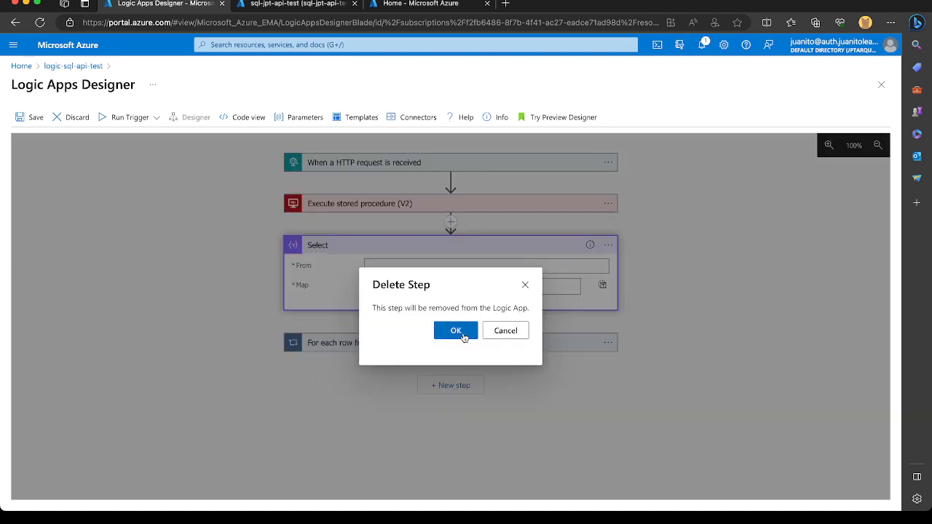
pyautogui.click(455, 329)
# Start a new action after Execute stored procedure (V2) and search the built-in operations for "collection", then for "data".
pyautogui.click(451, 222)
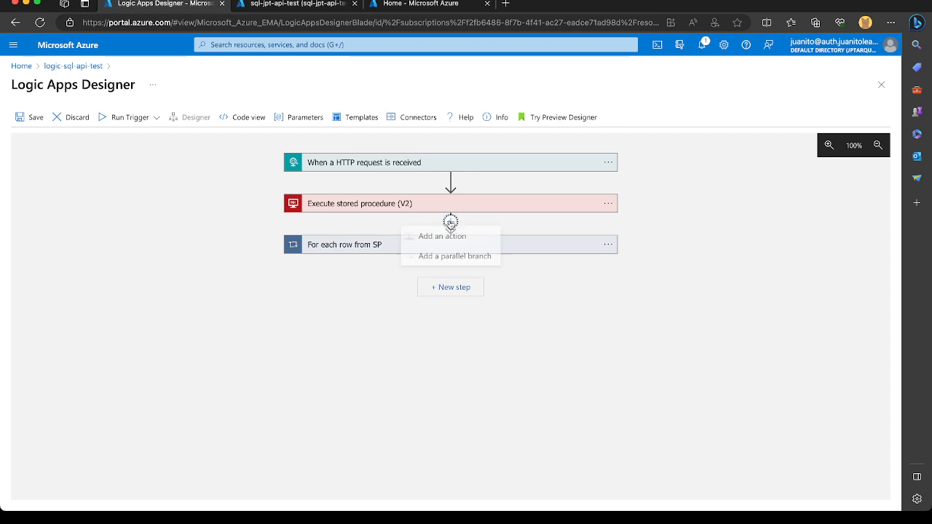
pyautogui.click(441, 239)
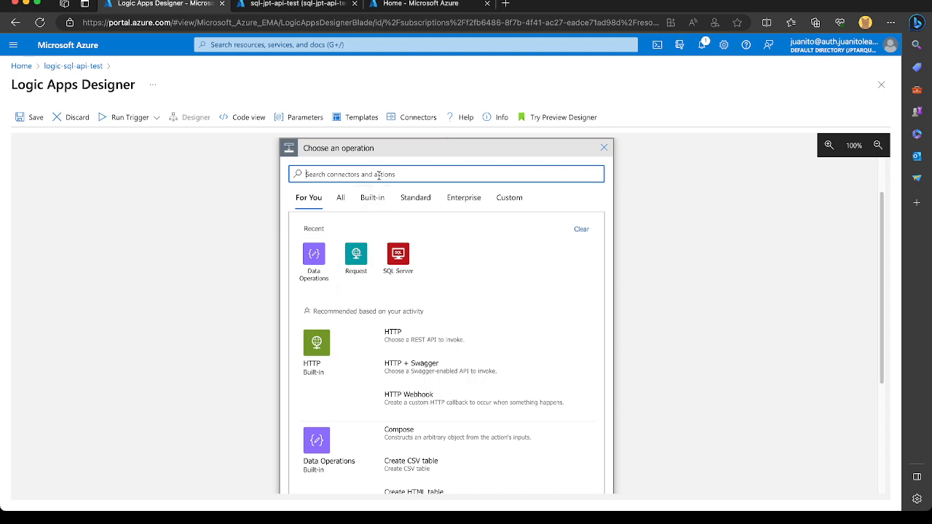
pyautogui.write('collection')
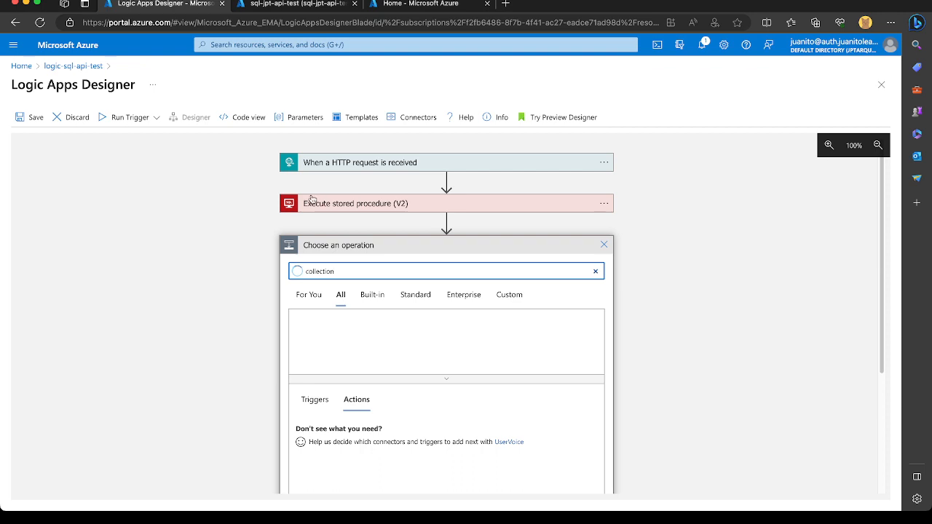
pyautogui.click(371, 295)
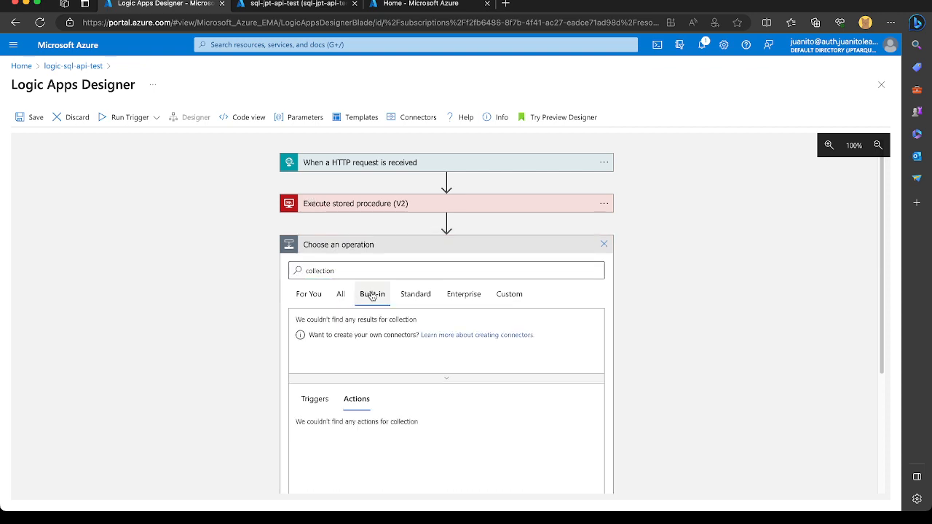
pyautogui.doubleClick(323, 270)
pyautogui.write('data')
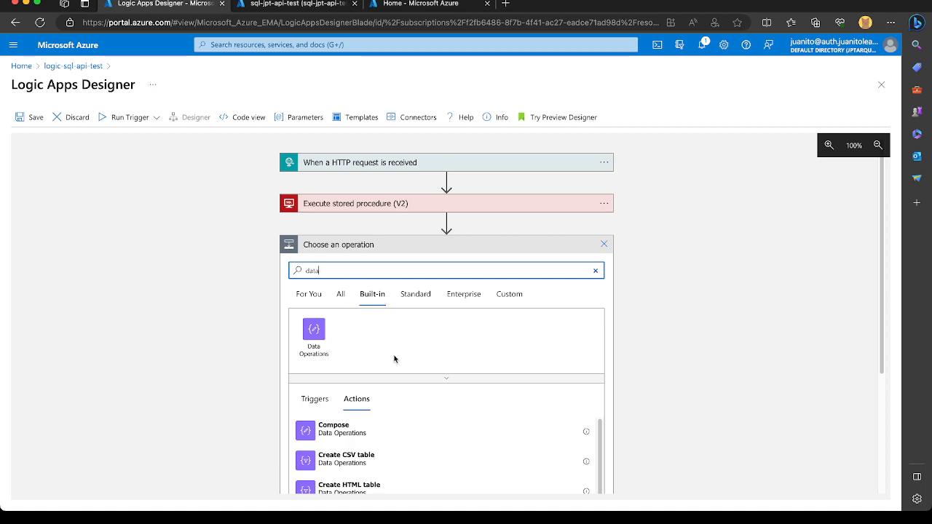
pyautogui.scroll(-2, 384, 346)
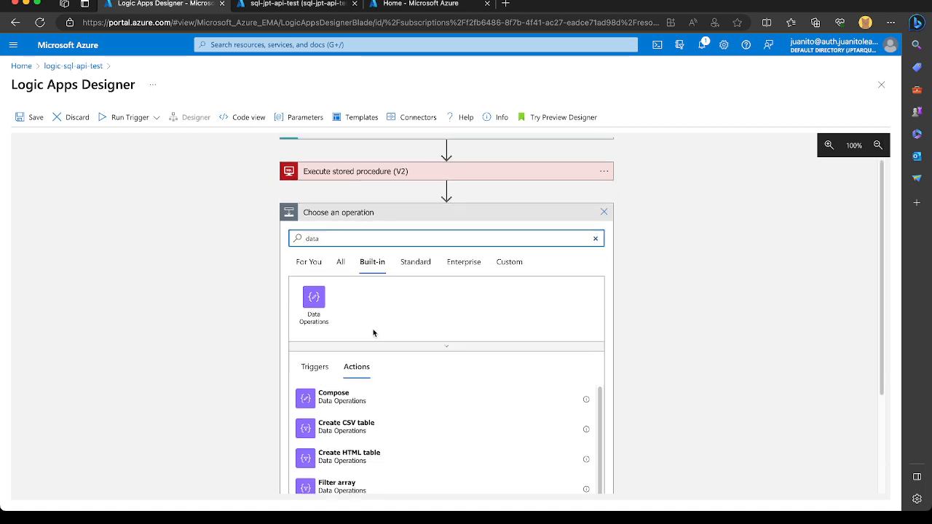
# Insert the Join data operation before the For each row from SP loop and open its From input for editing.
pyautogui.click(311, 242)
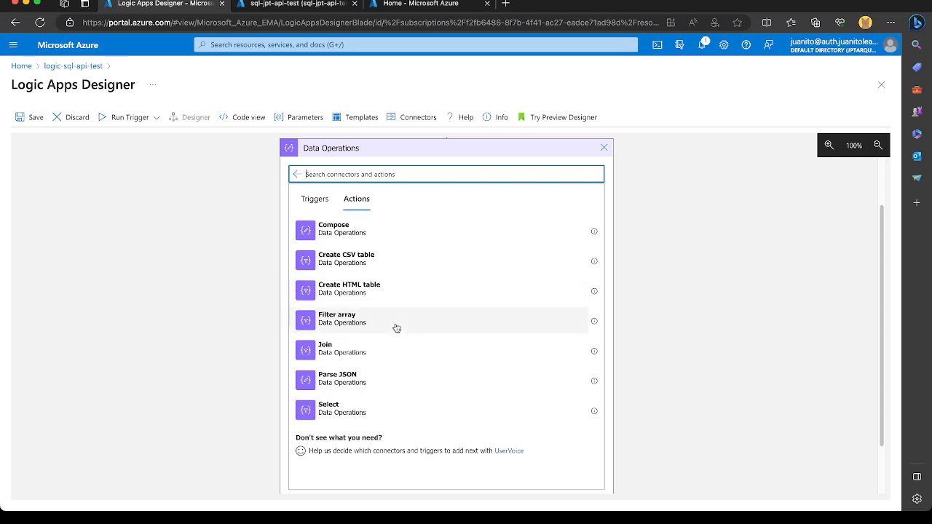
pyautogui.scroll(-1, 391, 349)
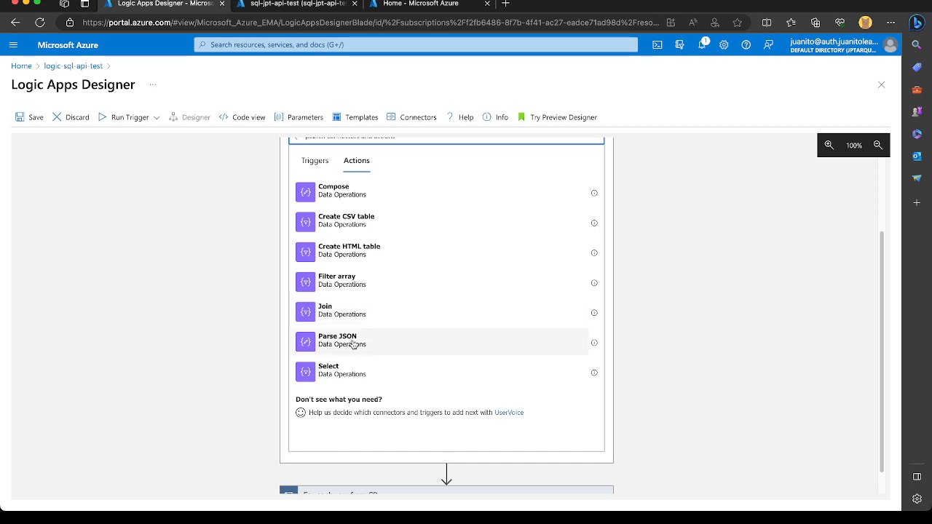
pyautogui.scroll(-1, 415, 310)
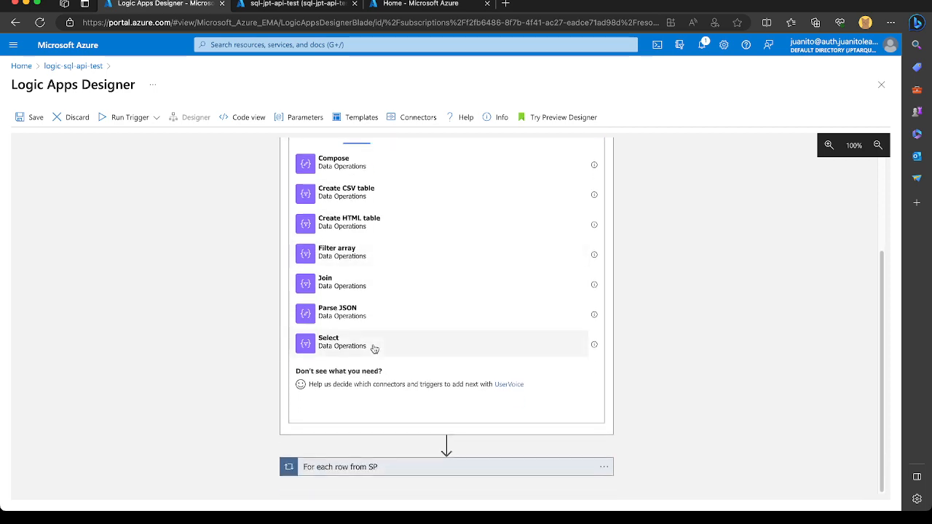
pyautogui.scroll(2, 374, 349)
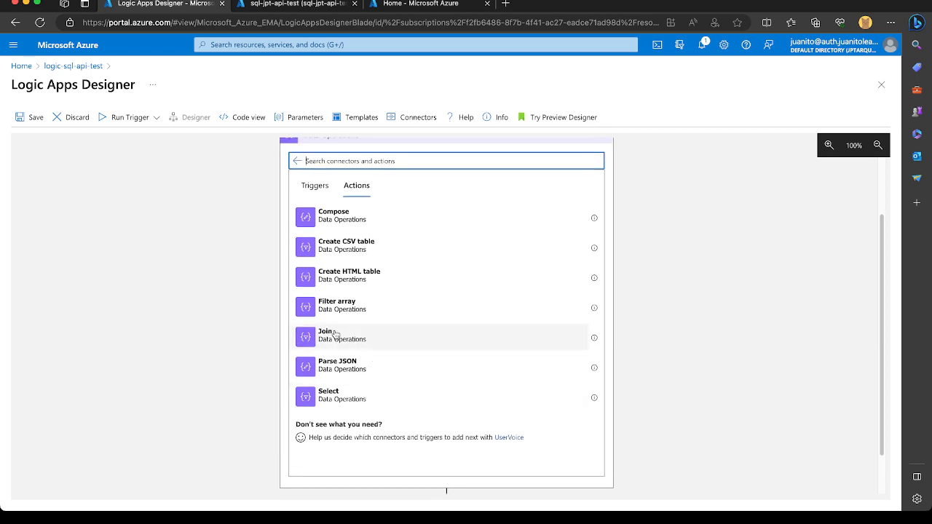
pyautogui.click(336, 335)
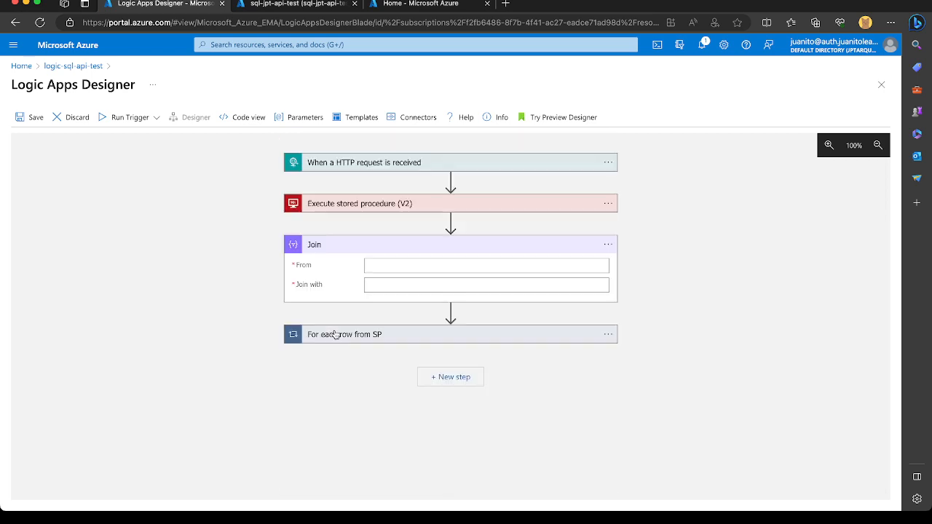
pyautogui.click(383, 263)
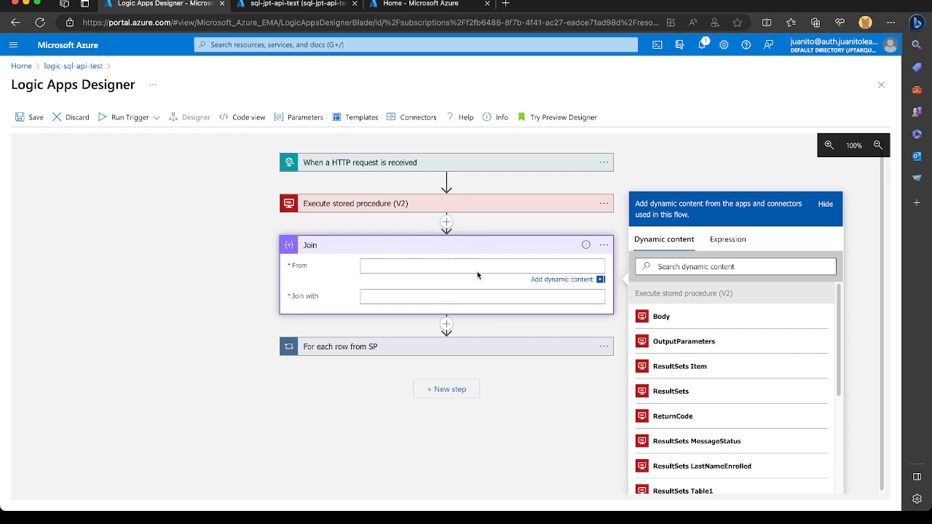
# Delete the Join action from the workflow.
pyautogui.click(604, 245)
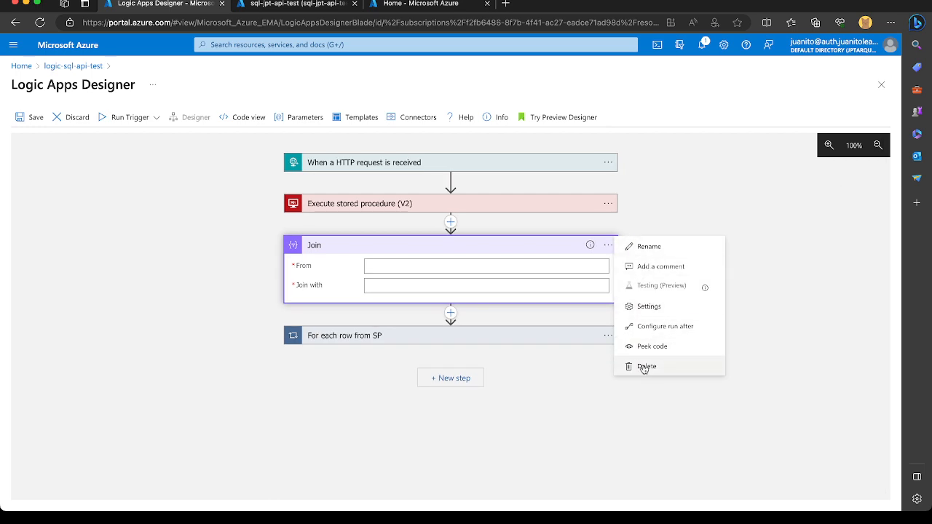
pyautogui.click(645, 367)
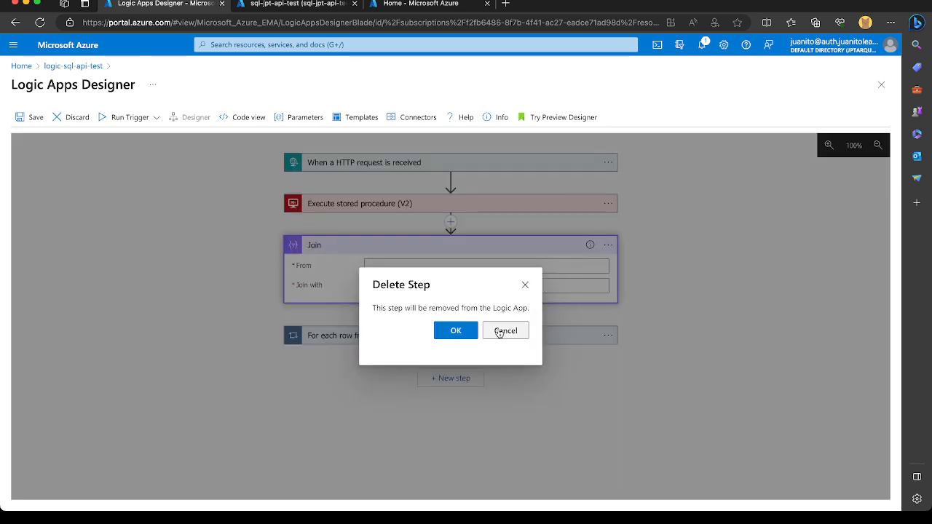
pyautogui.click(458, 332)
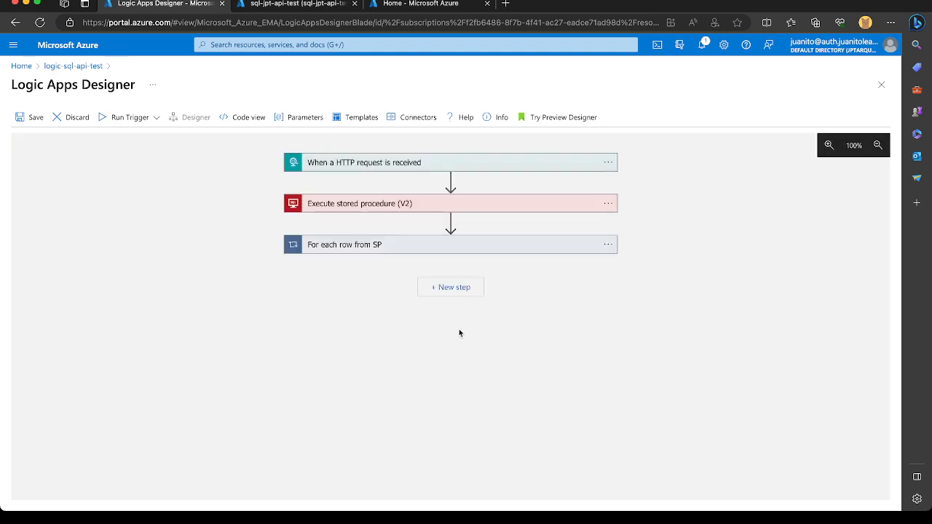
# Move the Response action out of the For each row from SP loop to below it, and delete the loop.
pyautogui.click(550, 248)
pyautogui.moveTo(419, 354); pyautogui.dragTo(432, 432)
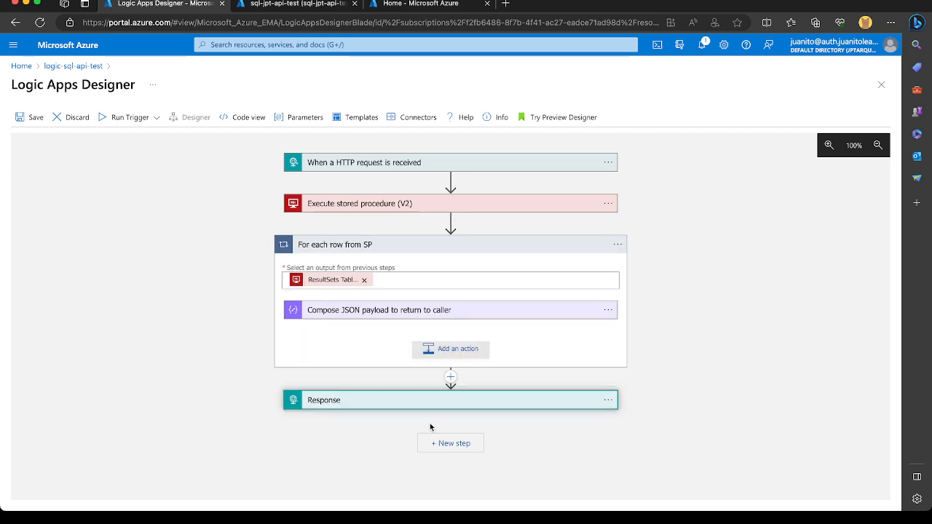
pyautogui.click(618, 245)
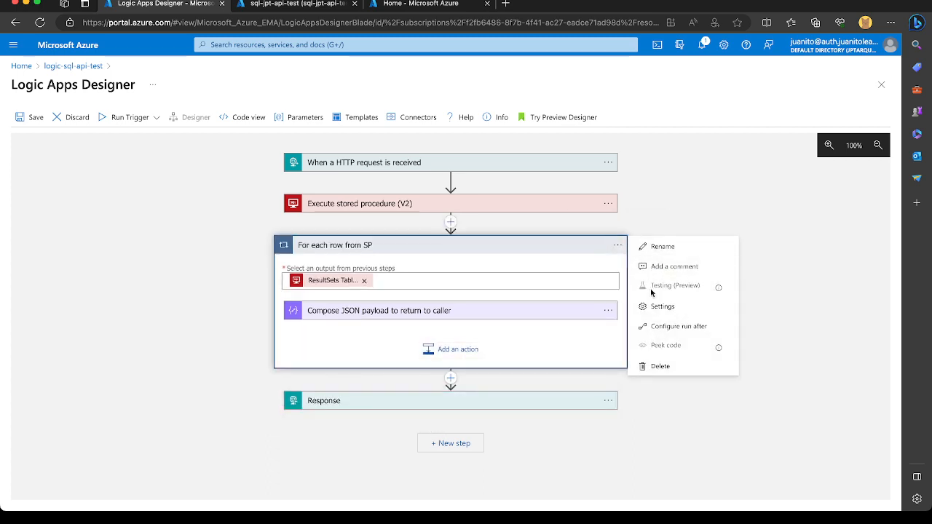
pyautogui.click(659, 367)
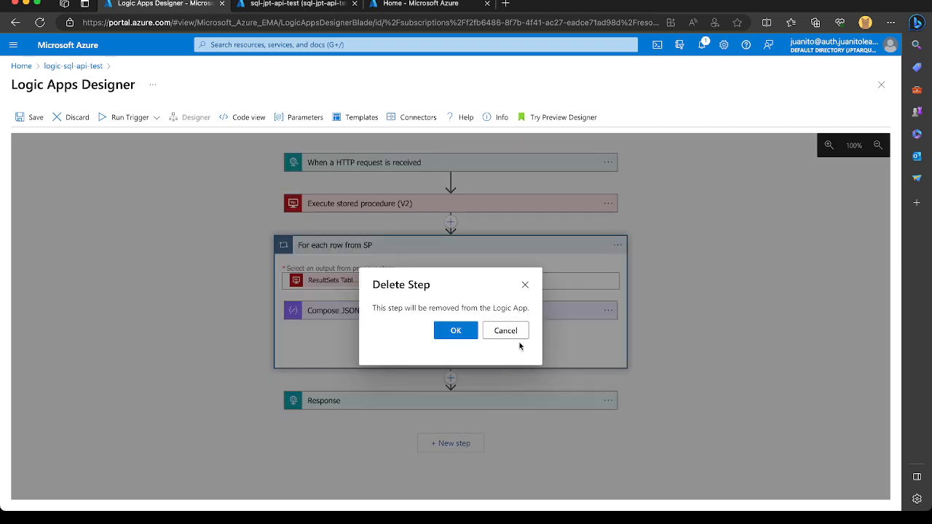
pyautogui.click(455, 329)
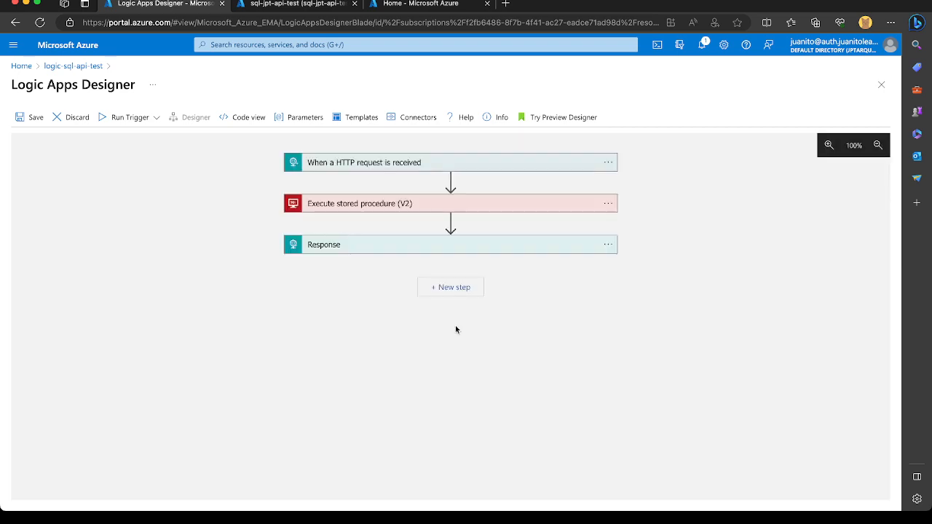
# Set the Response action's Body to the ResultSets Table1 output of the stored procedure and save the logic app.
pyautogui.click(442, 248)
pyautogui.click(410, 315)
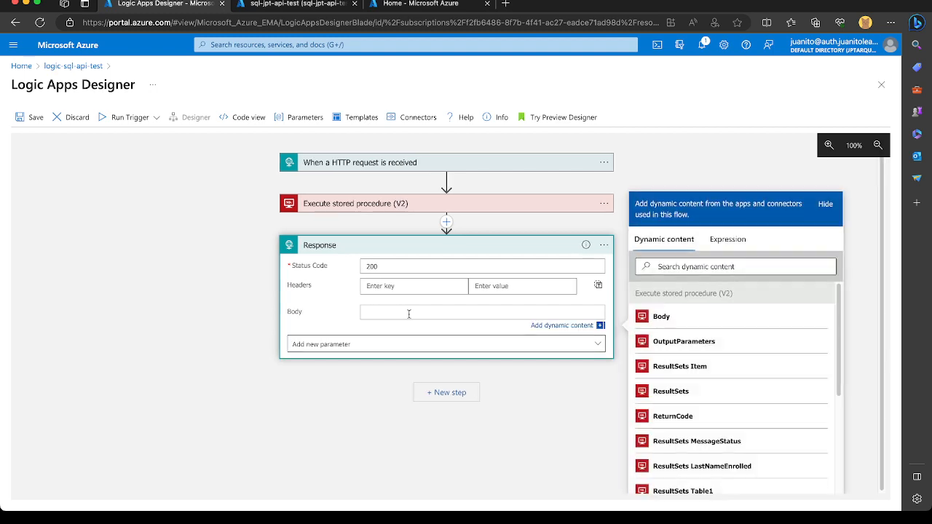
pyautogui.scroll(-1, 707, 366)
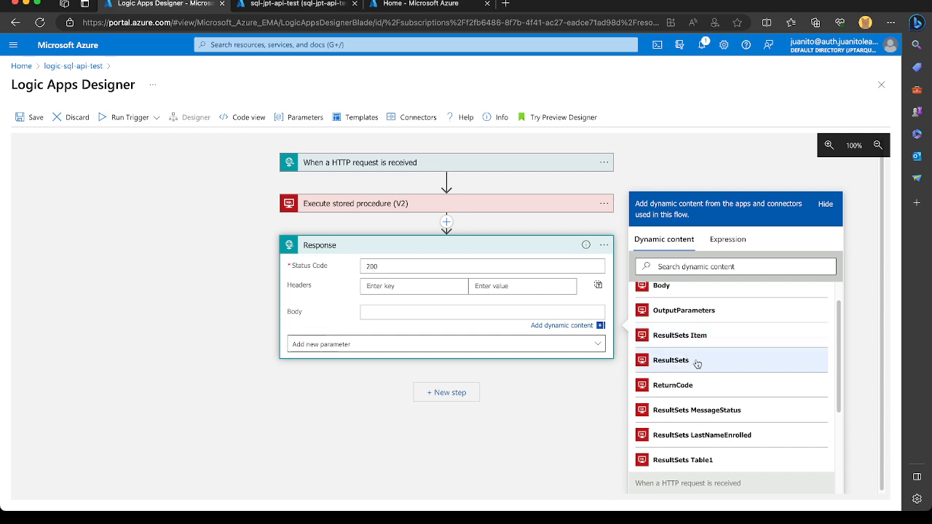
pyautogui.click(683, 470)
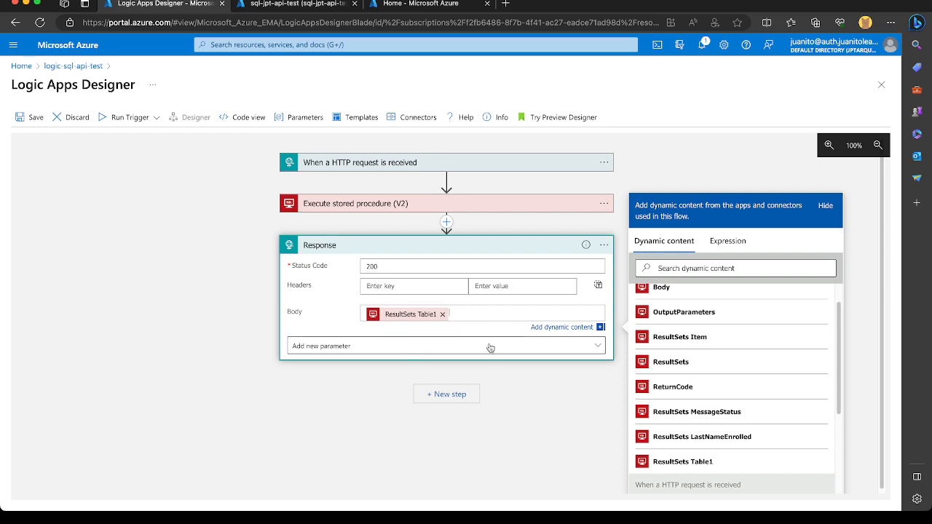
pyautogui.click(30, 117)
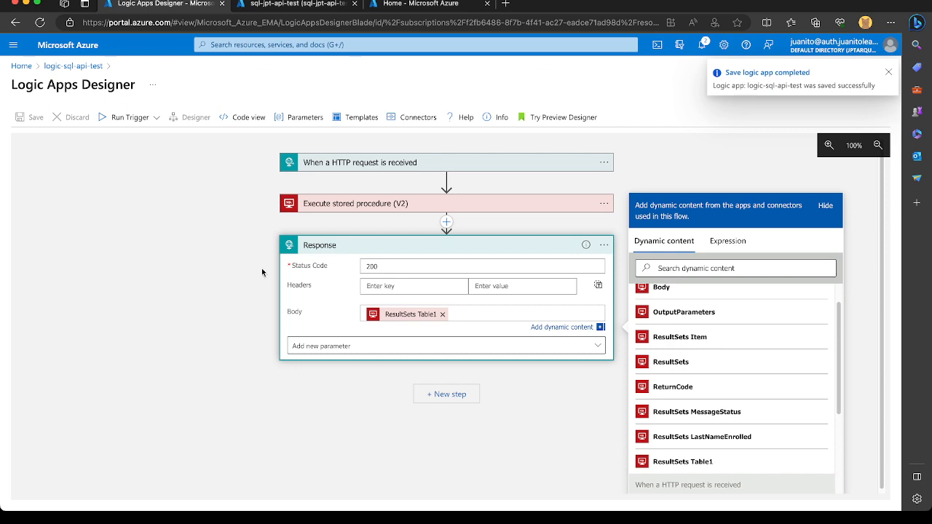
# Start a run with payload and copy the FirstName and LastName properties from the HTTP trigger's schema into a JSON object as the request body.
pyautogui.click(155, 119)
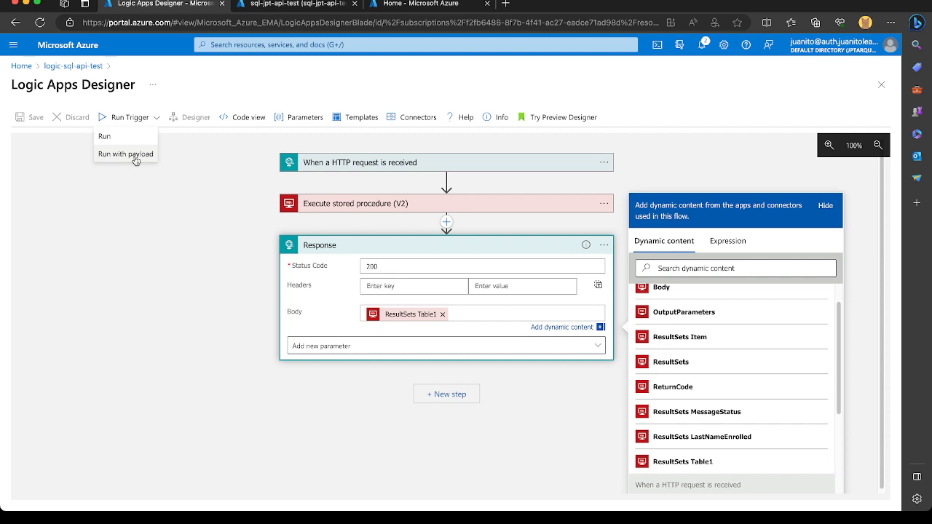
pyautogui.click(141, 155)
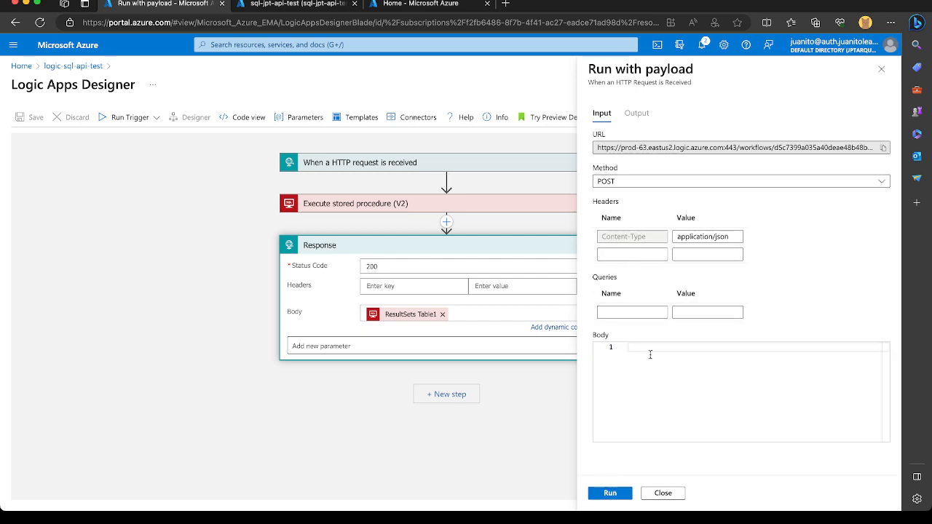
pyautogui.click(387, 163)
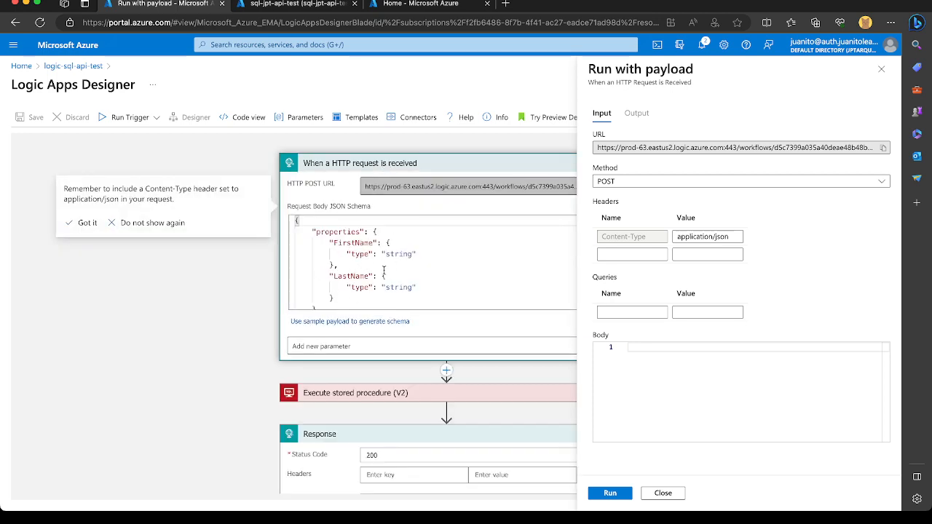
pyautogui.click(328, 244)
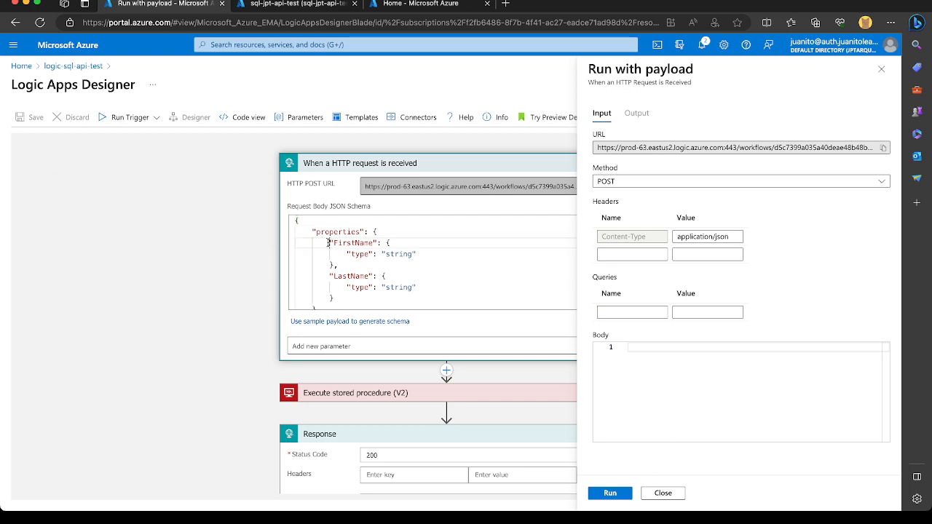
pyautogui.moveTo(328, 242); pyautogui.dragTo(353, 296)
pyautogui.hotkey('ctrl', 'c')
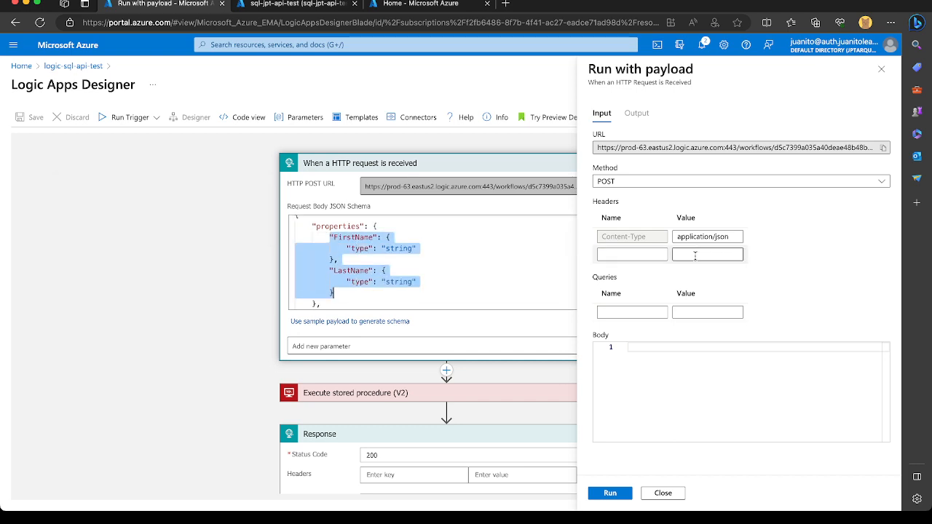
pyautogui.click(665, 374)
pyautogui.write('{')
pyautogui.press('Return')
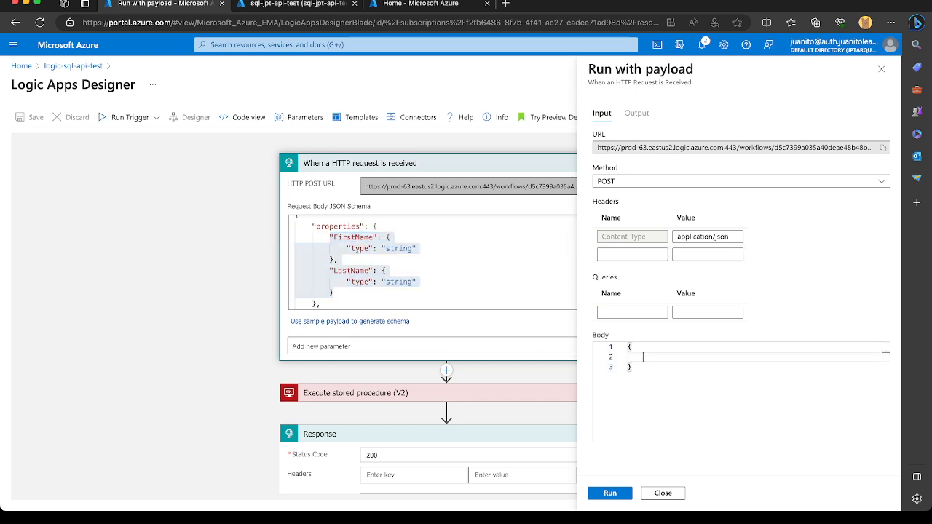
pyautogui.hotkey('ctrl', 'v')
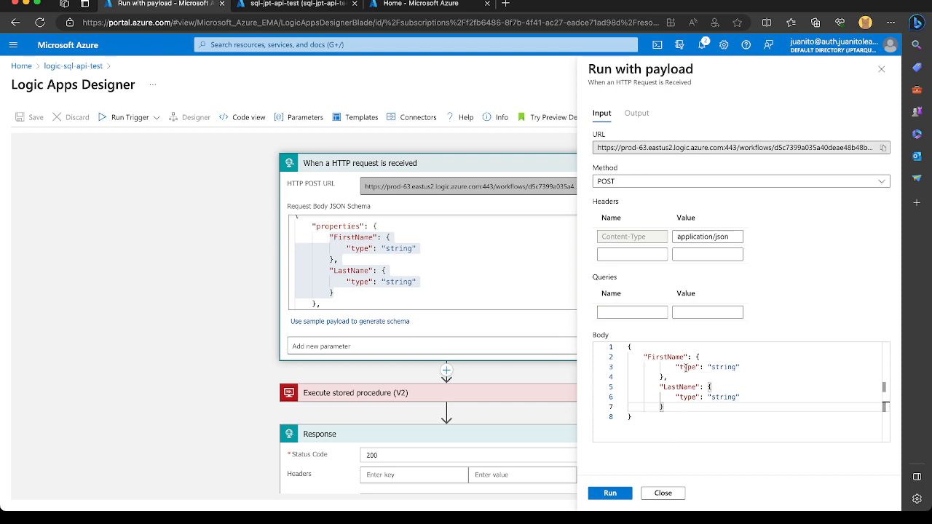
# Replace the FirstName and LastName objects in the payload with a sample student's first and last name, and run the trigger with it.
pyautogui.moveTo(677, 367); pyautogui.dragTo(755, 366)
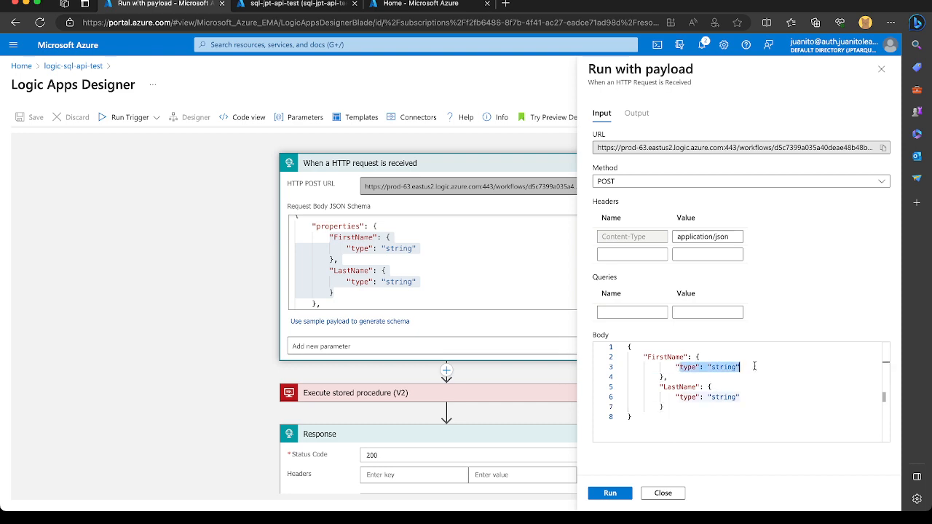
pyautogui.moveTo(667, 377); pyautogui.dragTo(691, 357)
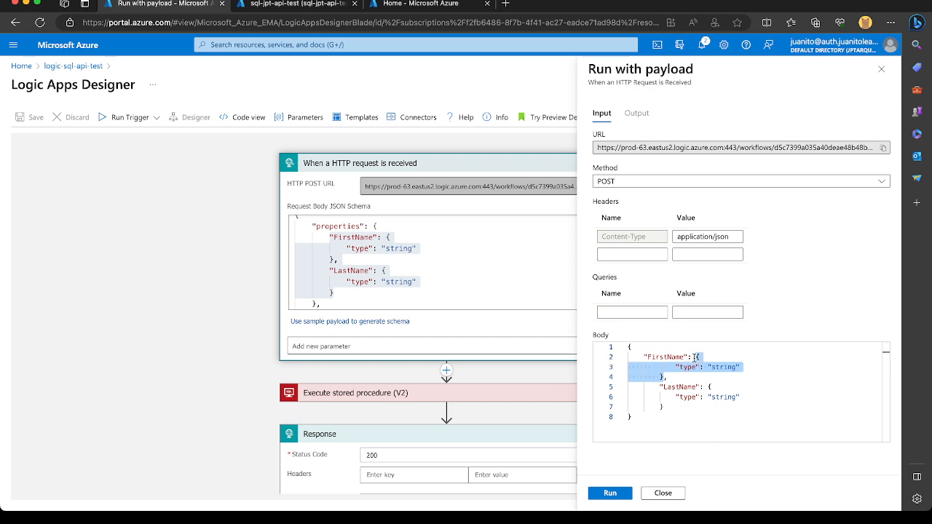
pyautogui.write('"')
pyautogui.press('BackSpace')
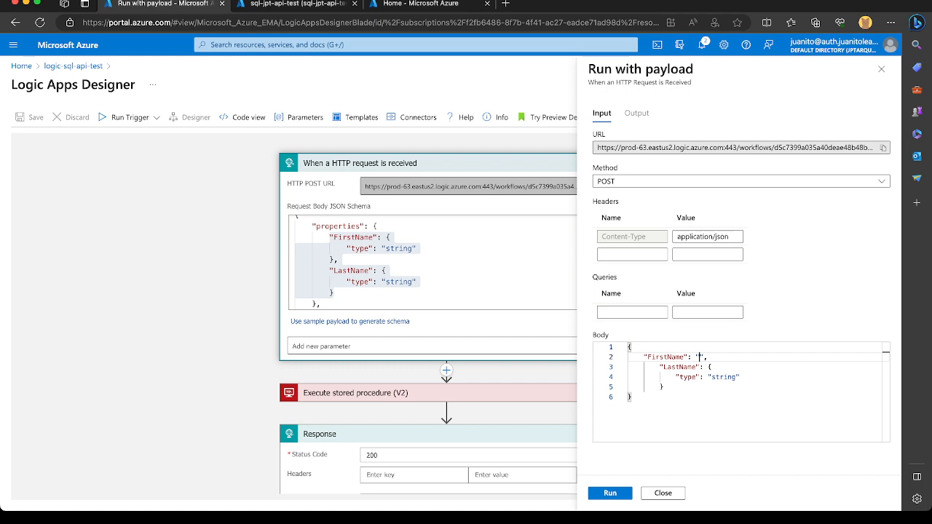
pyautogui.write('John')
pyautogui.moveTo(663, 388); pyautogui.dragTo(708, 369)
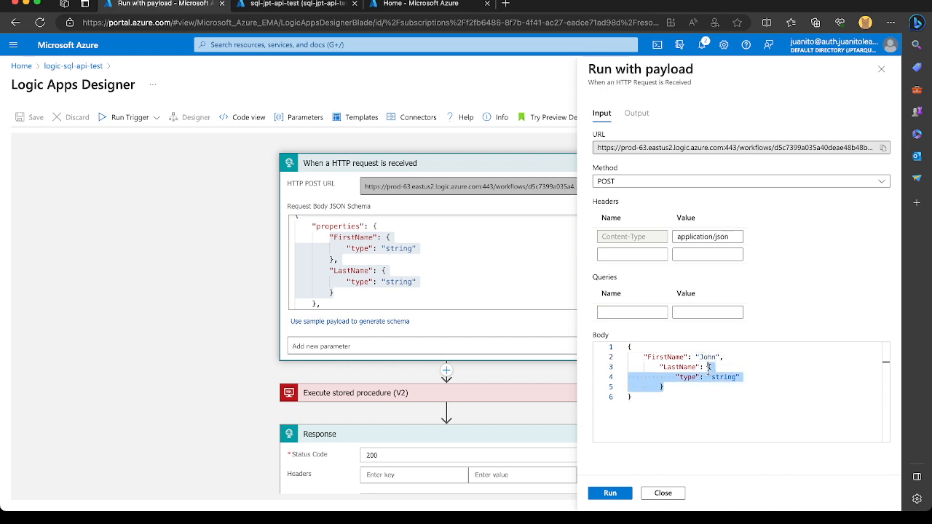
pyautogui.write('"')
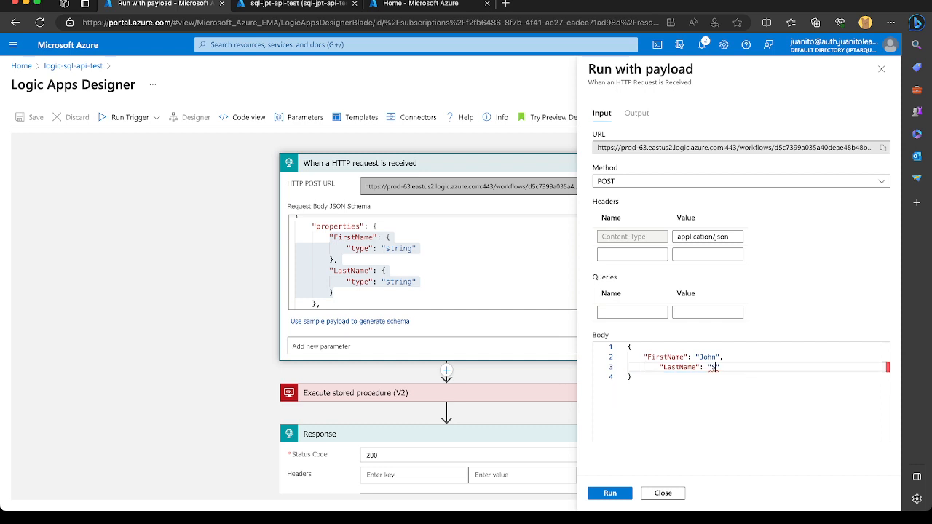
pyautogui.write('Smith')
pyautogui.click(609, 495)
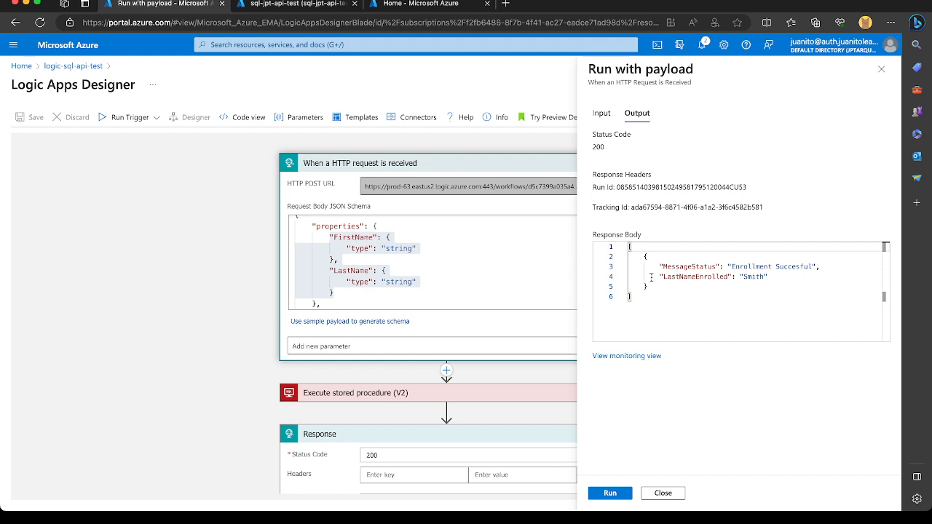
pyautogui.click(661, 496)
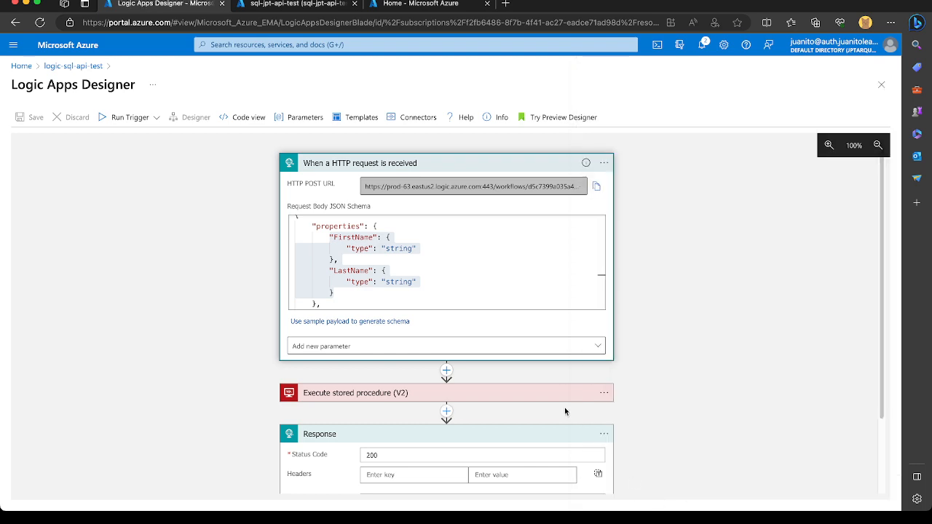
# Insert a Compose data operation between Execute stored procedure (V2) and Response.
pyautogui.click(446, 412)
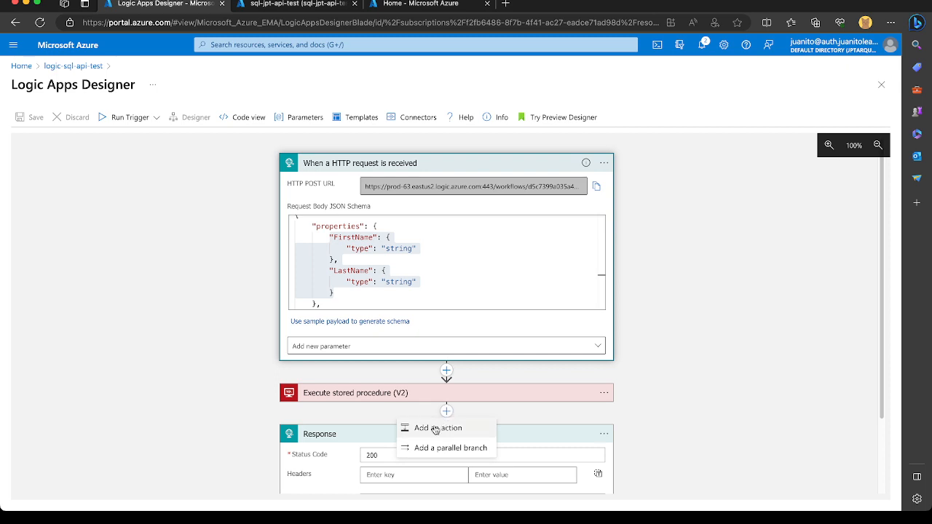
pyautogui.click(436, 427)
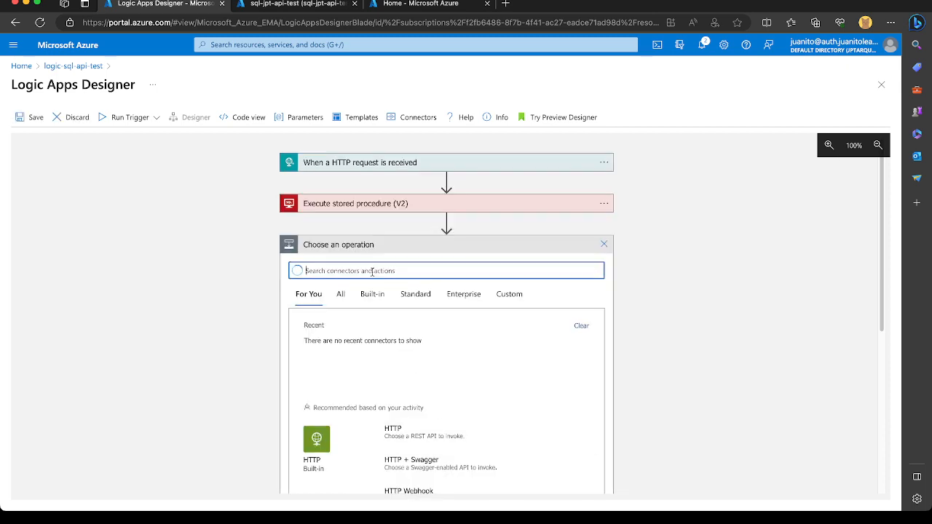
pyautogui.write('compo')
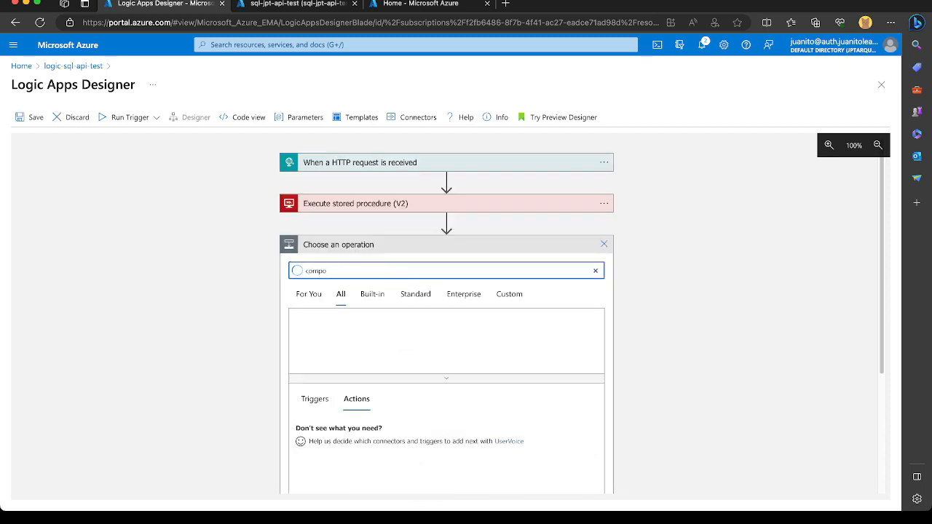
pyautogui.write('se')
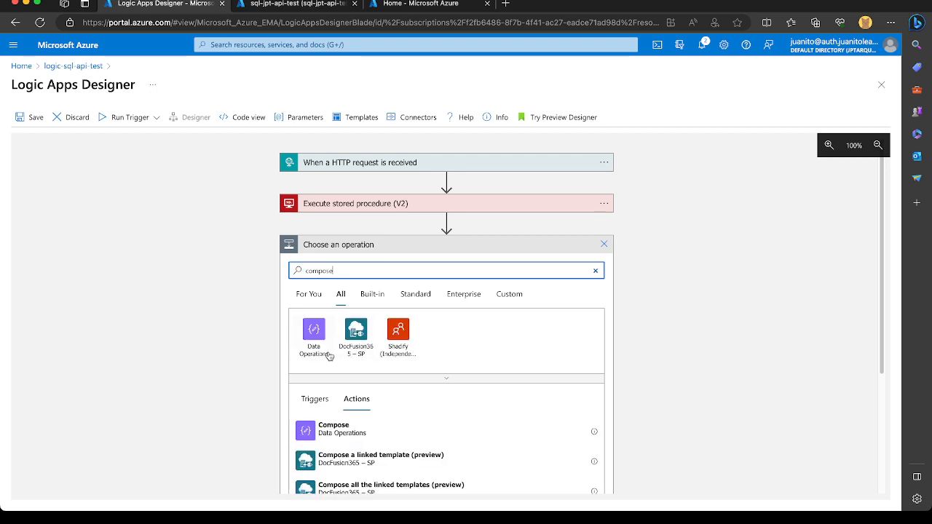
pyautogui.click(334, 430)
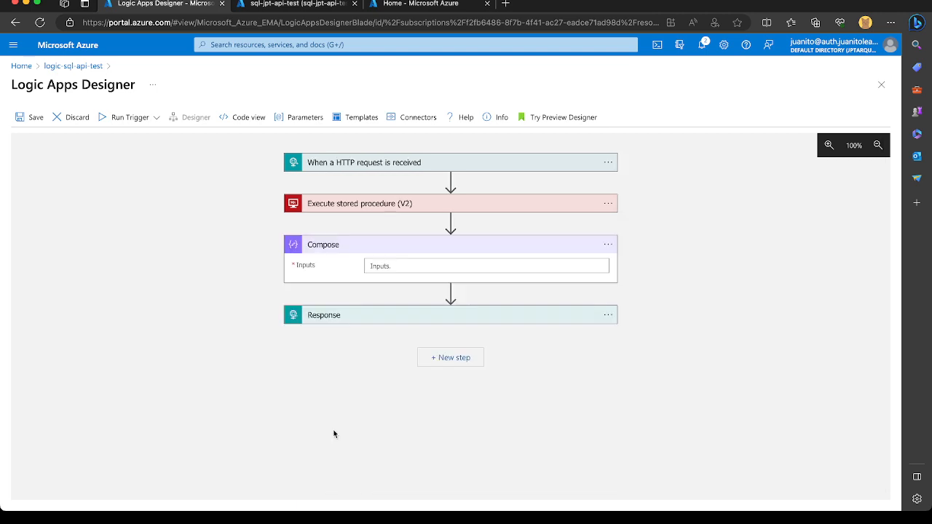
# Set the Compose action's Inputs to a JSON object whose "Items" key holds the ResultSets Table1 output.
pyautogui.click(398, 265)
pyautogui.write('{')
pyautogui.press('Return')
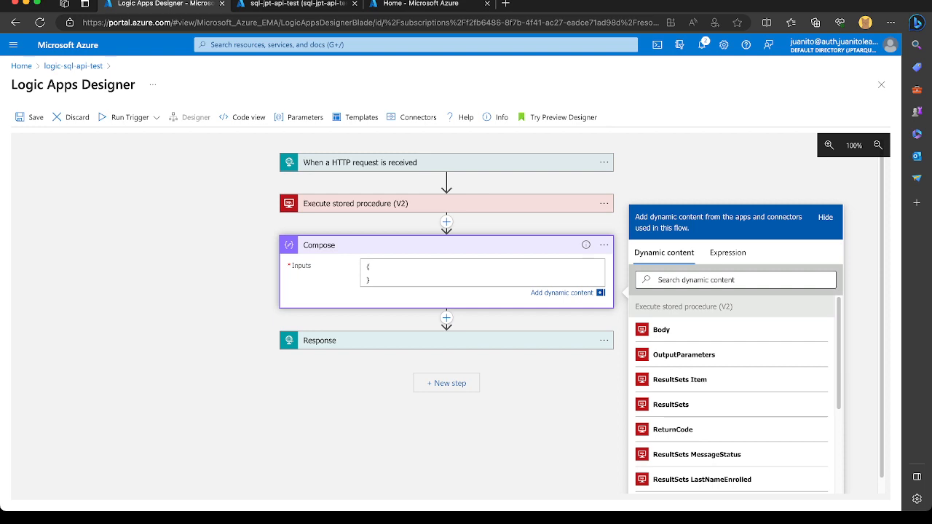
pyautogui.press('Return')
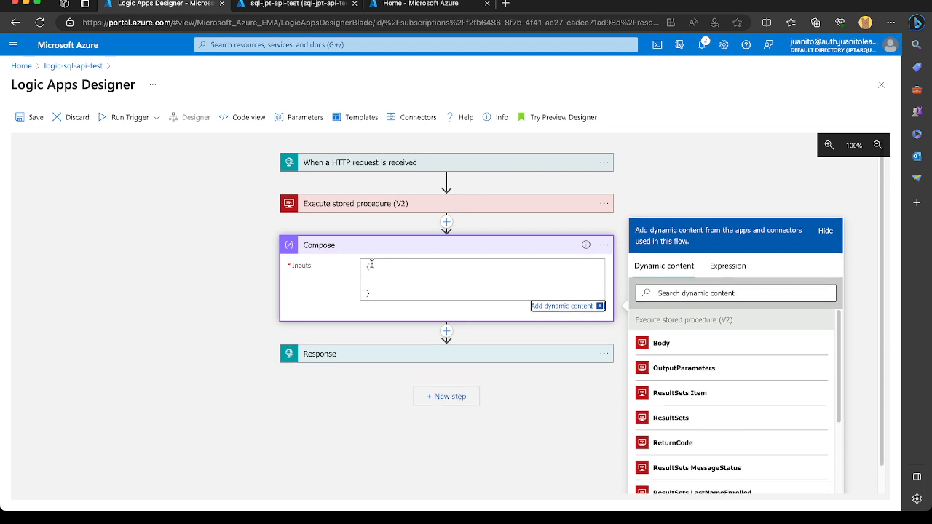
pyautogui.click(400, 283)
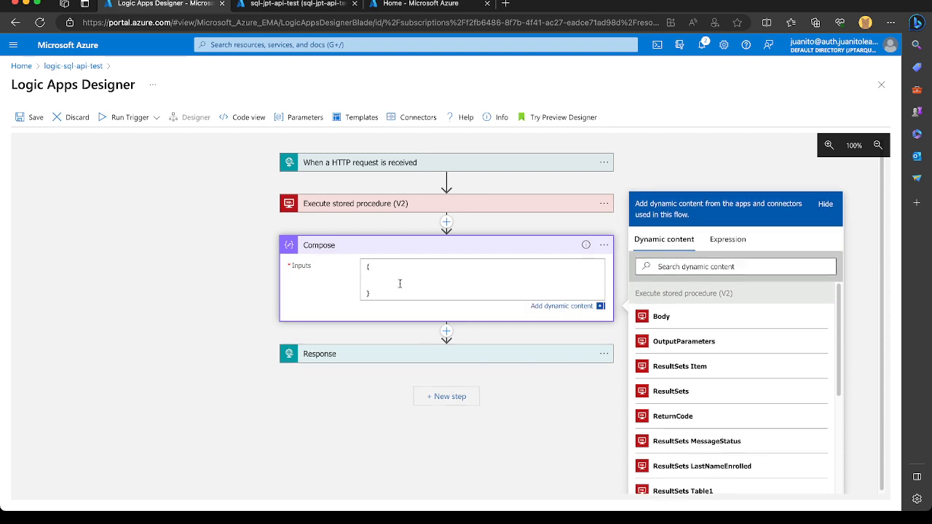
pyautogui.write('"Items":')
pyautogui.scroll(-2, 712, 448)
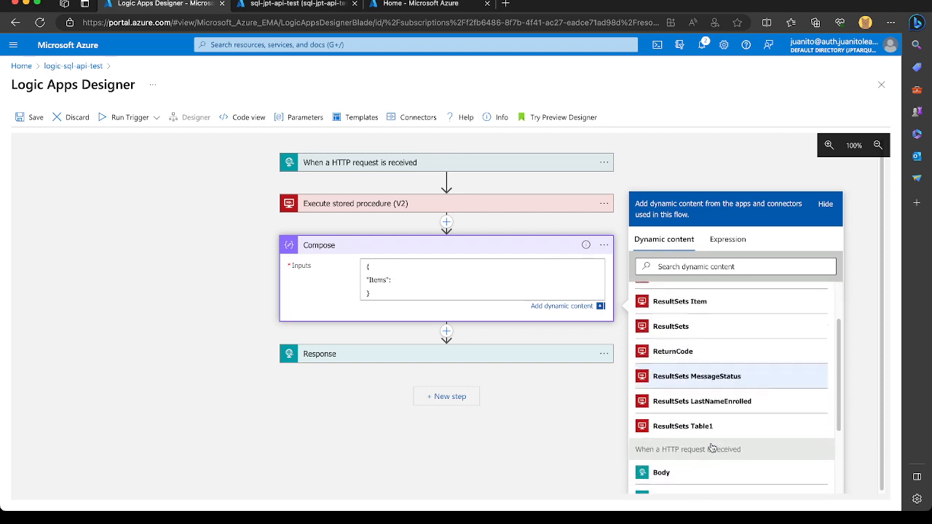
pyautogui.click(691, 429)
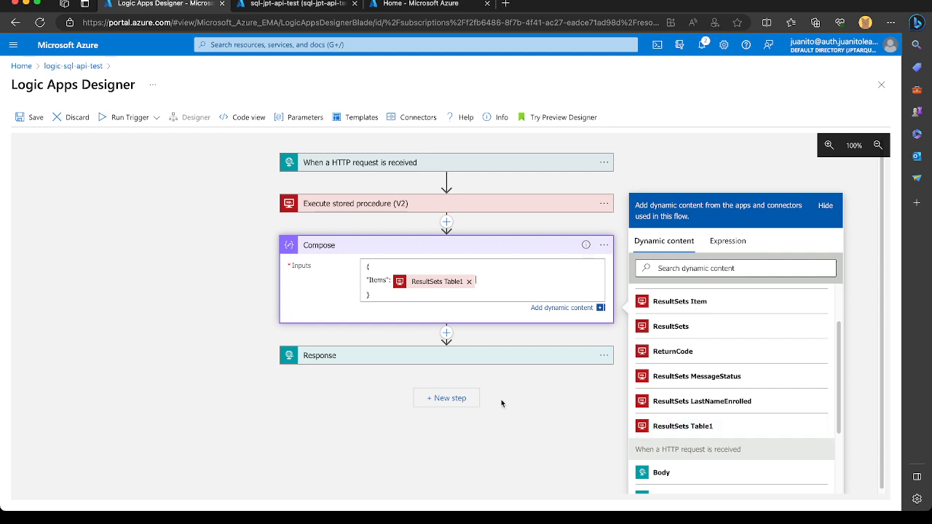
# Rename the Compose action to "Compose Response Object".
pyautogui.click(334, 245)
pyautogui.click(518, 252)
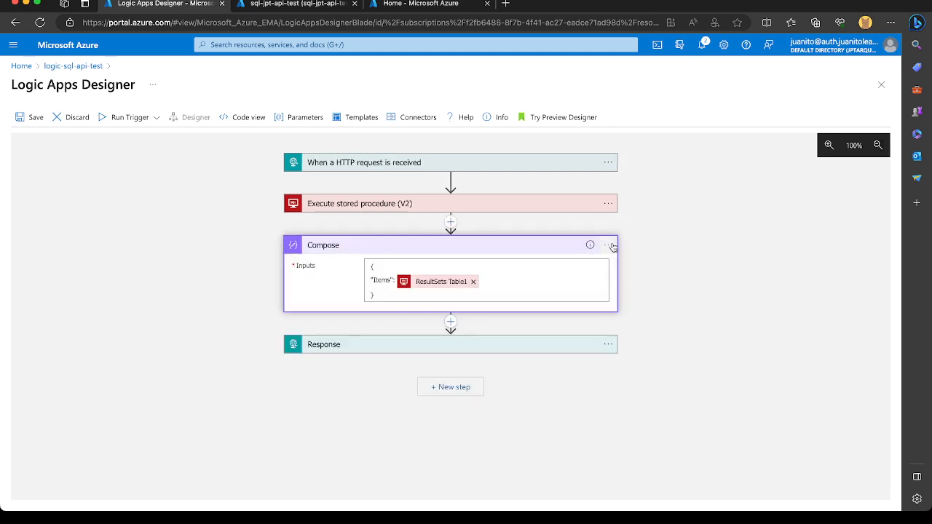
pyautogui.click(609, 247)
pyautogui.click(632, 247)
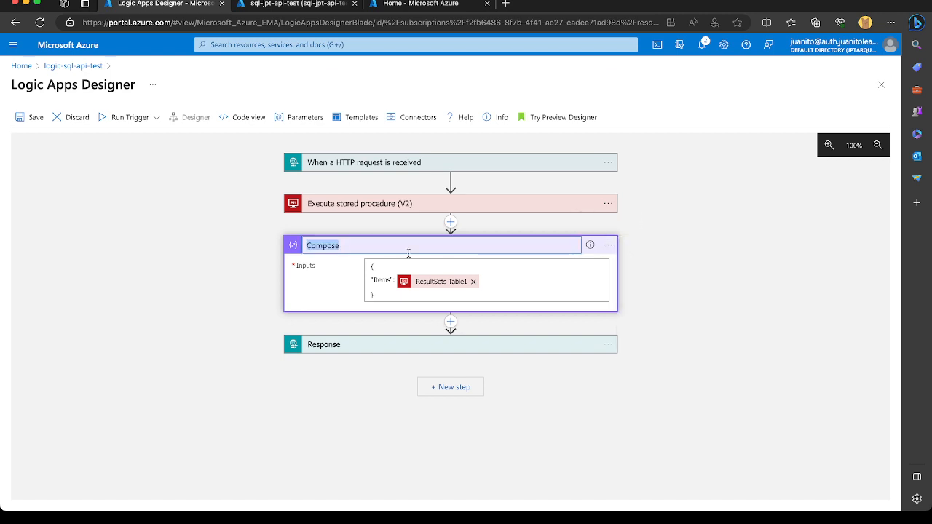
pyautogui.press('Right')
pyautogui.write('R')
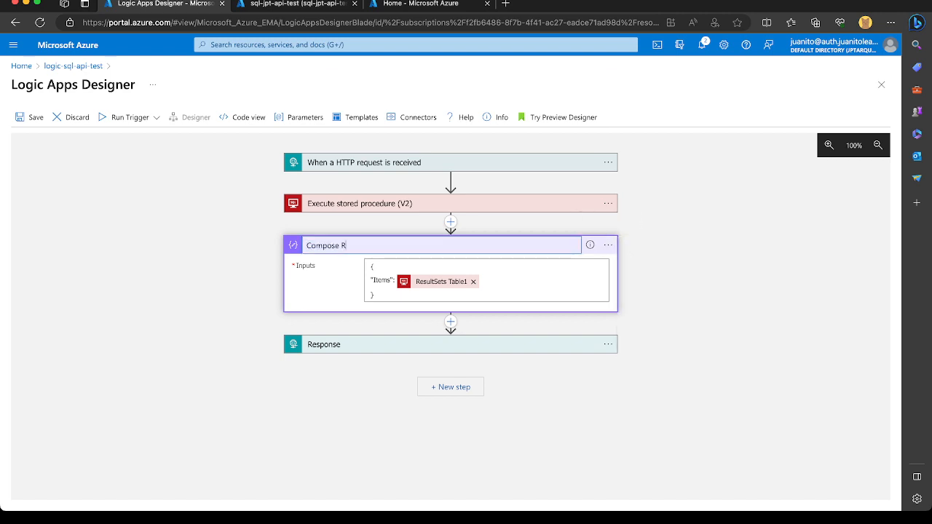
pyautogui.write('esponse Object')
# Set the Response action's Body to the Outputs of Compose Response Object and save the logic app.
pyautogui.click(349, 338)
pyautogui.click(444, 412)
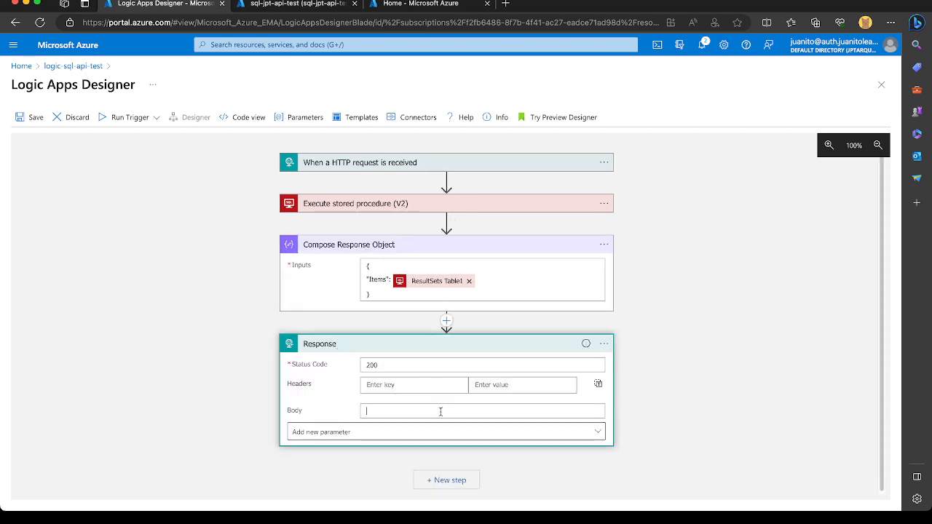
pyautogui.click(663, 318)
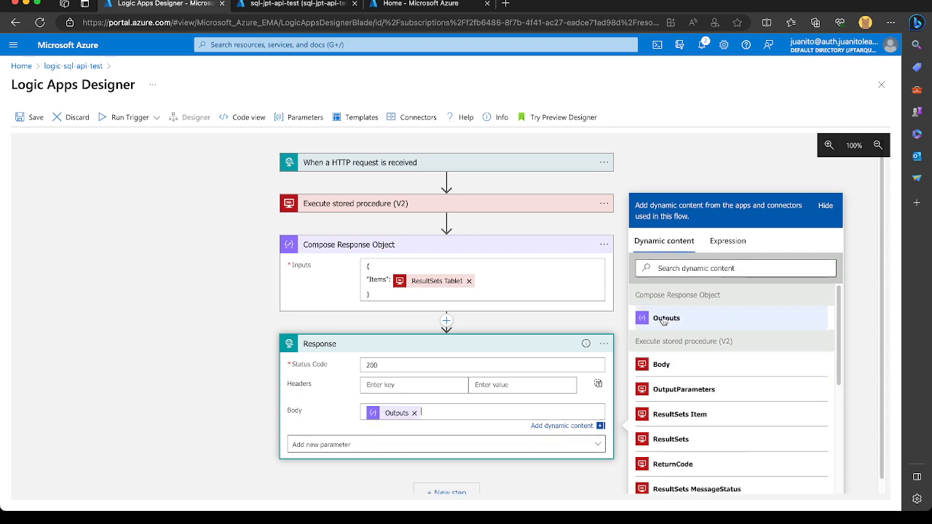
pyautogui.click(31, 118)
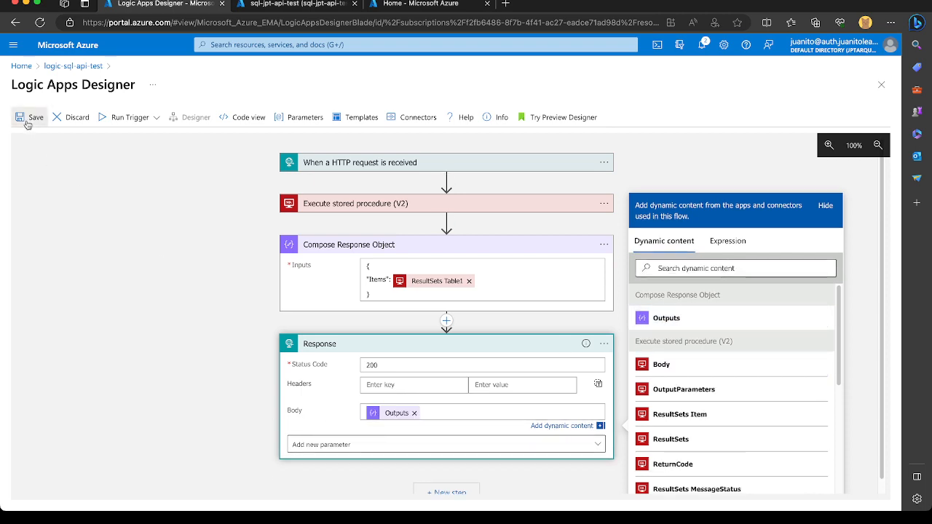
# Start a run with payload and begin a JSON request body with a "FirstName" property holding a sample student's first name.
pyautogui.click(124, 122)
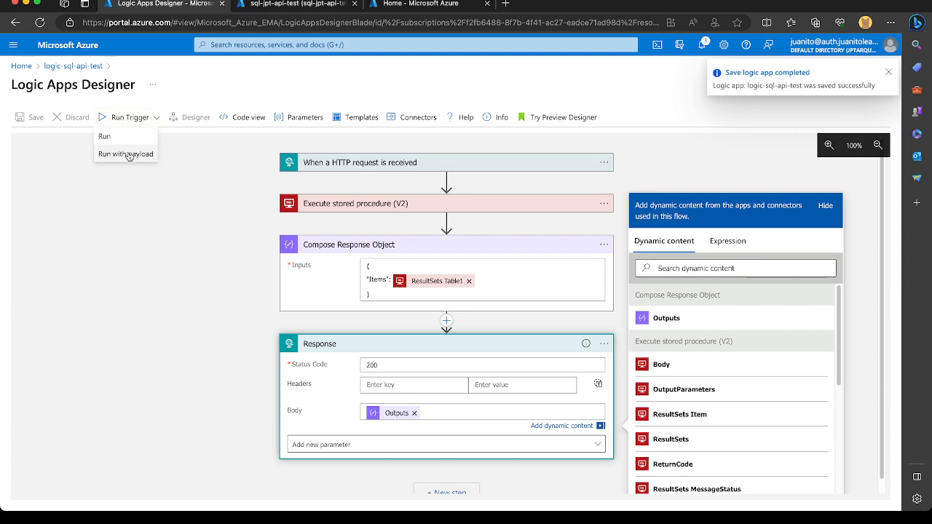
pyautogui.click(128, 154)
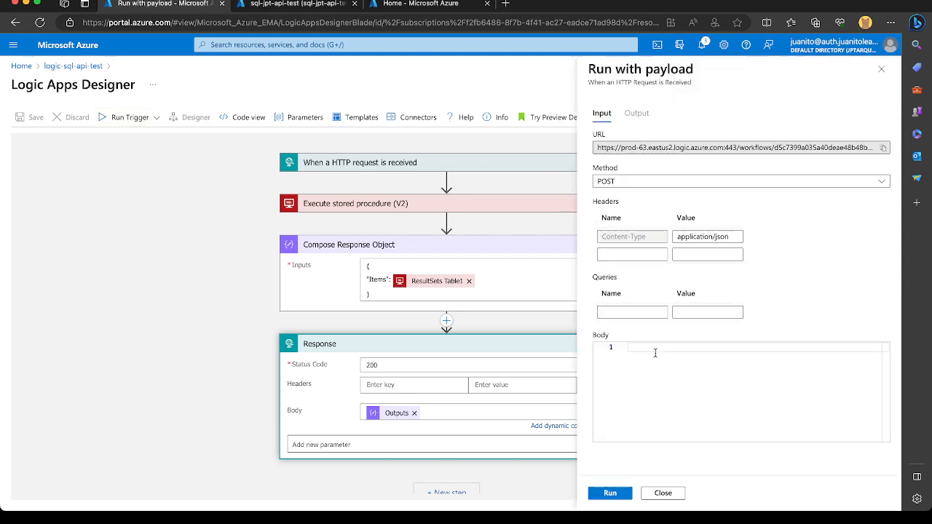
pyautogui.click(653, 357)
pyautogui.write('{')
pyautogui.press('Return')
pyautogui.press('Return')
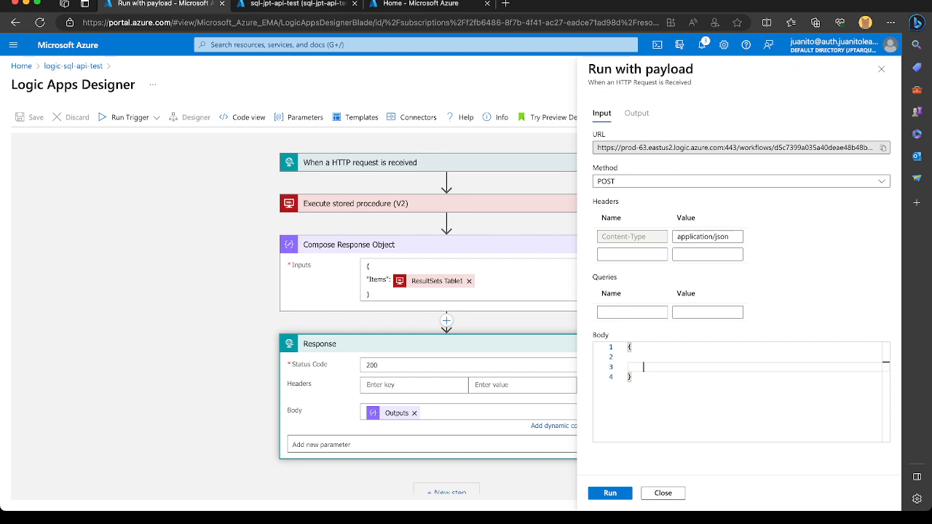
pyautogui.write('"')
pyautogui.write('First')
pyautogui.write('Name')
pyautogui.write(':')
pyautogui.write('" :"Jon')
pyautogui.press('Left')
pyautogui.press('Left')
pyautogui.press('Left')
pyautogui.press('Left')
pyautogui.press('BackSpace')
pyautogui.write(',')
# Duplicate the FirstName line as a "LastName" property with a sample last name, and remove its trailing comma.
pyautogui.moveTo(750, 356); pyautogui.dragTo(751, 363)
pyautogui.hotkey('ctrl', 'c')
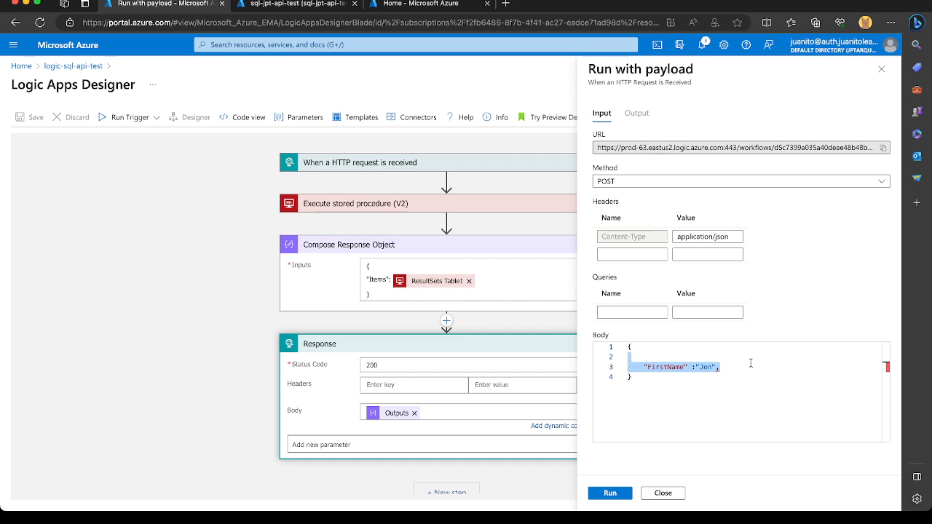
pyautogui.press('Right')
pyautogui.hotkey('ctrl', 'v')
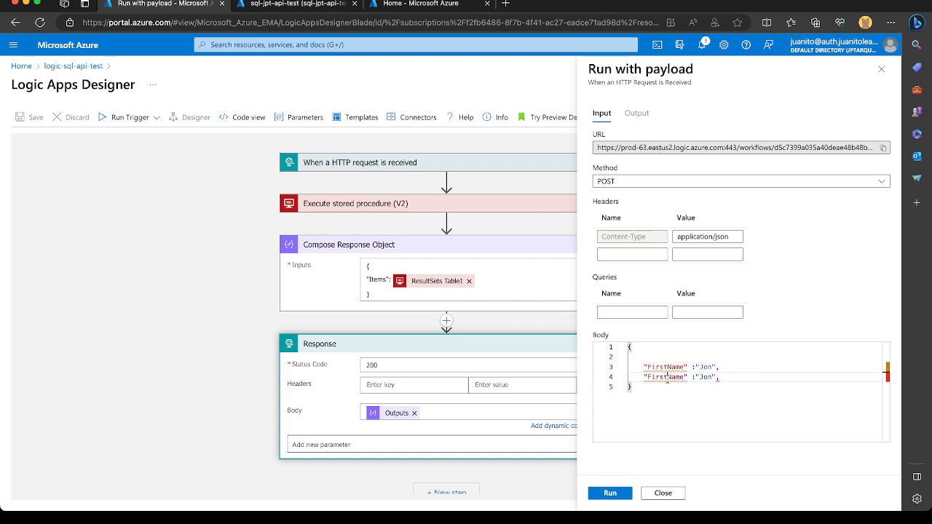
pyautogui.moveTo(668, 379); pyautogui.dragTo(648, 379)
pyautogui.write('Last')
pyautogui.doubleClick(701, 377)
pyautogui.write('Baptist')
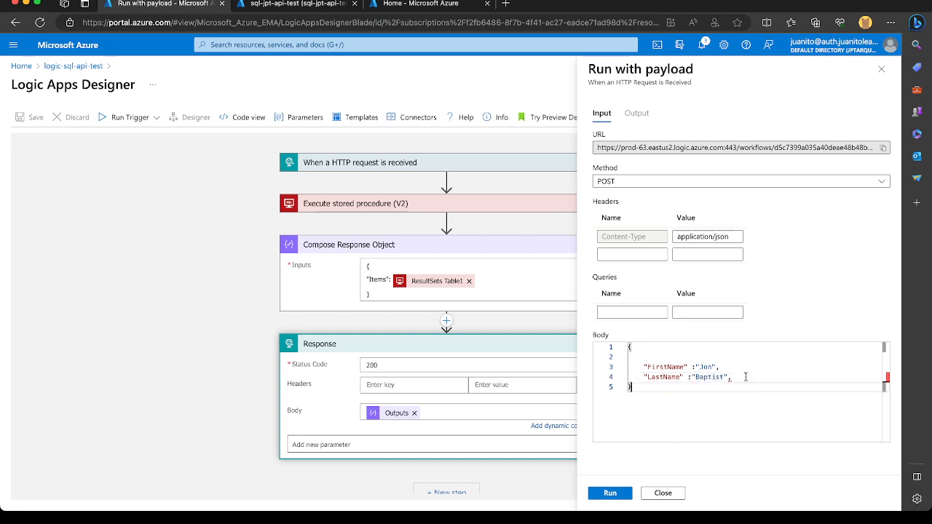
pyautogui.press('BackSpace')
# Run the trigger with the completed payload and inspect the Items array in the response body.
pyautogui.hotkey('ctrl', 'a')
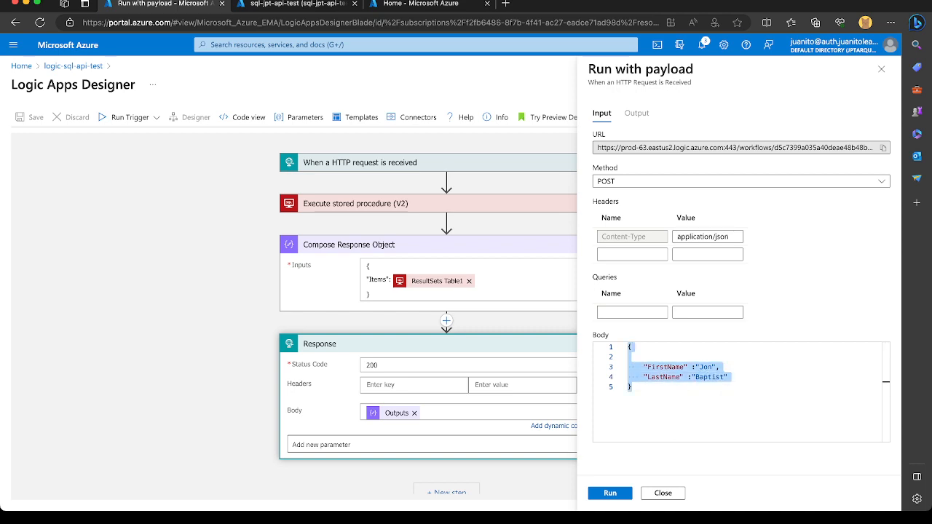
pyautogui.press('super+Tab')
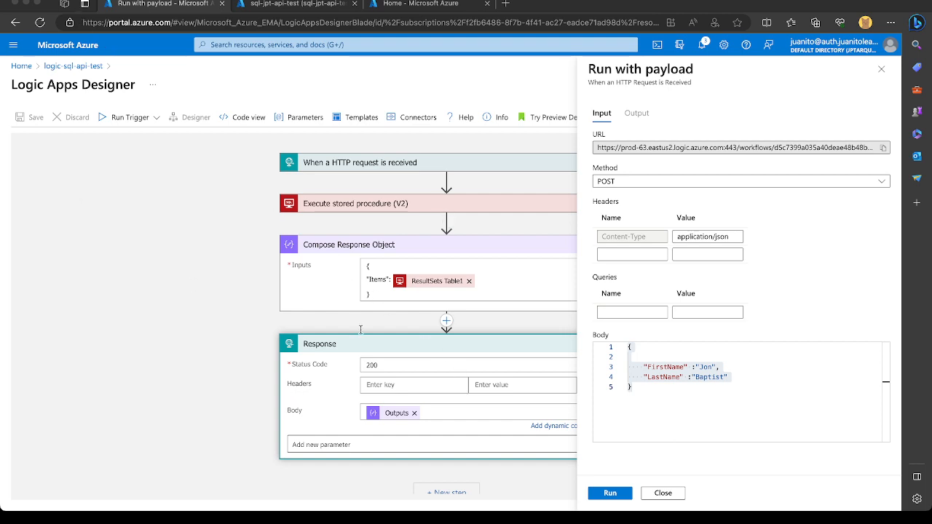
pyautogui.hotkey('ctrl', 'a')
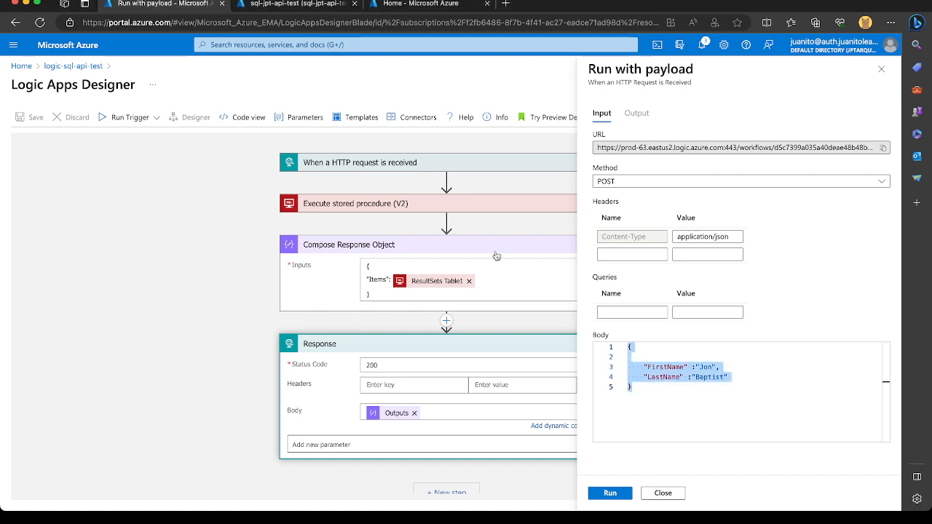
pyautogui.click(692, 423)
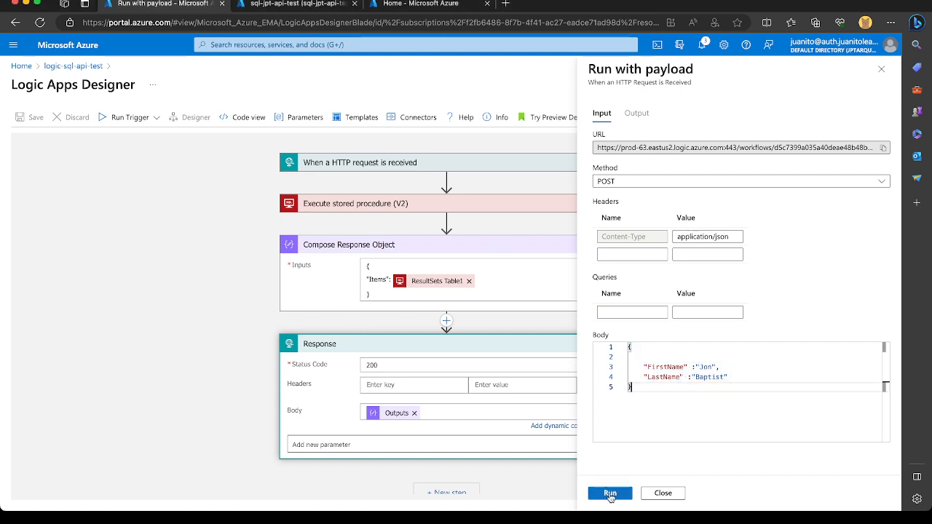
pyautogui.click(611, 495)
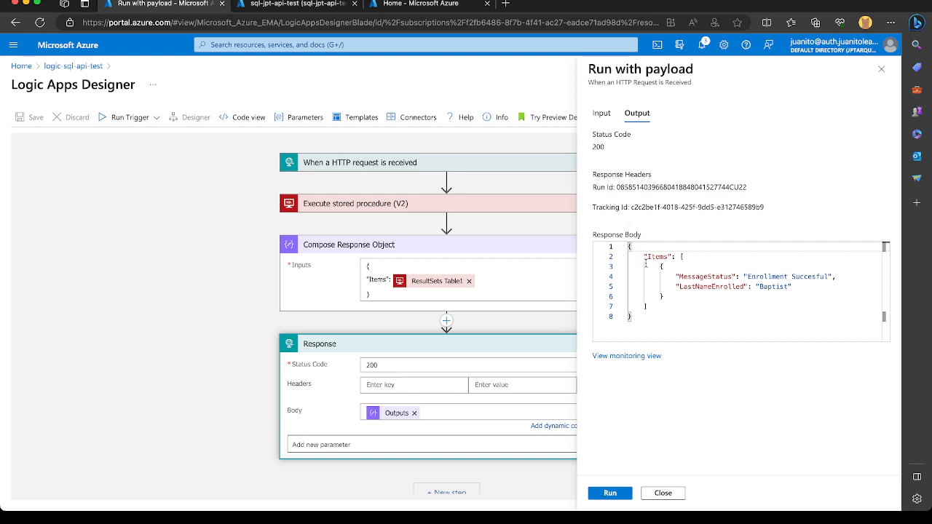
pyautogui.click(696, 277)
pyautogui.click(660, 257)
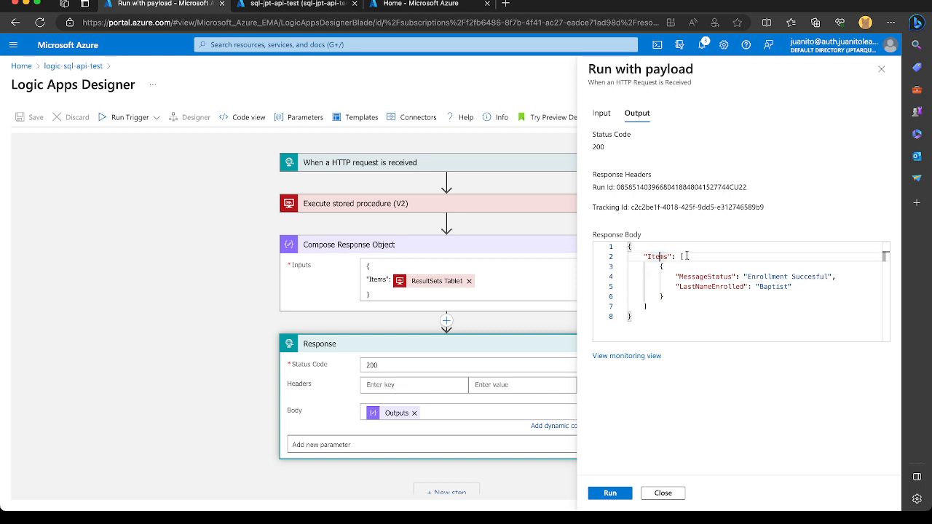
pyautogui.click(685, 278)
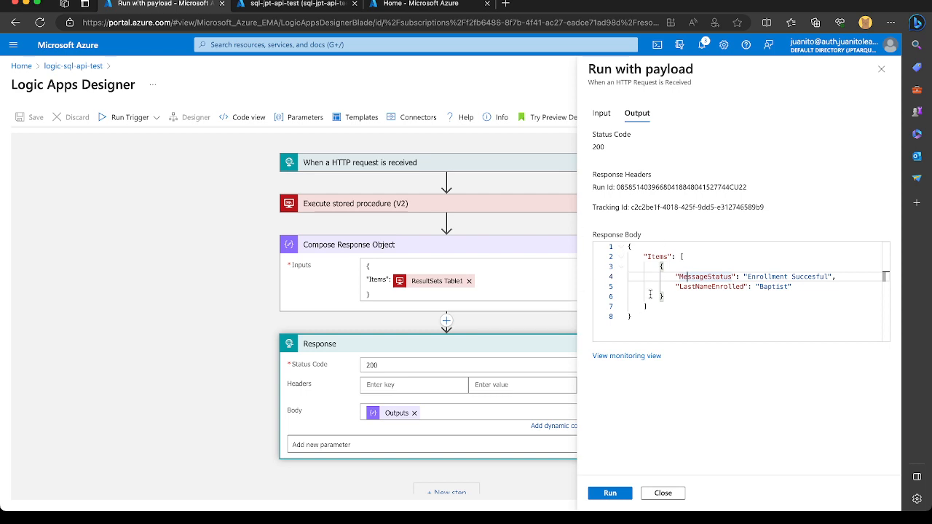
# Search the web in a new browser tab for "google resource api guide" and open Google Cloud's Resource-oriented design page.
pyautogui.click(505, 5)
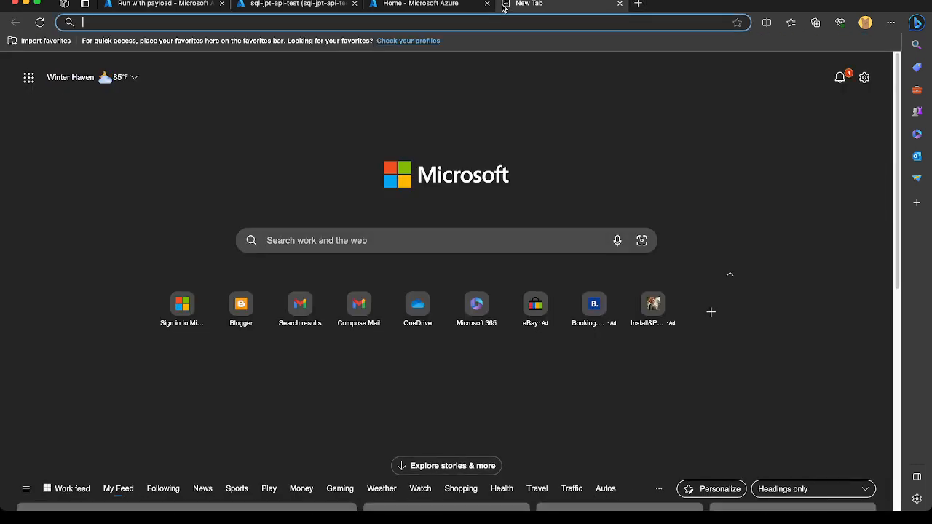
pyautogui.write('goo')
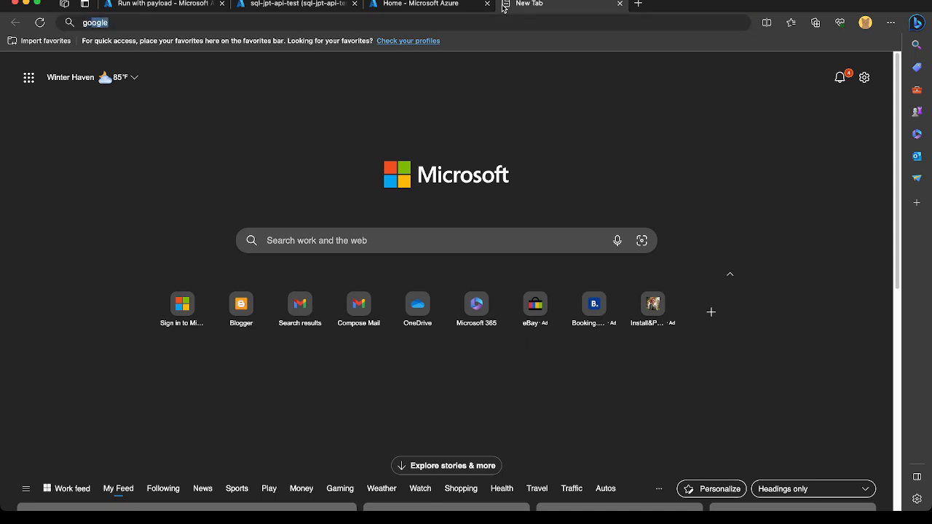
pyautogui.write('gle resource api guide')
pyautogui.press('Return')
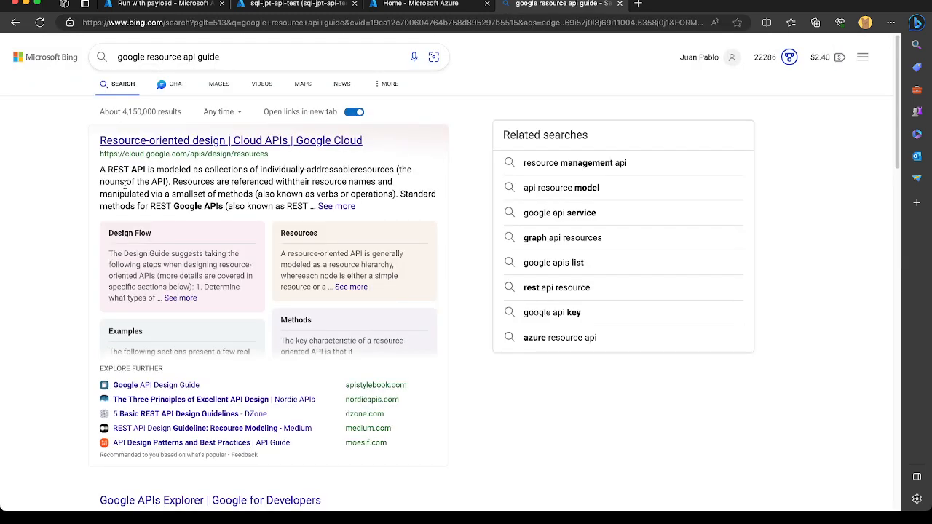
pyautogui.click(215, 145)
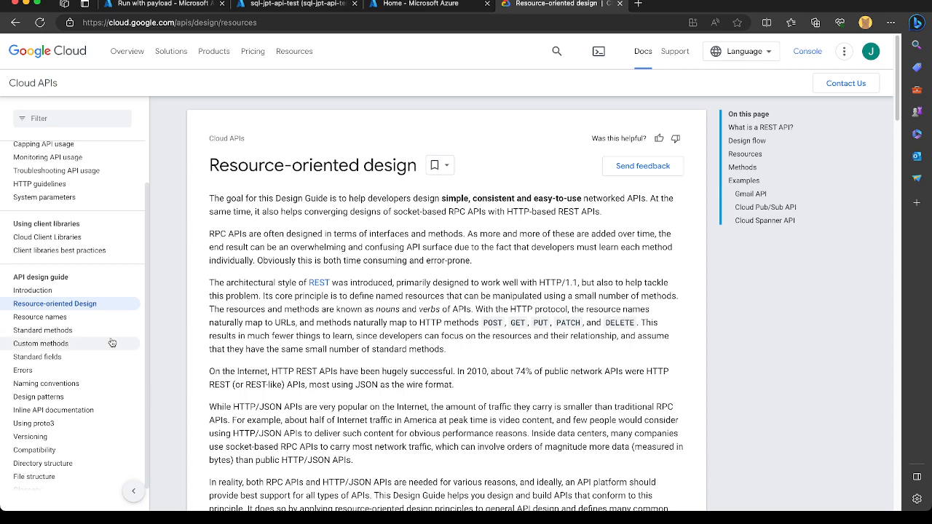
# Browse the API design guide's Naming conventions page, including its Wrappers section, and the Common design patterns page.
pyautogui.click(51, 384)
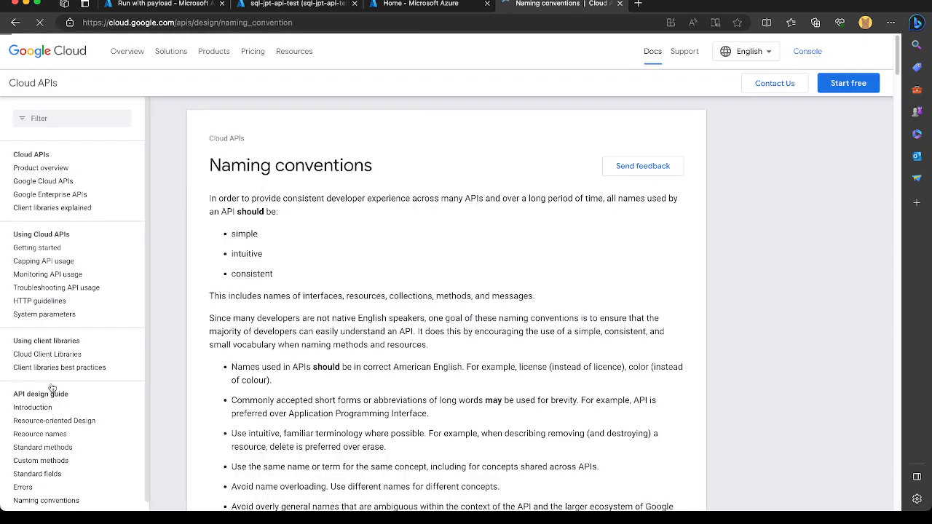
pyautogui.scroll(-3, 274, 333)
pyautogui.scroll(-3, 274, 332)
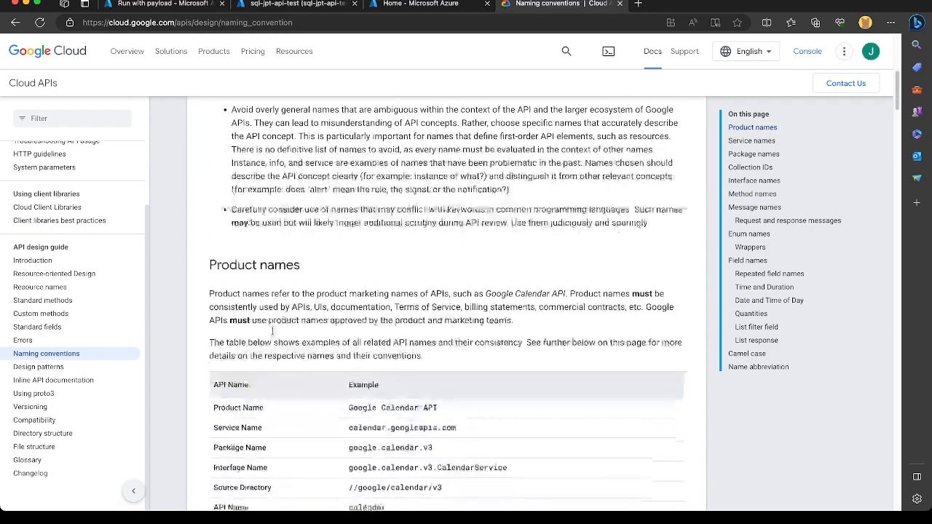
pyautogui.click(751, 248)
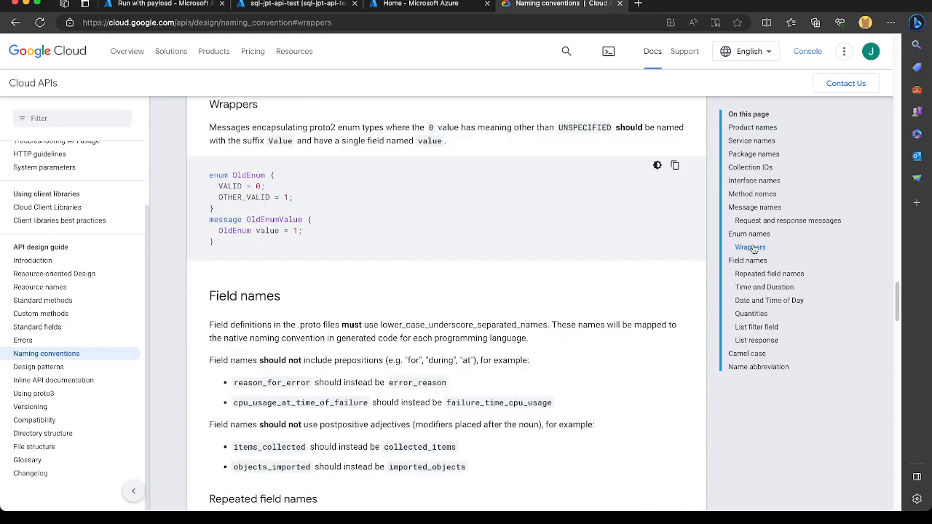
pyautogui.click(84, 372)
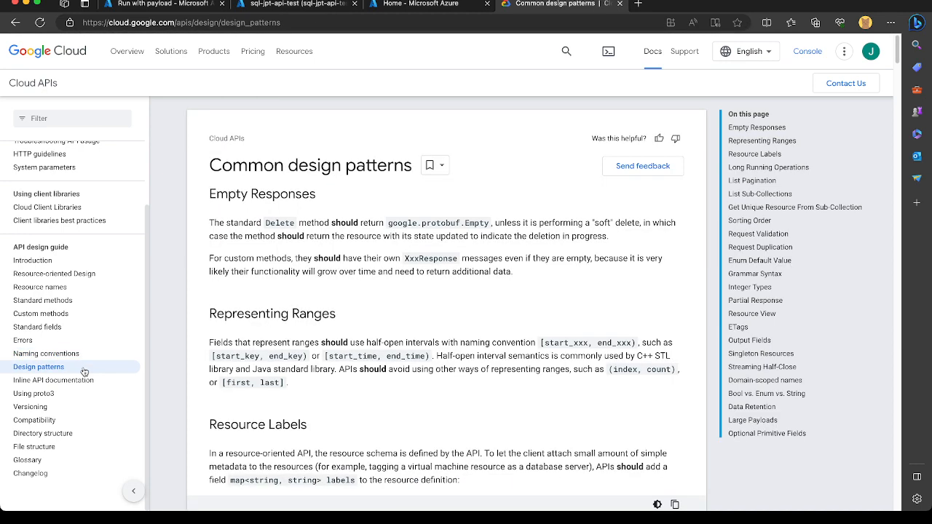
pyautogui.scroll(-2, 257, 358)
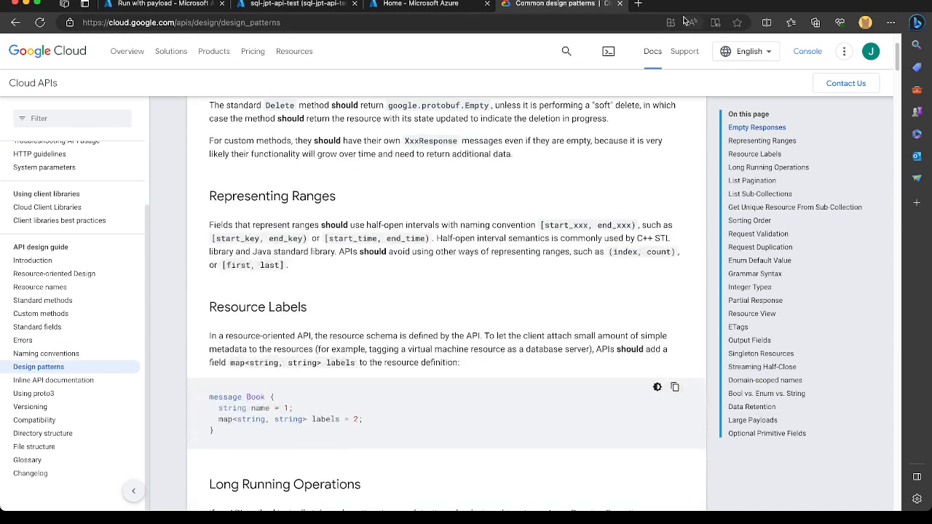
# Search for "microsoft api design guidelines" in a new browser tab and open Microsoft's ConsiderationsForServiceDesign.md on GitHub.
pyautogui.click(638, 3)
pyautogui.write('micro')
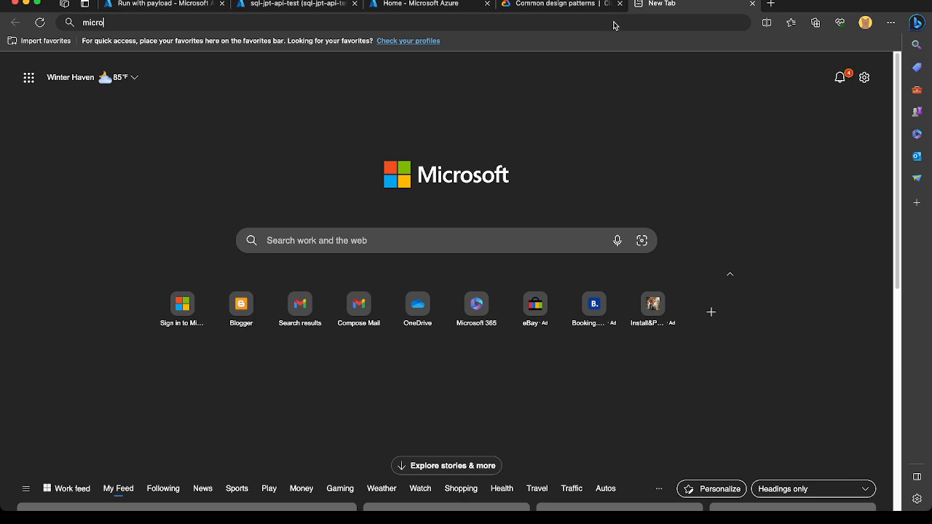
pyautogui.write('soft api design guidelines')
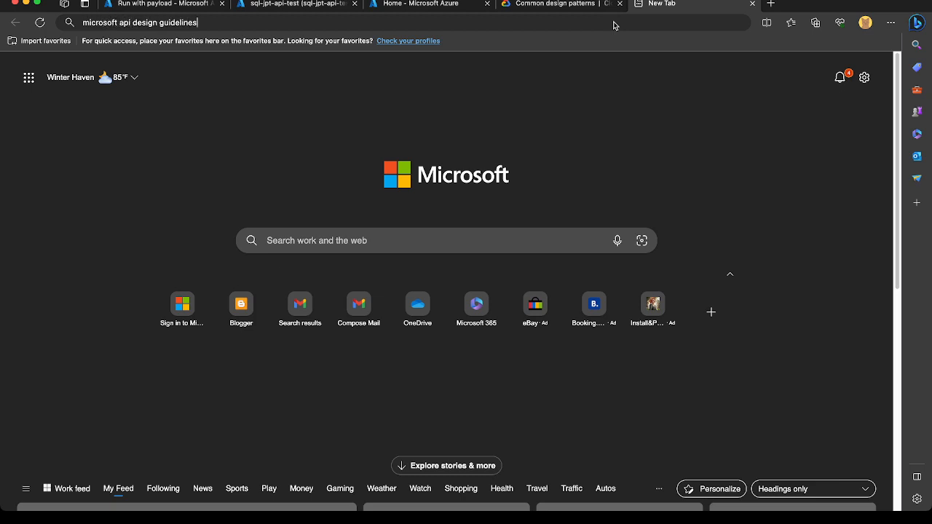
pyautogui.press('Return')
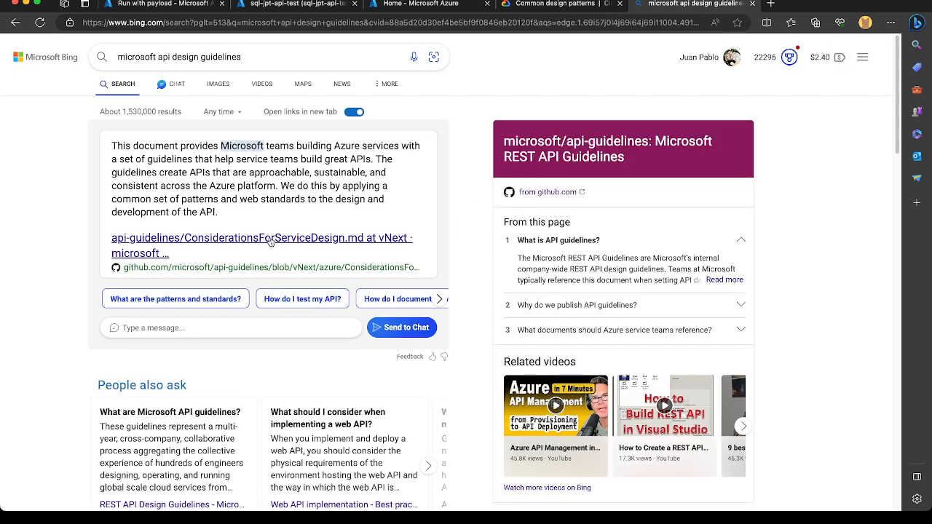
pyautogui.scroll(-5, 270, 241)
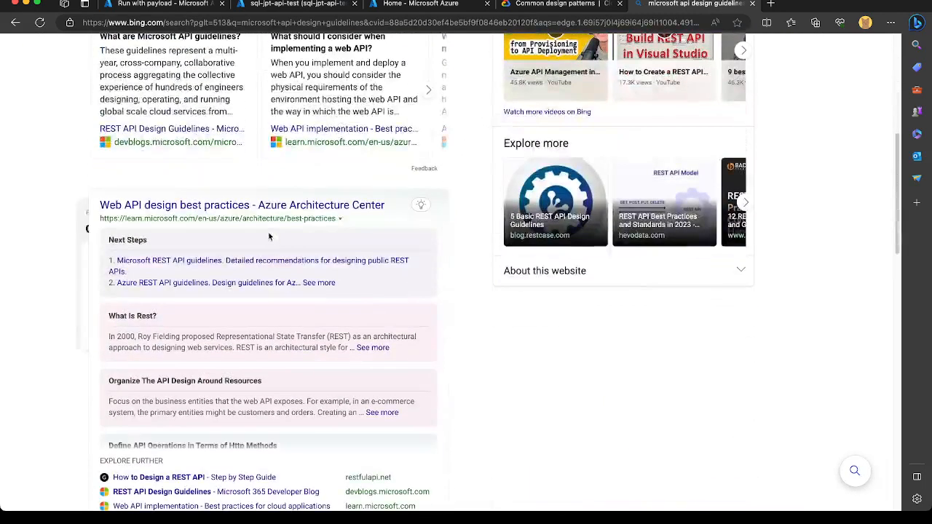
pyautogui.scroll(4, 268, 237)
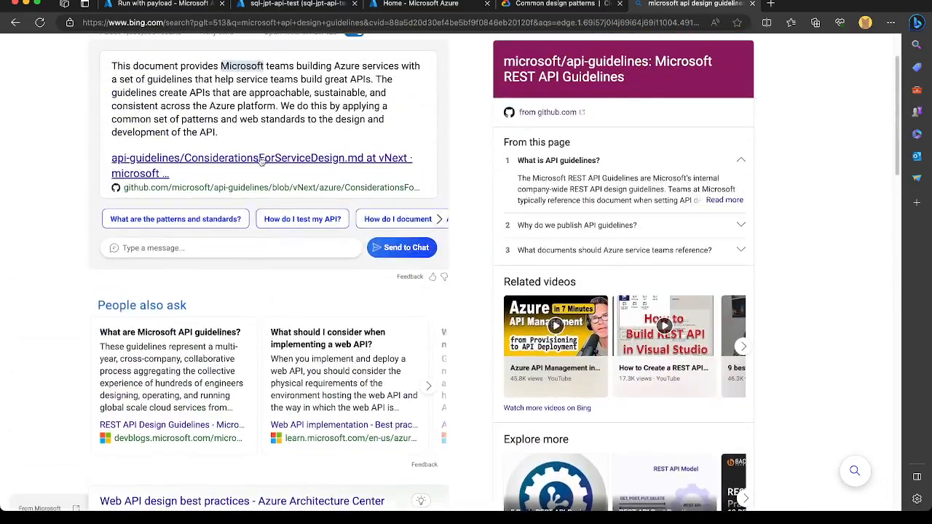
pyautogui.click(261, 160)
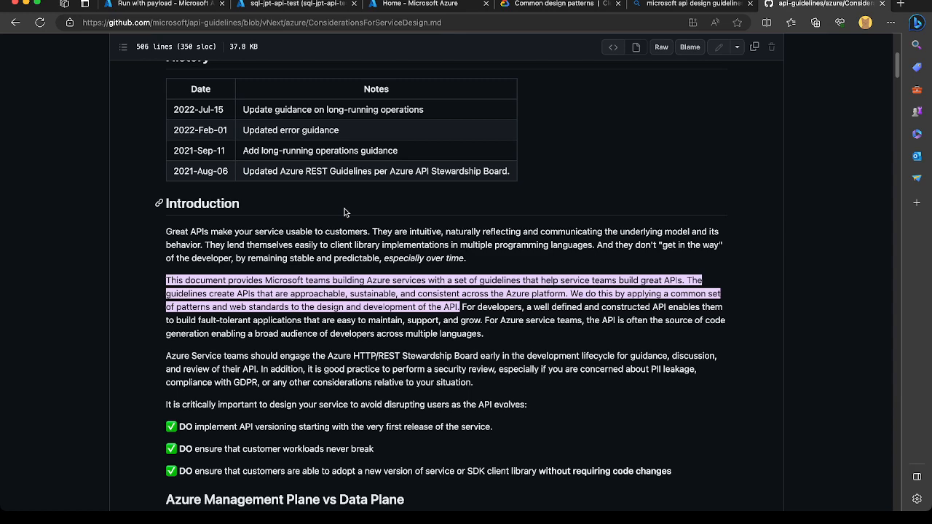
pyautogui.scroll(4, 445, 122)
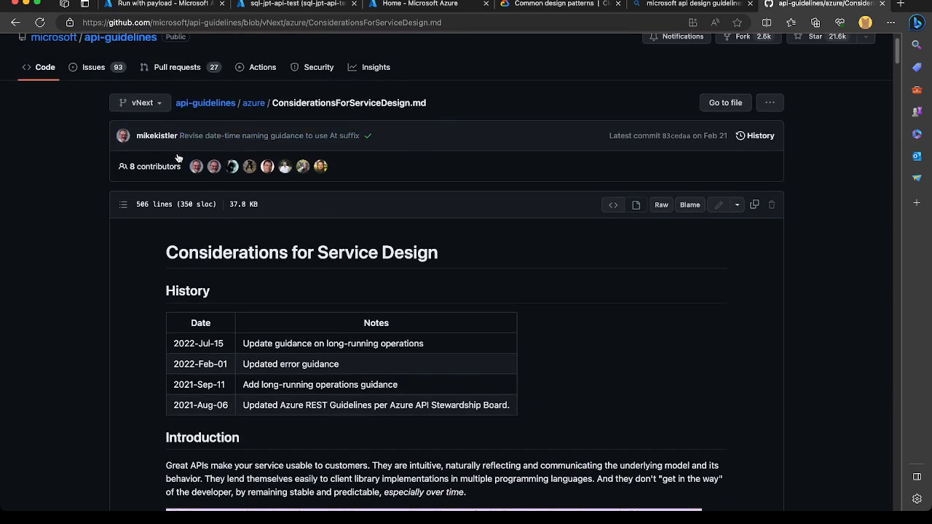
# Open the root of the microsoft/api-guidelines repository and examine its file list and README guidance on the REST API guidelines.
pyautogui.scroll(1, 117, 145)
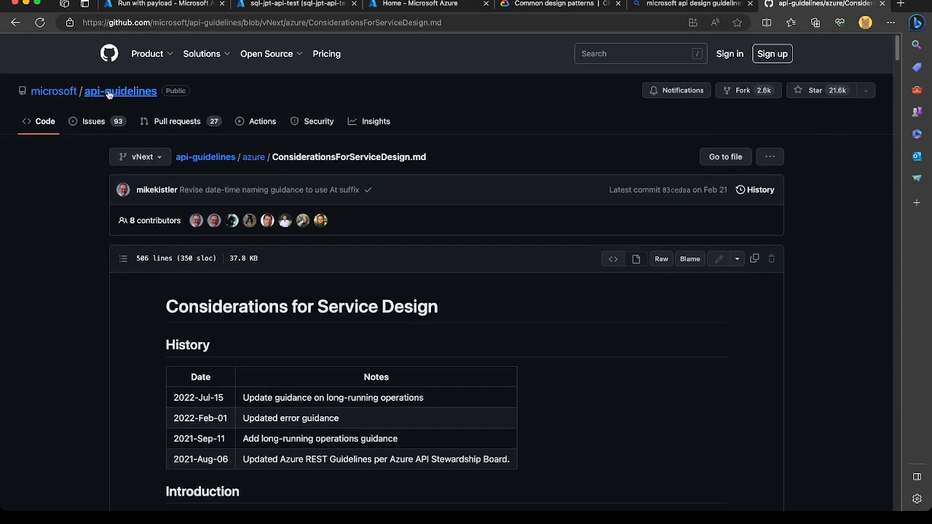
pyautogui.click(108, 91)
pyautogui.scroll(-3, 229, 322)
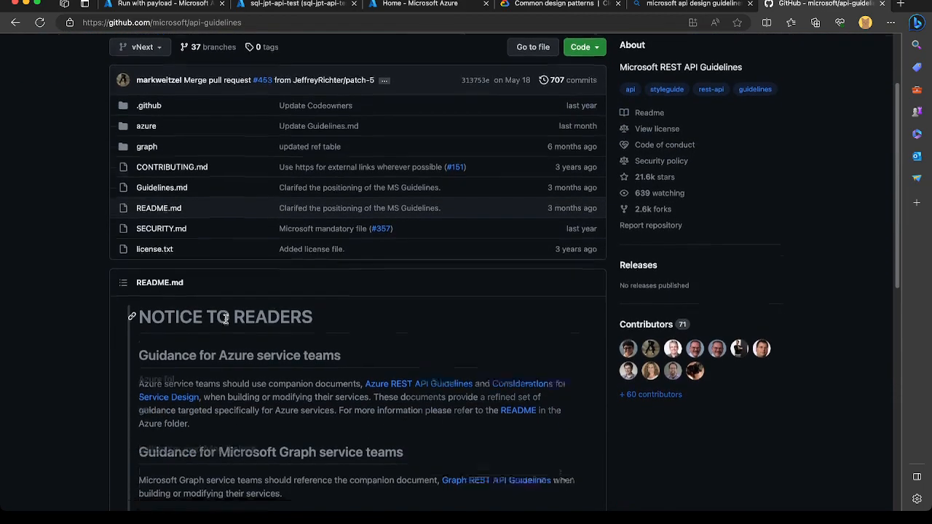
pyautogui.scroll(-4, 226, 319)
pyautogui.scroll(-3, 263, 320)
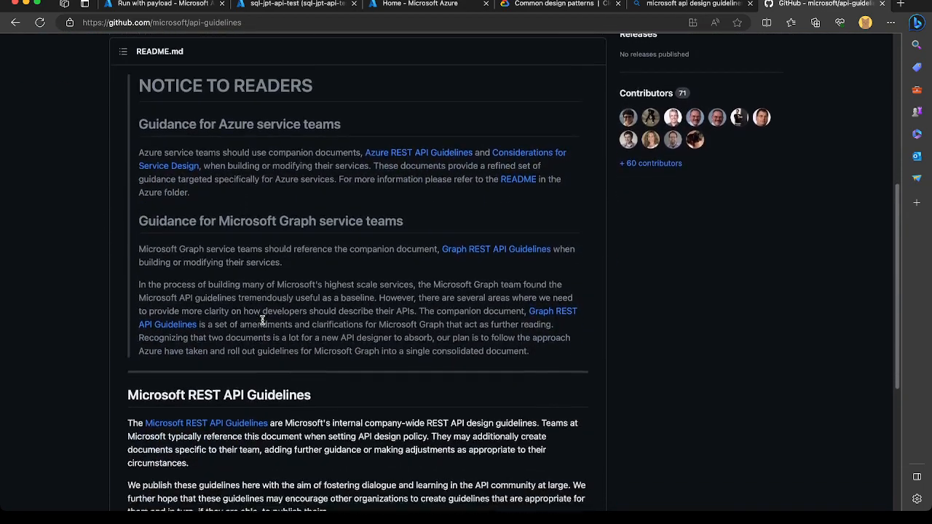
pyautogui.scroll(-7, 254, 380)
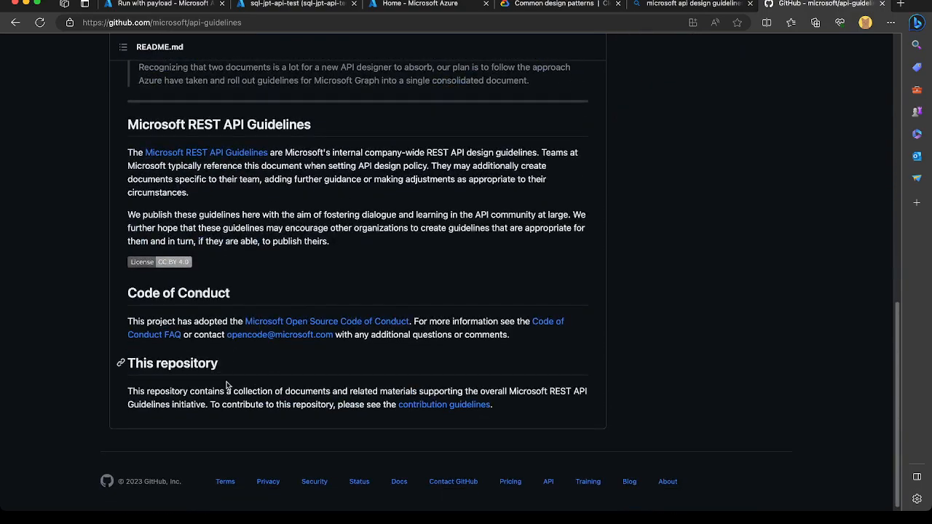
pyautogui.scroll(15, 341, 205)
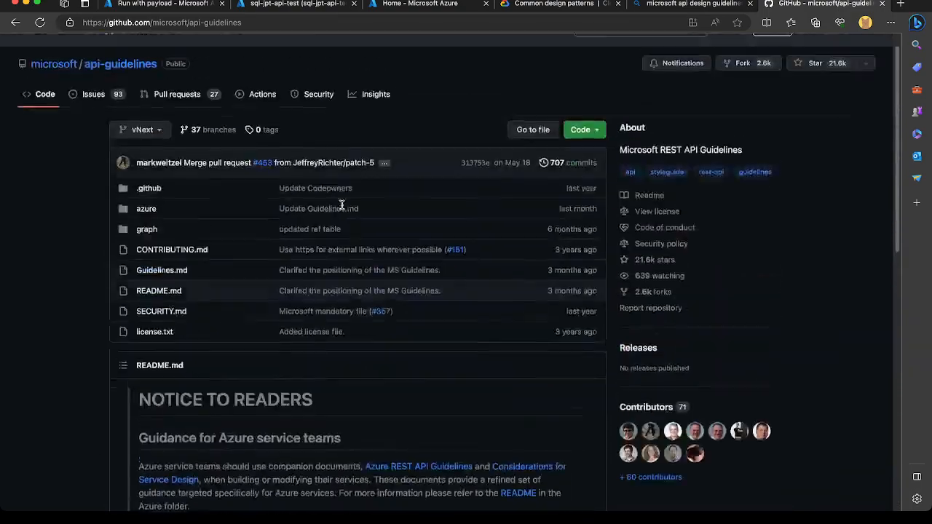
pyautogui.scroll(2, 341, 204)
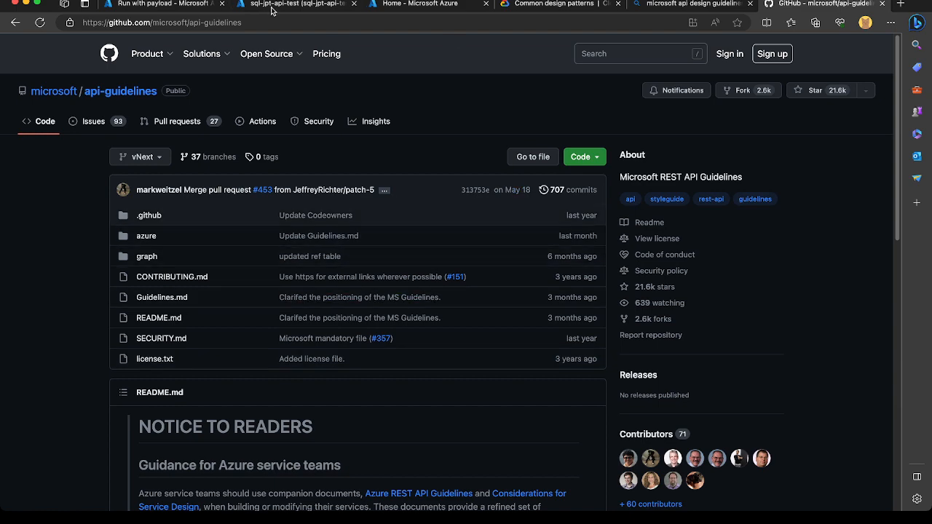
# Return to the Logic App's payload run and inspect the request input, selecting the full trigger URL.
pyautogui.click(248, 6)
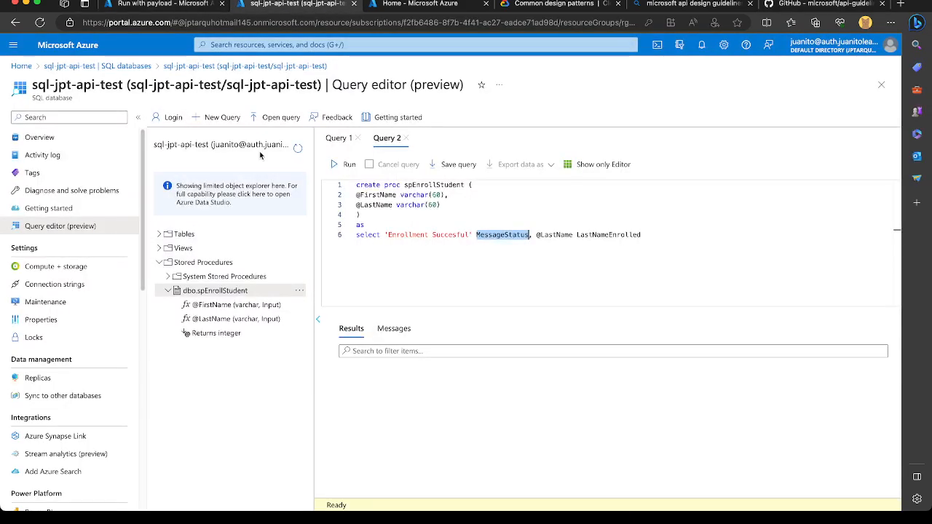
pyautogui.click(172, 6)
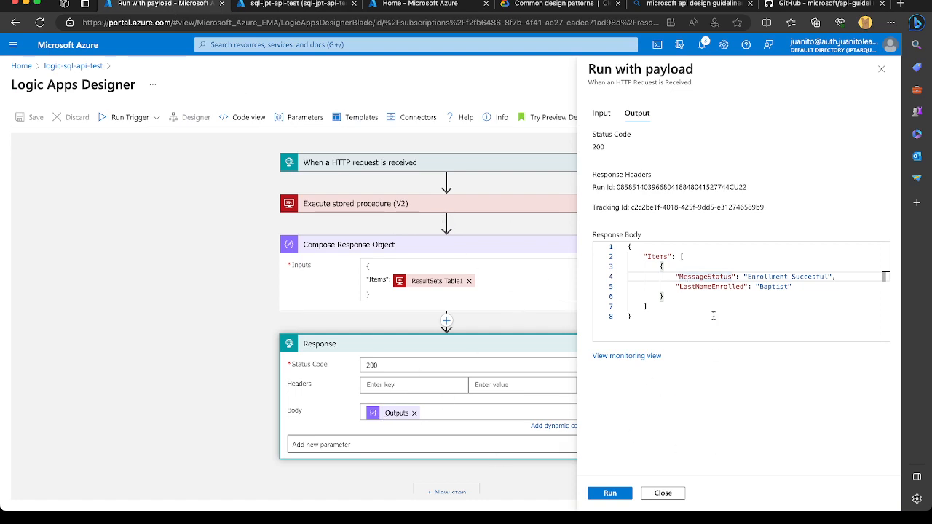
pyautogui.click(602, 113)
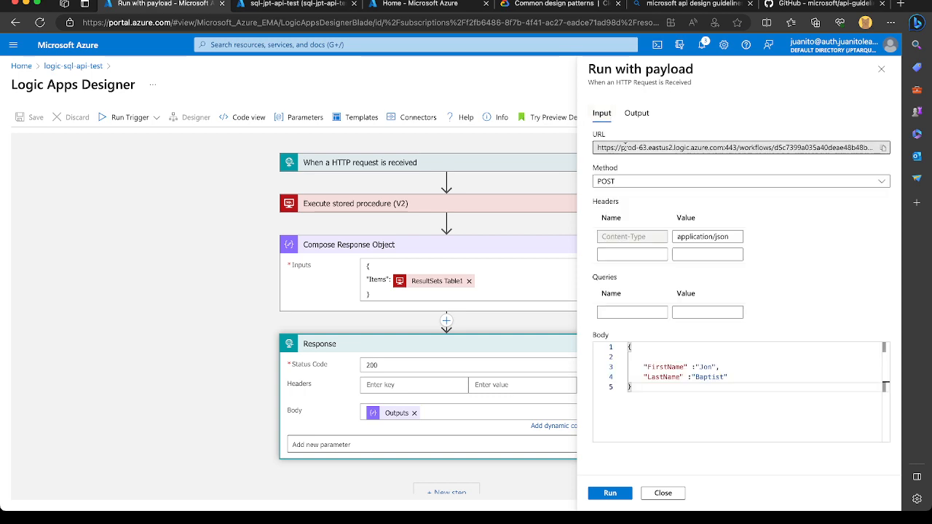
pyautogui.moveTo(595, 146); pyautogui.dragTo(919, 155)
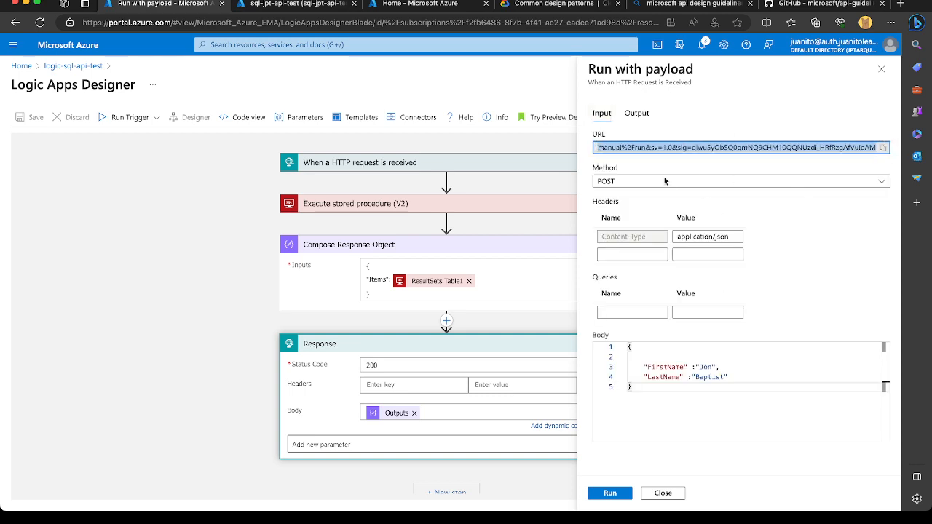
# Close the payload run and show the workflow definition of logic-sql-api-test as code.
pyautogui.click(662, 494)
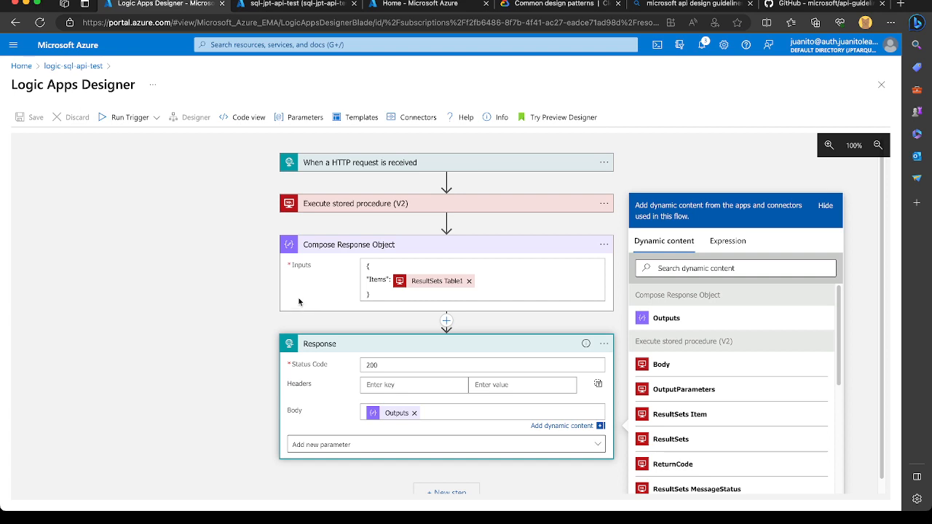
pyautogui.click(243, 119)
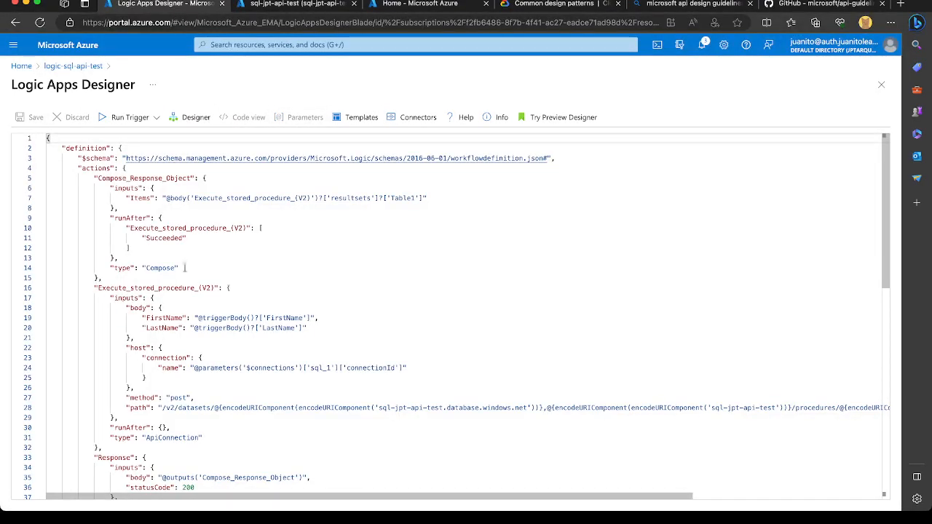
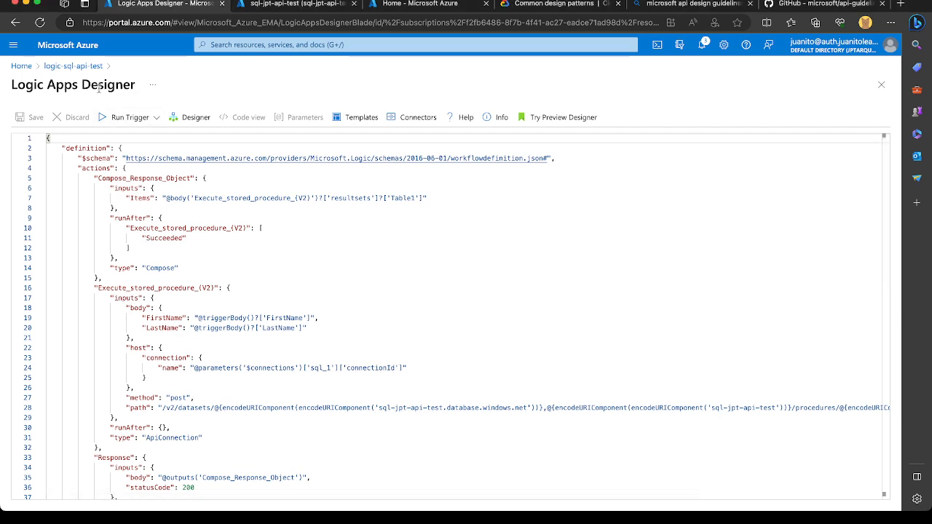
# Return to the logic-sql-api-test overview and look through the Logic App's development, settings, monitoring and automation options.
pyautogui.click(85, 66)
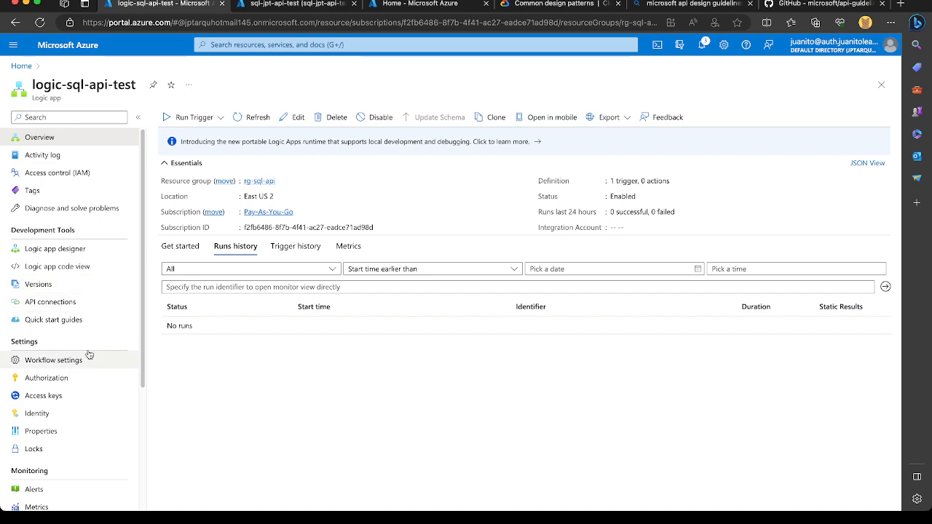
pyautogui.scroll(-2, 86, 356)
pyautogui.scroll(-1, 89, 355)
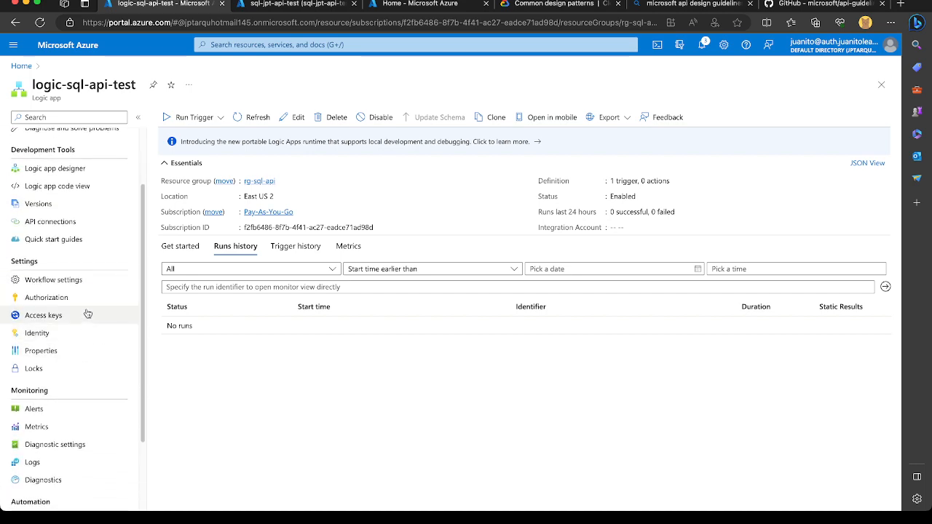
pyautogui.scroll(-3, 78, 339)
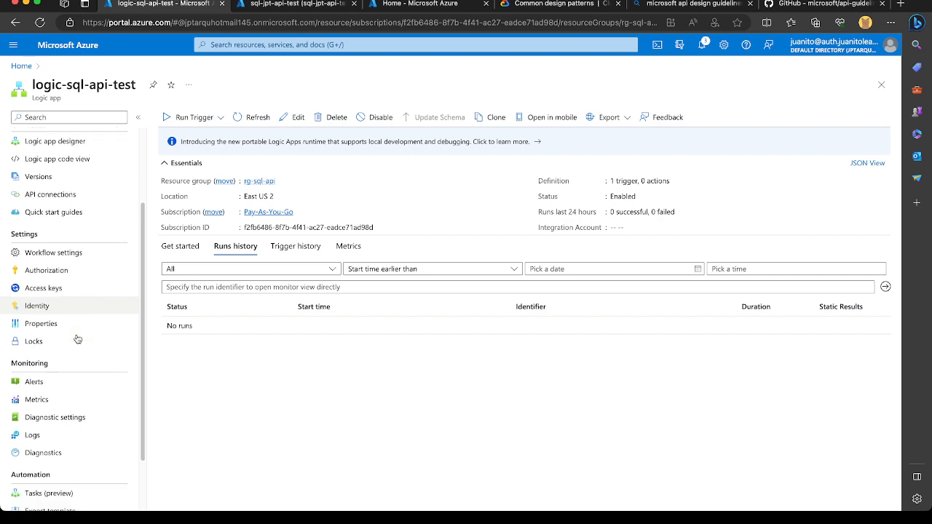
pyautogui.scroll(5, 78, 338)
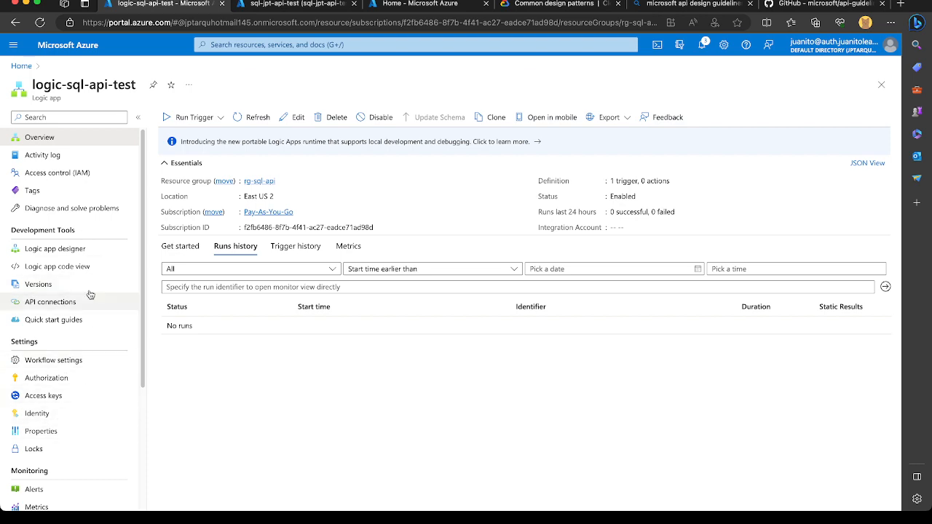
pyautogui.scroll(-2, 74, 357)
pyautogui.scroll(-2, 75, 357)
pyautogui.scroll(4, 74, 357)
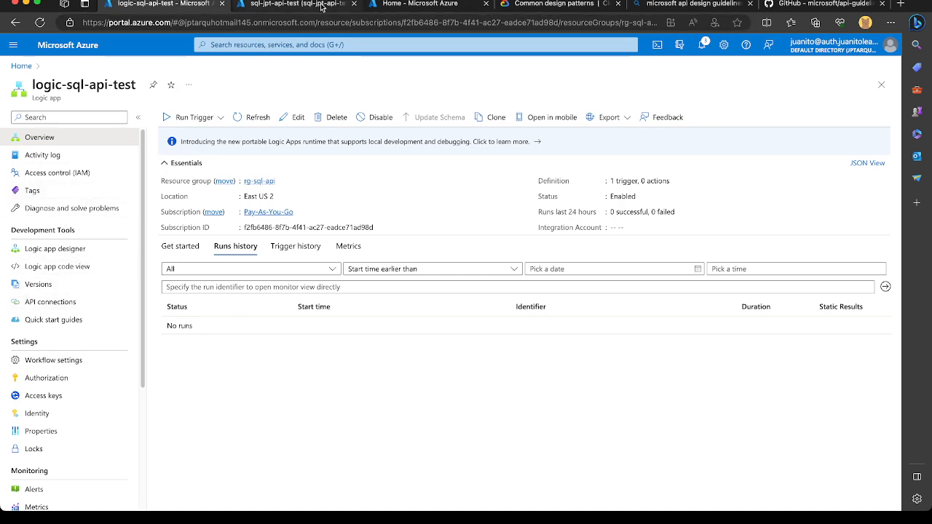
# In the SQL database's browser tab, open the apim-juanito-learns API Management service from the rg-sql-api resource group and check its pricing tier.
pyautogui.click(295, 5)
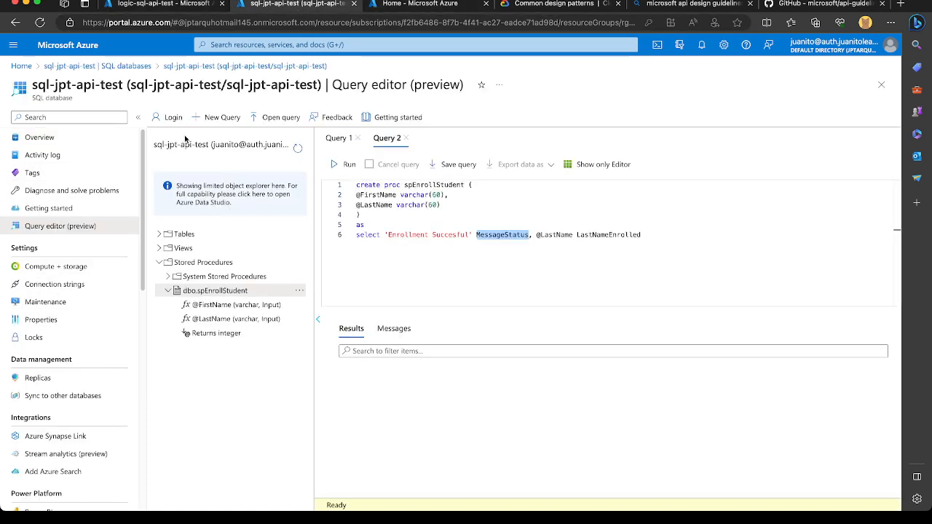
pyautogui.click(23, 67)
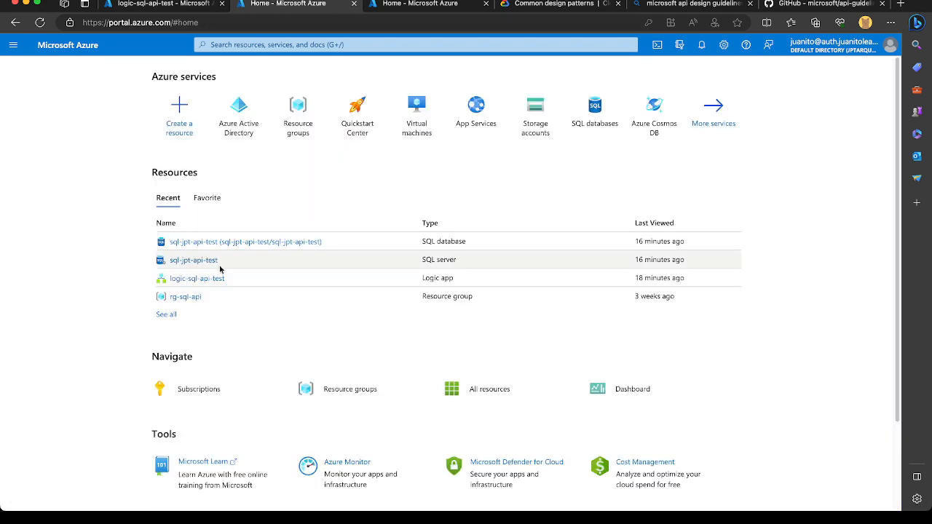
pyautogui.click(196, 297)
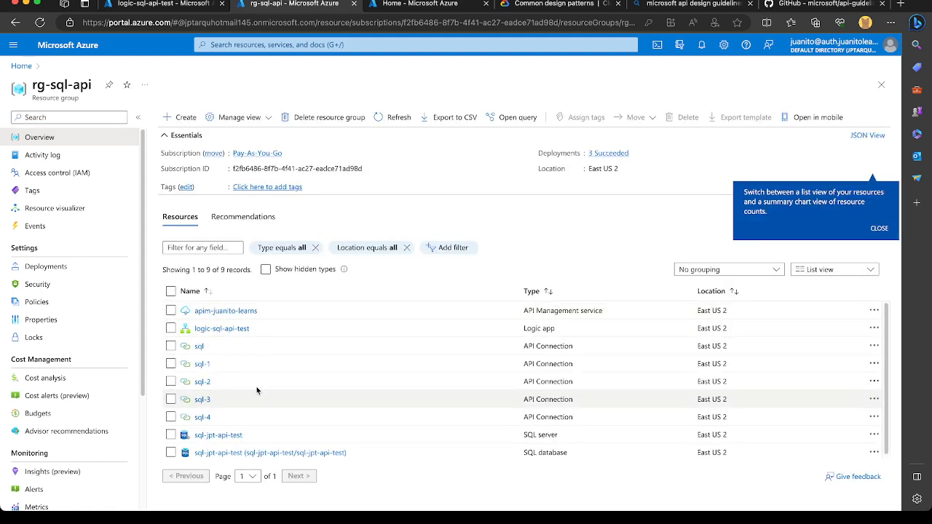
pyautogui.click(242, 308)
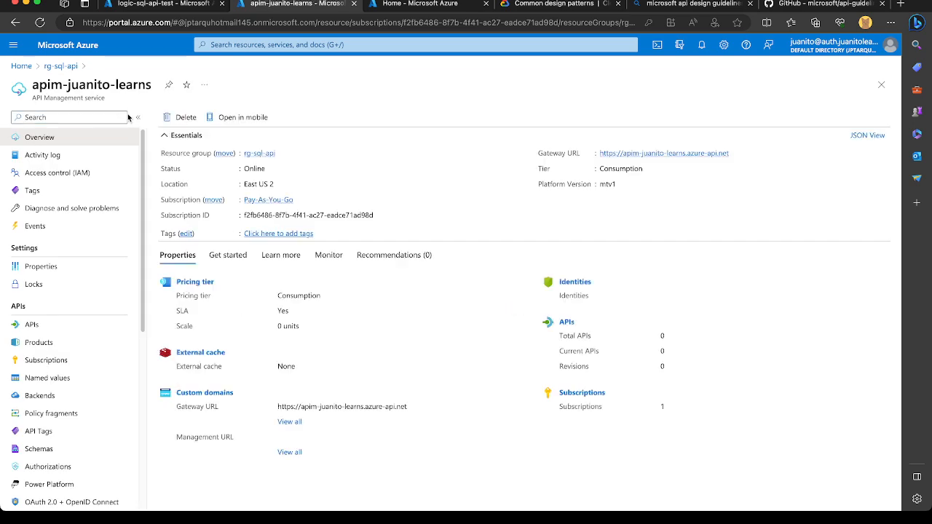
pyautogui.doubleClick(612, 170)
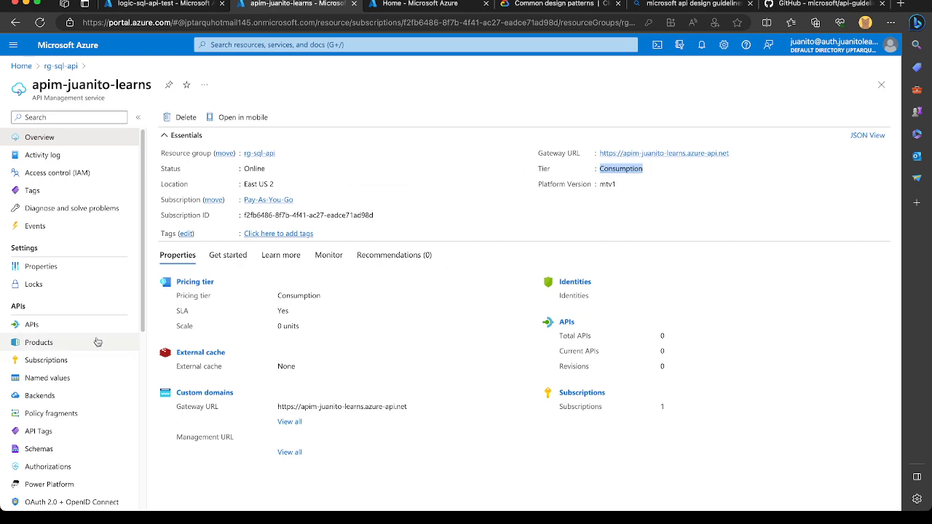
# Start a new API created from a Logic App in apim-juanito-learns and choose logic-sql-api-test as the source to import.
pyautogui.click(70, 327)
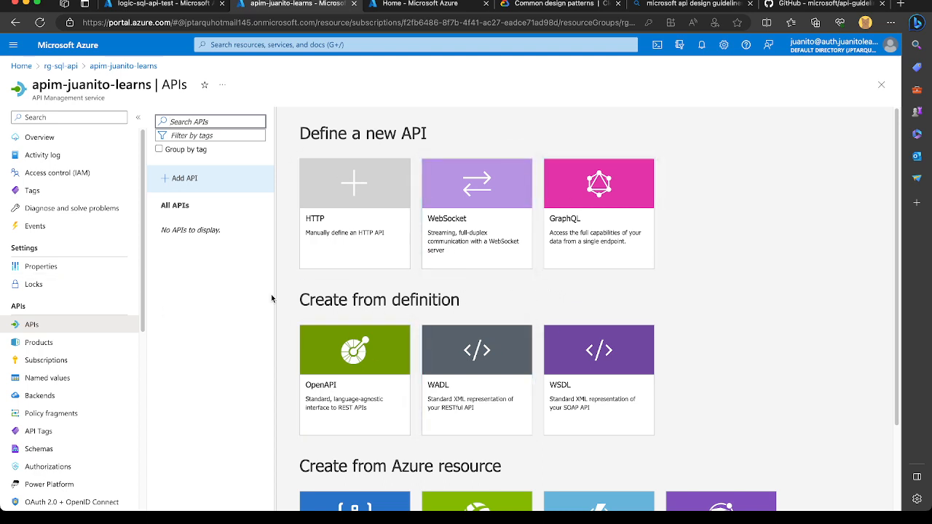
pyautogui.scroll(-3, 319, 305)
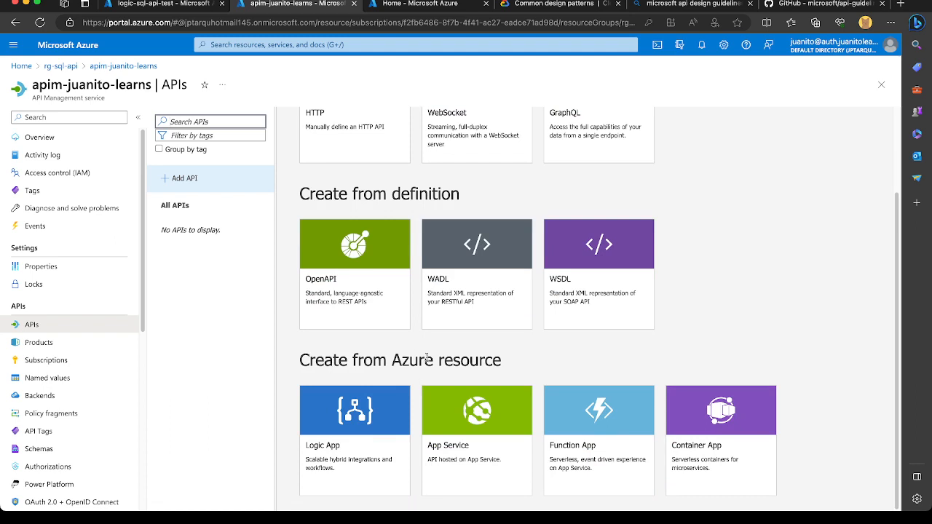
pyautogui.click(343, 453)
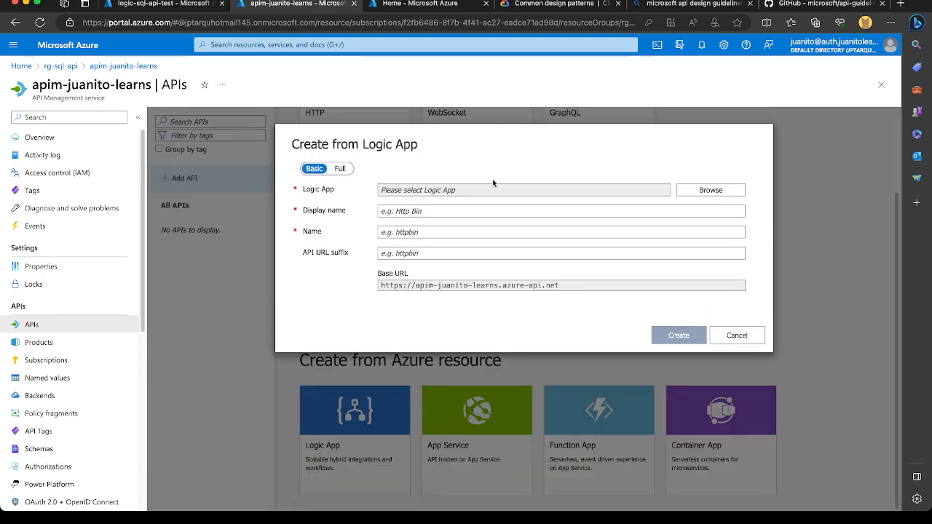
pyautogui.click(697, 191)
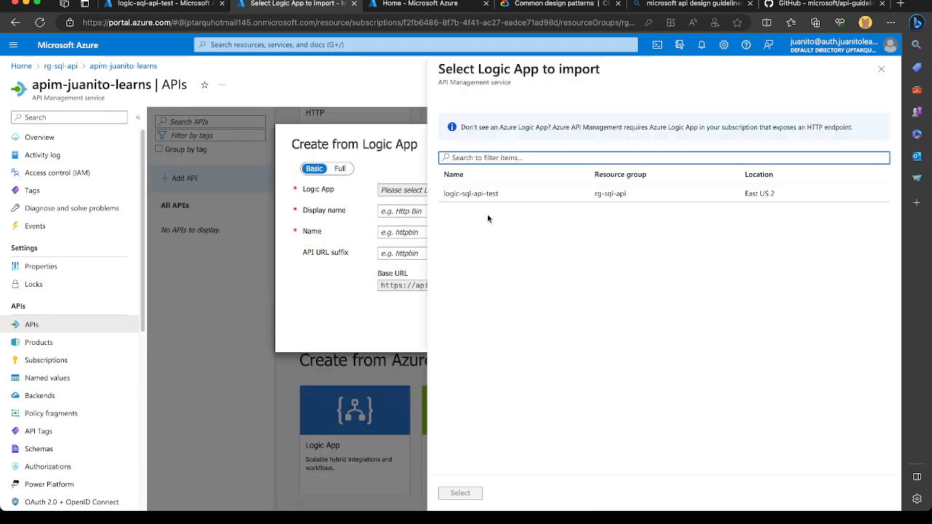
pyautogui.click(478, 193)
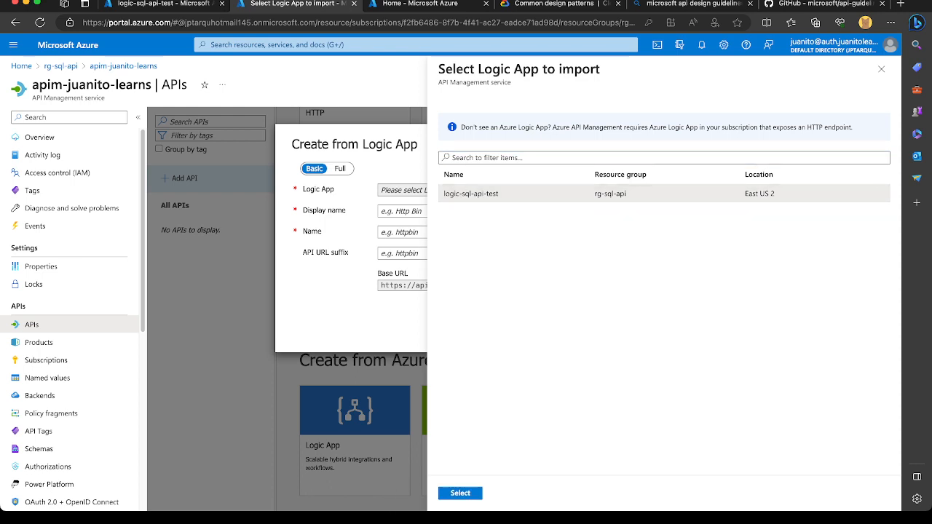
pyautogui.click(452, 499)
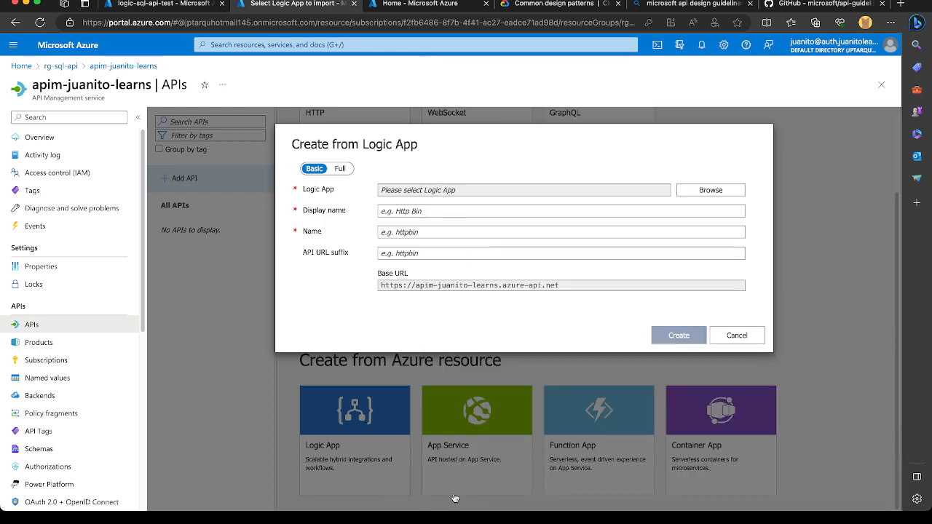
# Set the new API's URL suffix to students and compare with the Logic App's overview in its own tab.
pyautogui.click(428, 253)
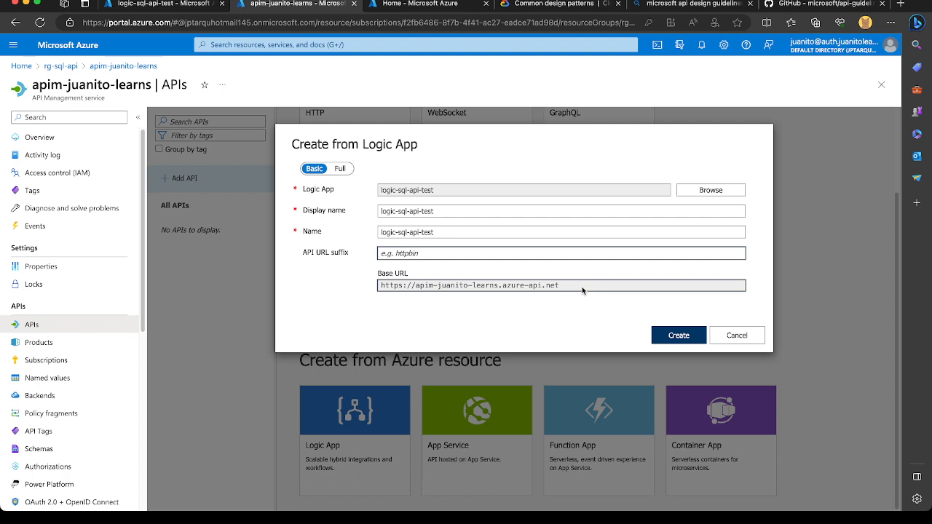
pyautogui.write('students')
pyautogui.click(172, 4)
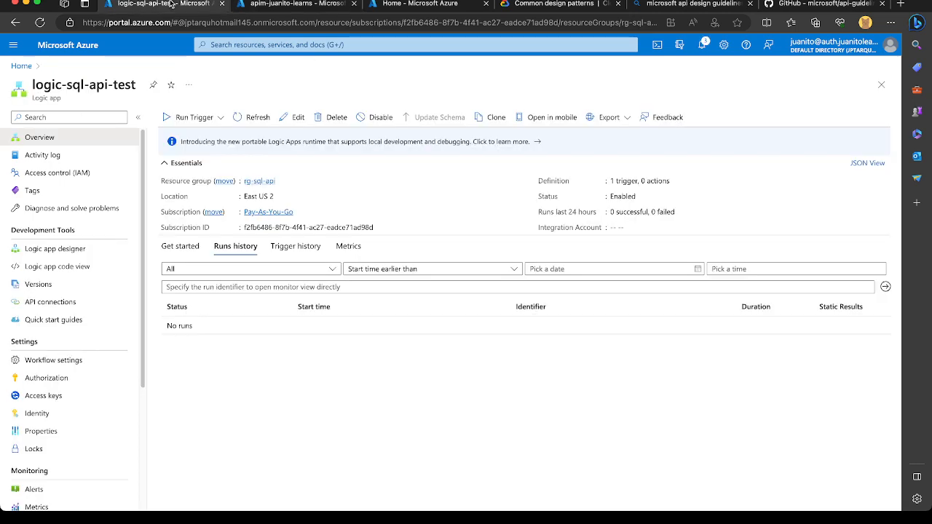
pyautogui.click(284, 6)
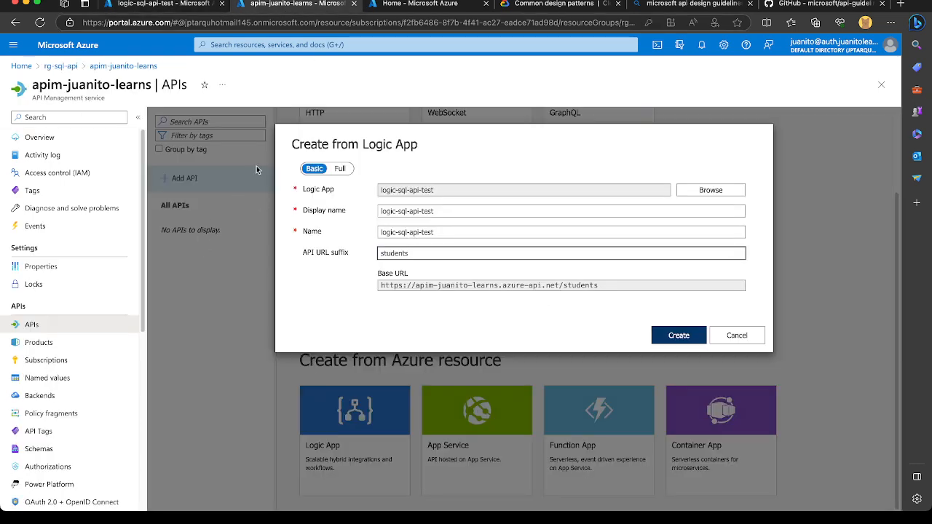
pyautogui.click(173, 5)
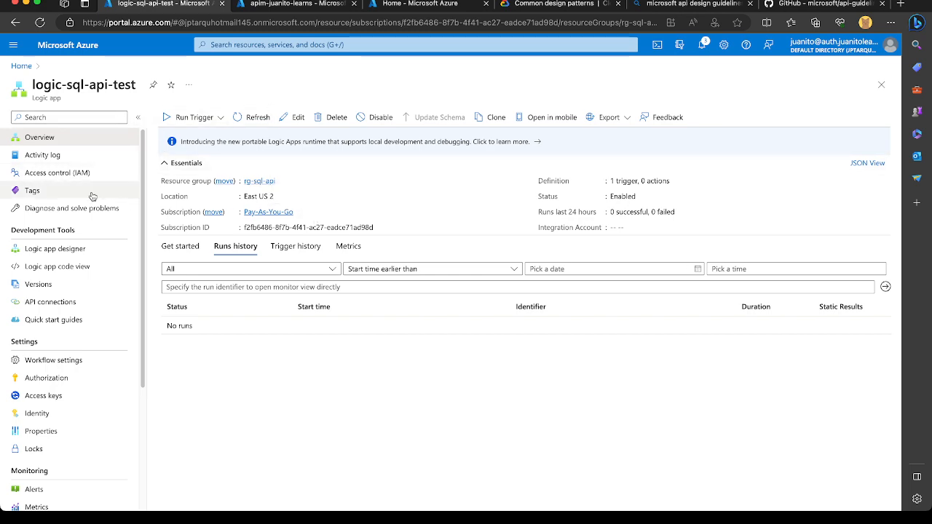
pyautogui.click(311, 9)
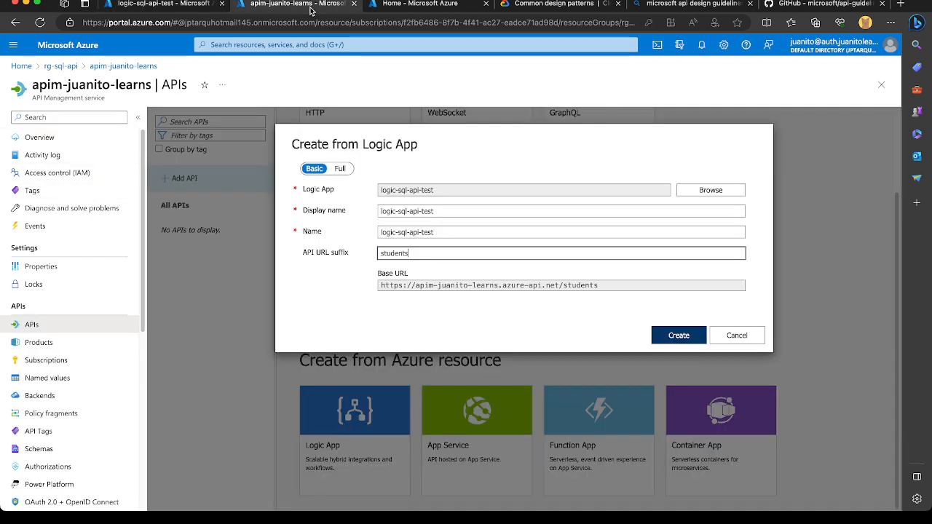
pyautogui.doubleClick(401, 252)
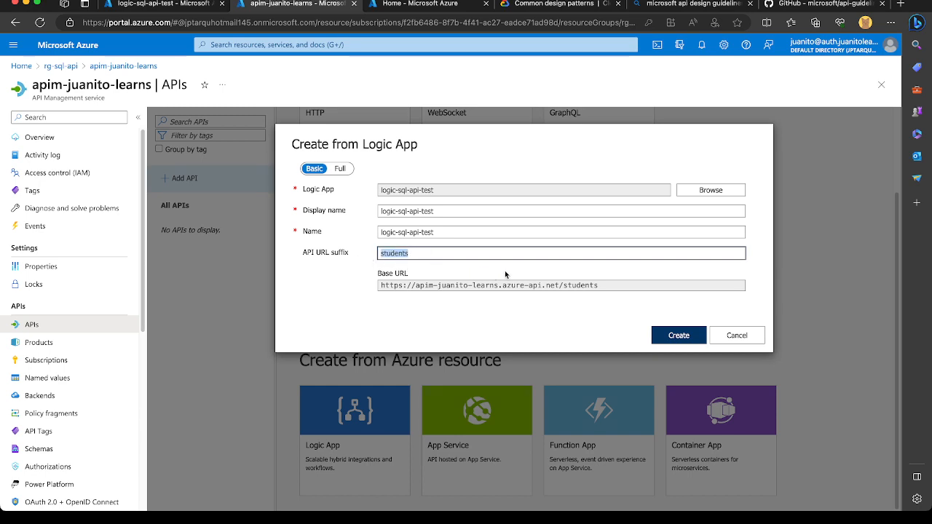
# Show the full set of creation options and set the description to "Students API for doing operations on Student's academic's related data.".
pyautogui.click(340, 169)
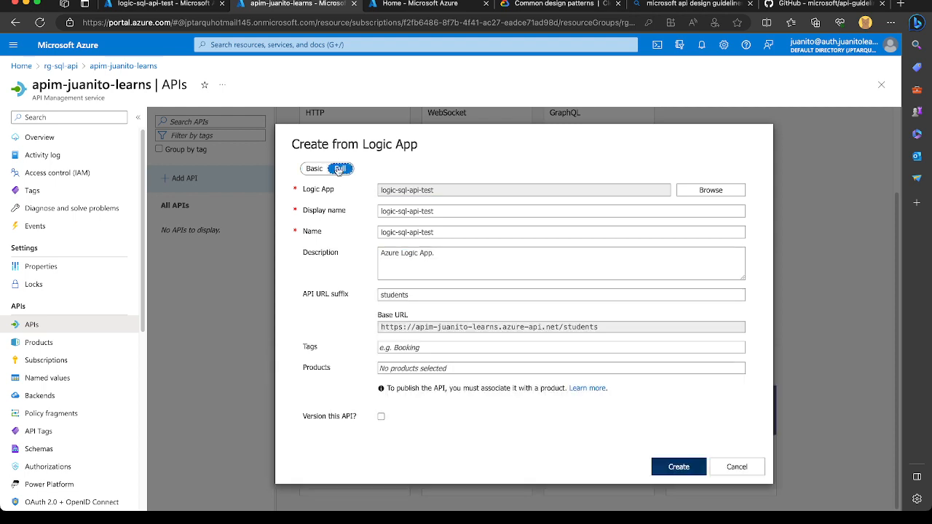
pyautogui.moveTo(454, 257); pyautogui.dragTo(346, 257)
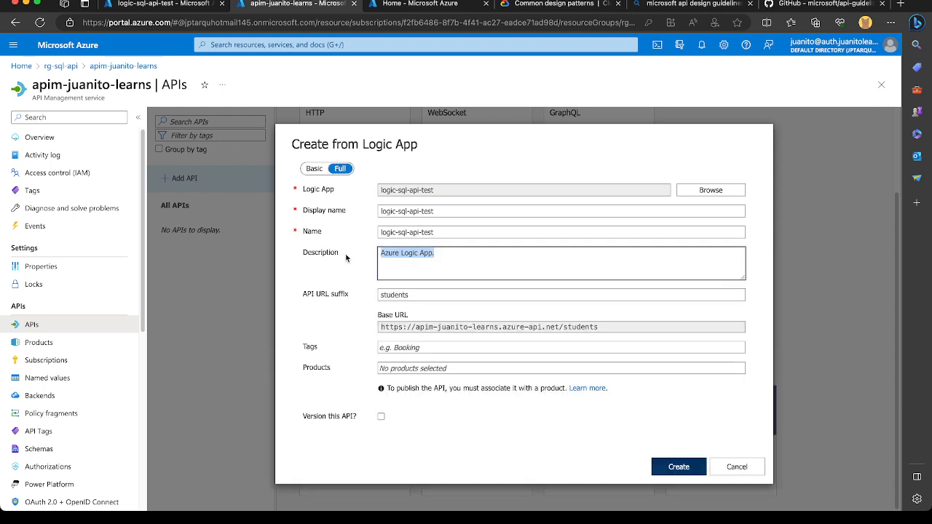
pyautogui.write('Students API for')
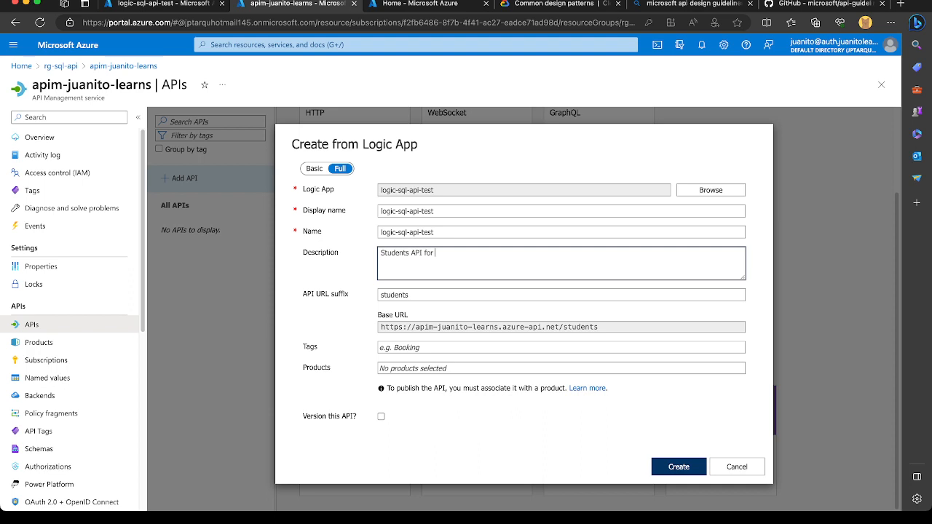
pyautogui.write('doing operations on Student related data.')
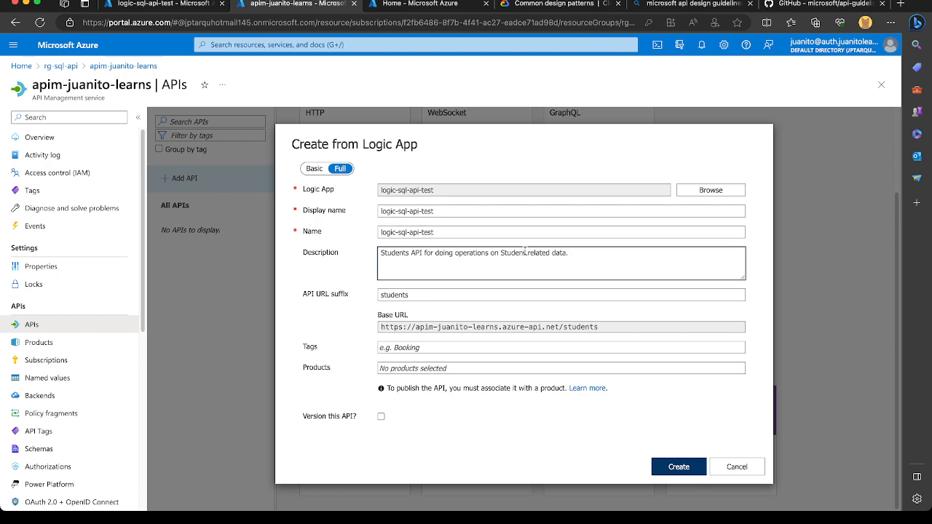
pyautogui.write("'s academics")
pyautogui.press('Left')
pyautogui.write("'")
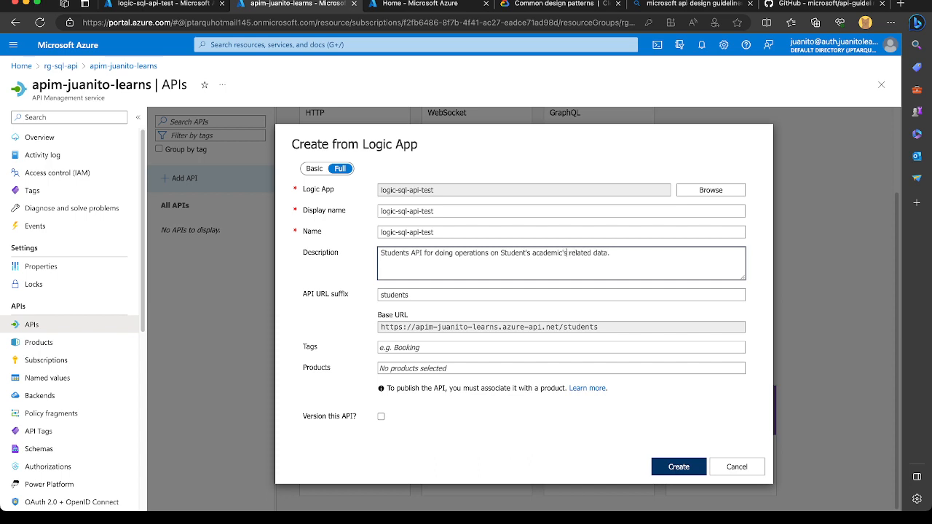
# Extend the API URL suffix to students/academics and create a new Students tag for the API.
pyautogui.click(421, 294)
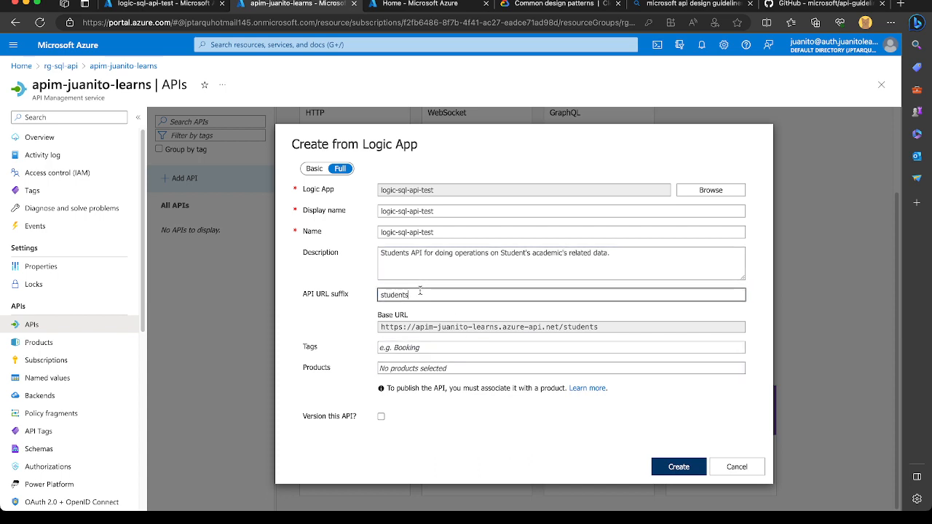
pyautogui.write('/academics')
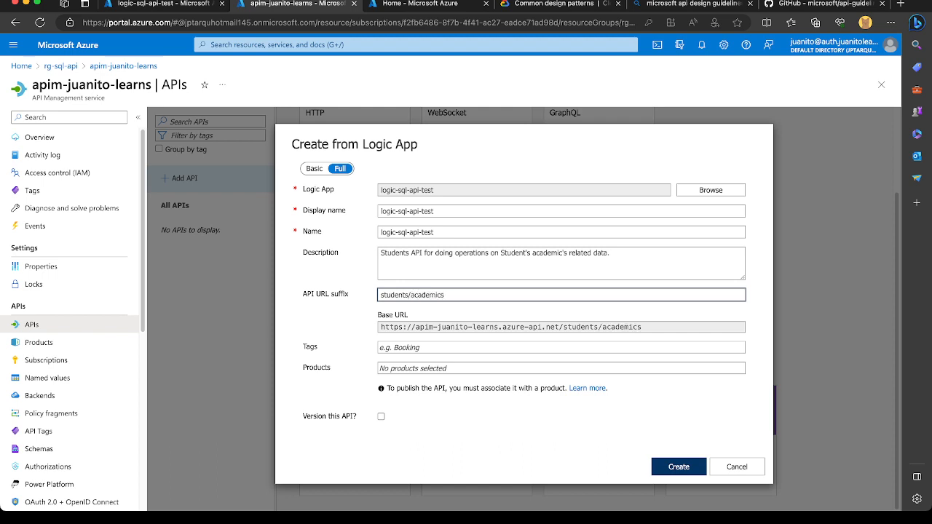
pyautogui.click(460, 348)
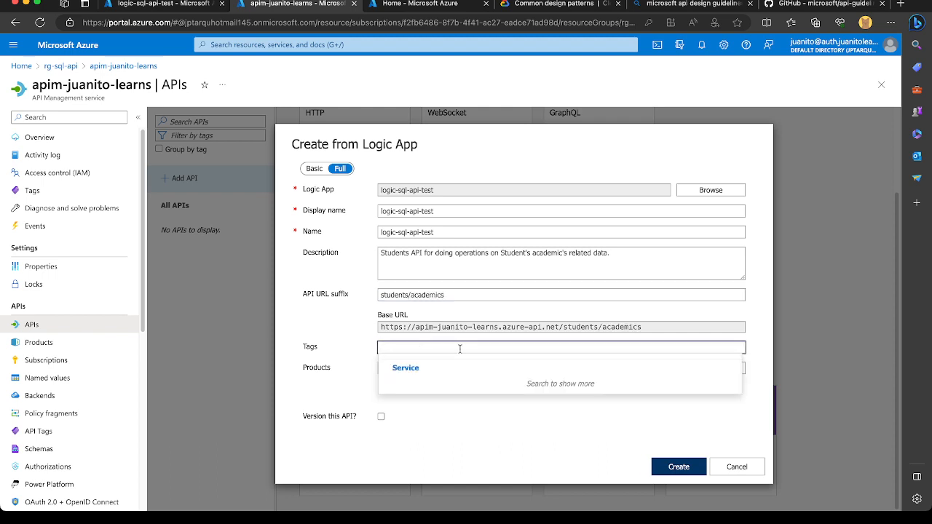
pyautogui.write('Students')
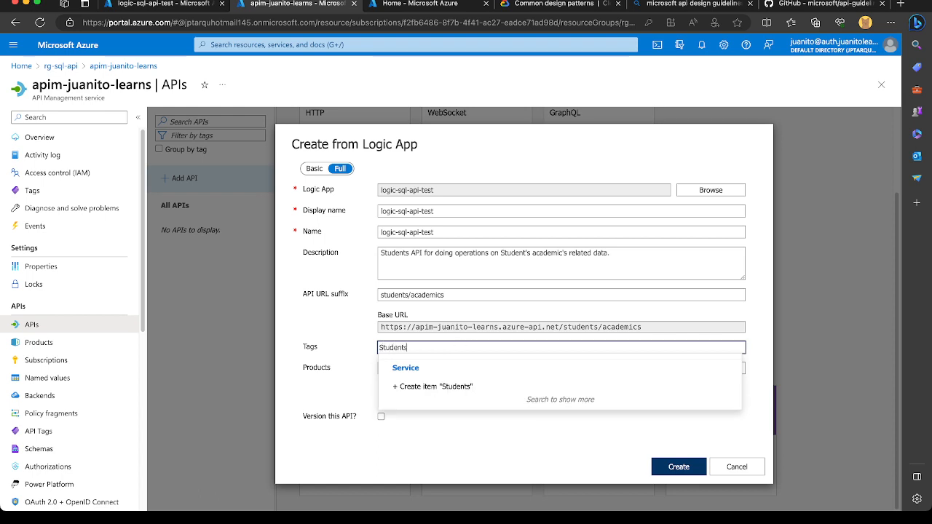
pyautogui.click(432, 389)
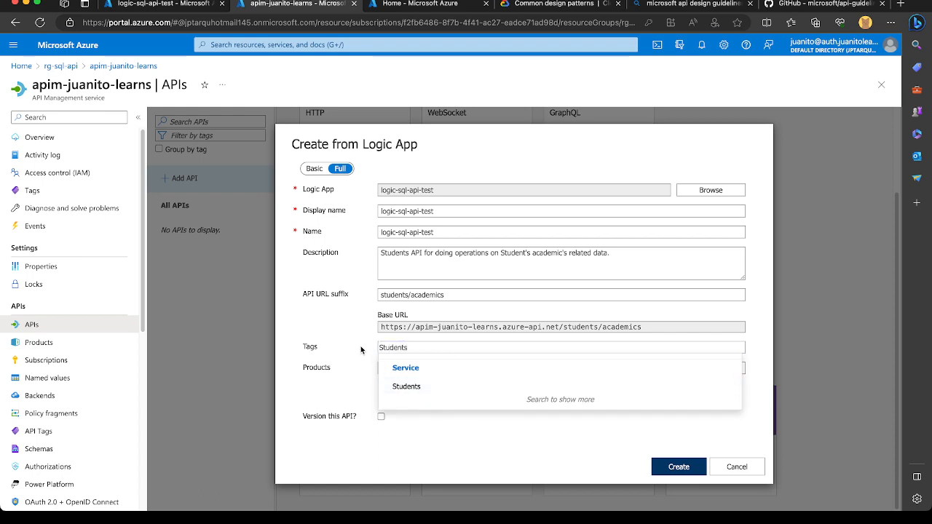
pyautogui.click(361, 346)
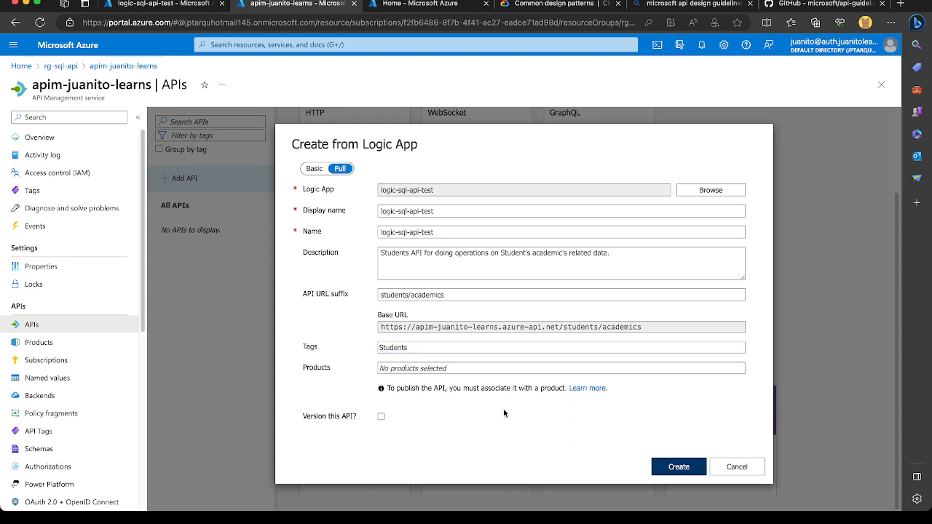
pyautogui.click(381, 416)
pyautogui.scroll(-1, 479, 418)
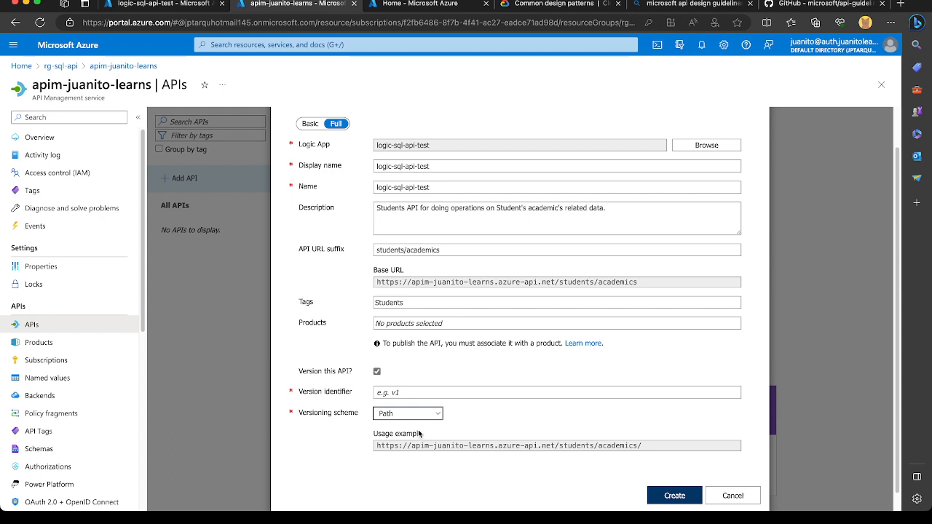
pyautogui.click(440, 446)
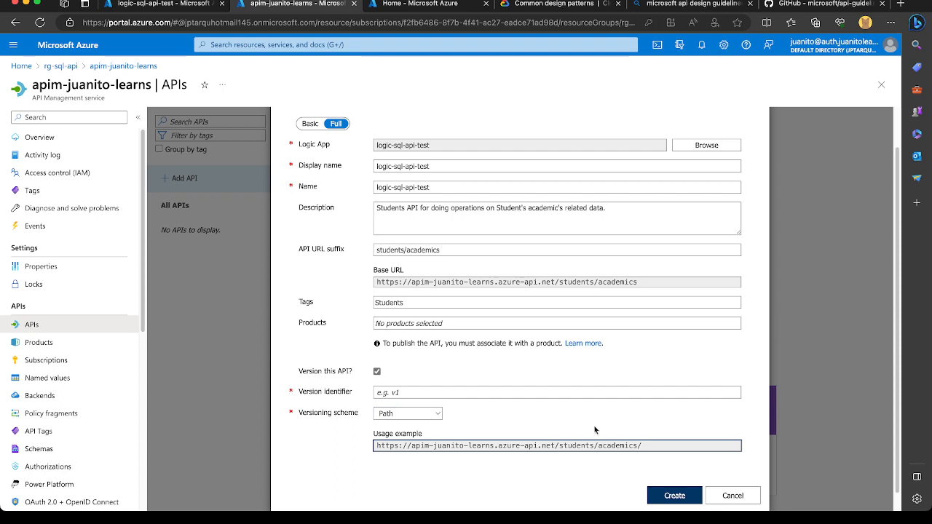
pyautogui.click(509, 394)
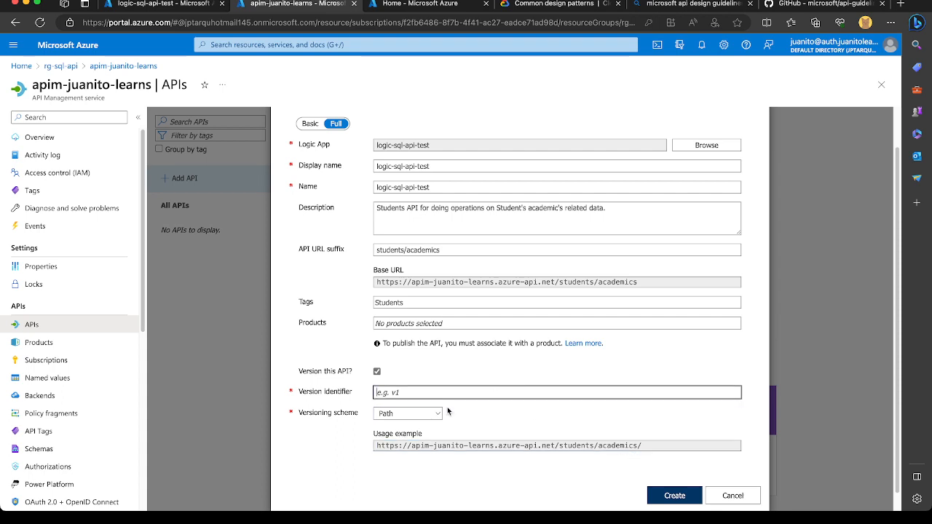
pyautogui.click(411, 418)
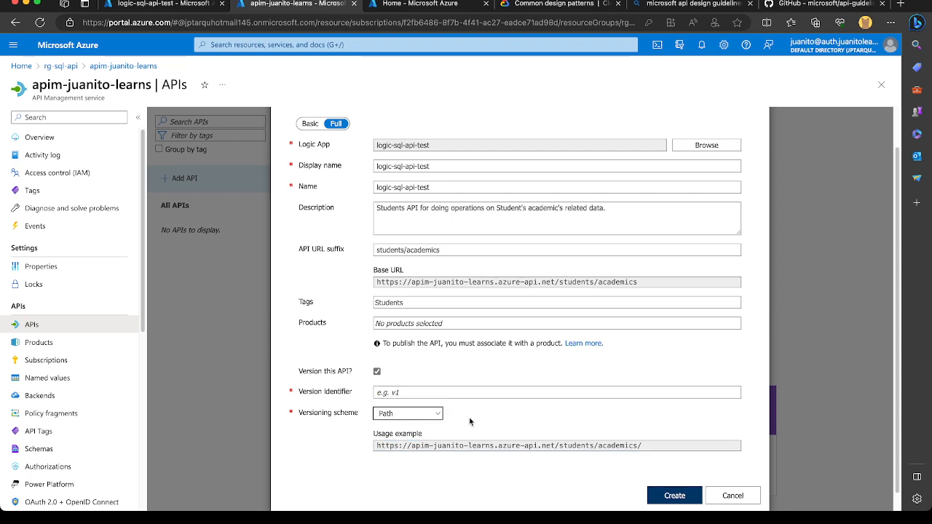
pyautogui.click(376, 372)
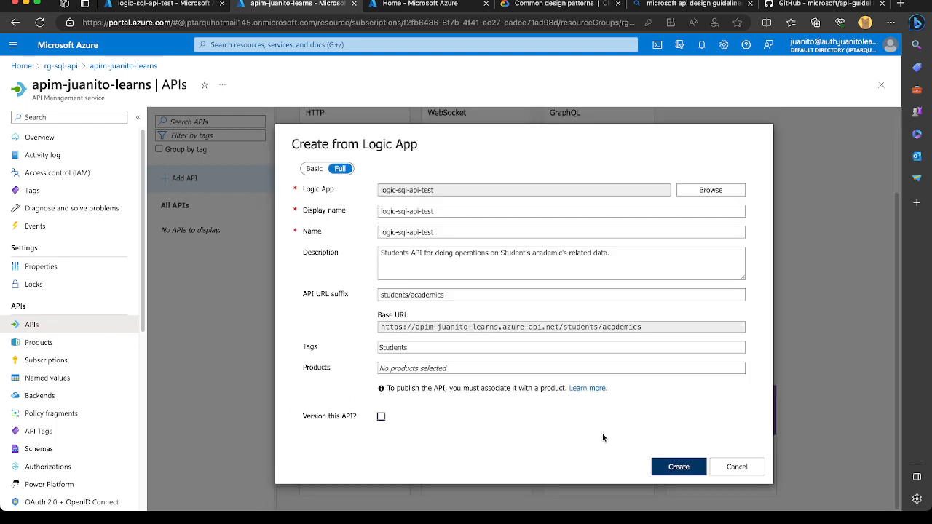
# Create the API from the Logic App with the entered details and open its settings.
pyautogui.click(667, 468)
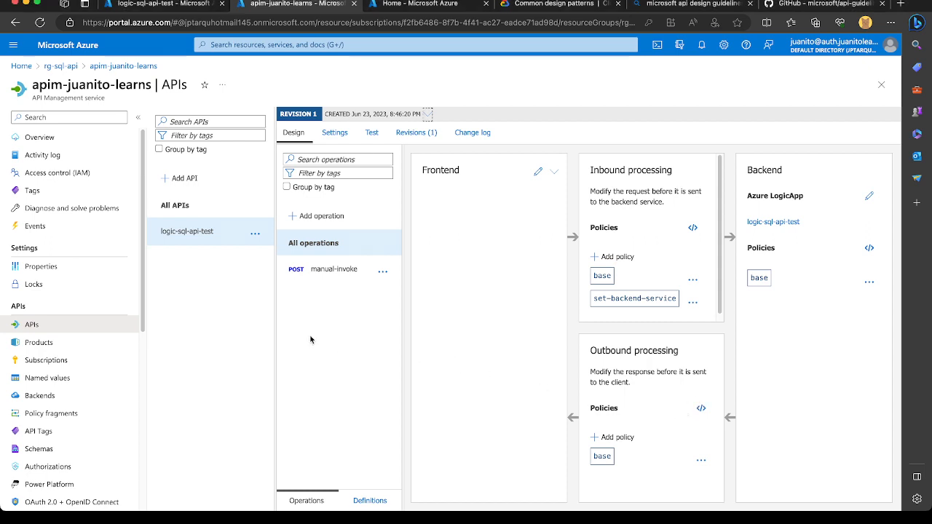
pyautogui.moveTo(626, 315)
pyautogui.click(333, 137)
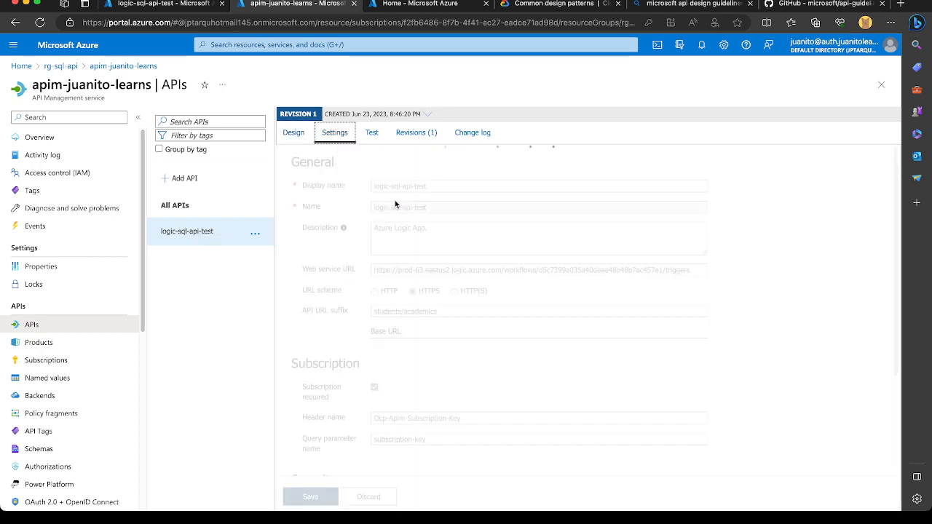
# Set the API's display name to students-academics.
pyautogui.moveTo(440, 187); pyautogui.dragTo(354, 192)
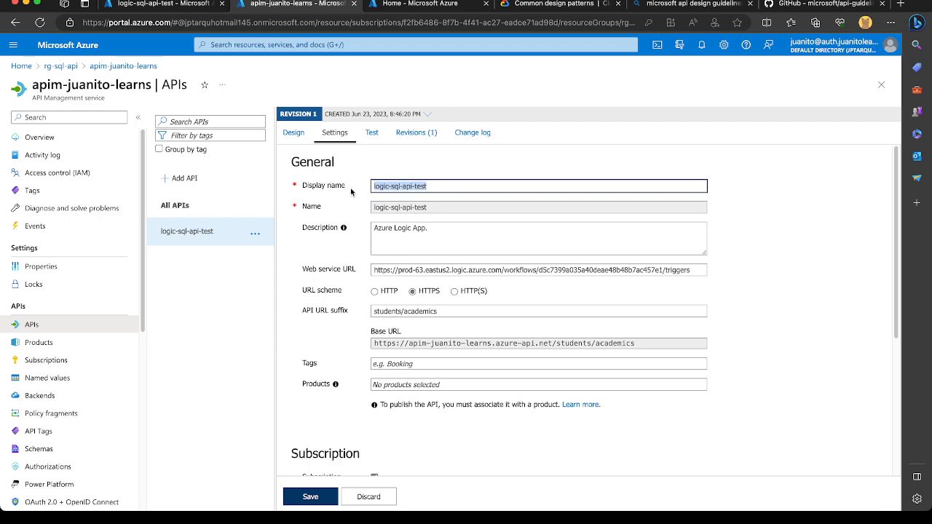
pyautogui.moveTo(457, 314); pyautogui.dragTo(350, 312)
pyautogui.hotkey('ctrl', 'c')
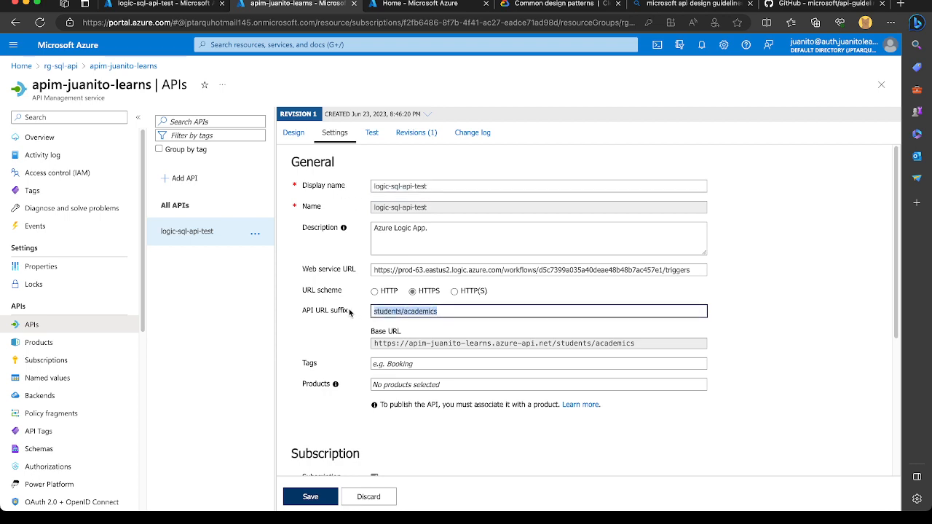
pyautogui.moveTo(446, 186); pyautogui.dragTo(365, 184)
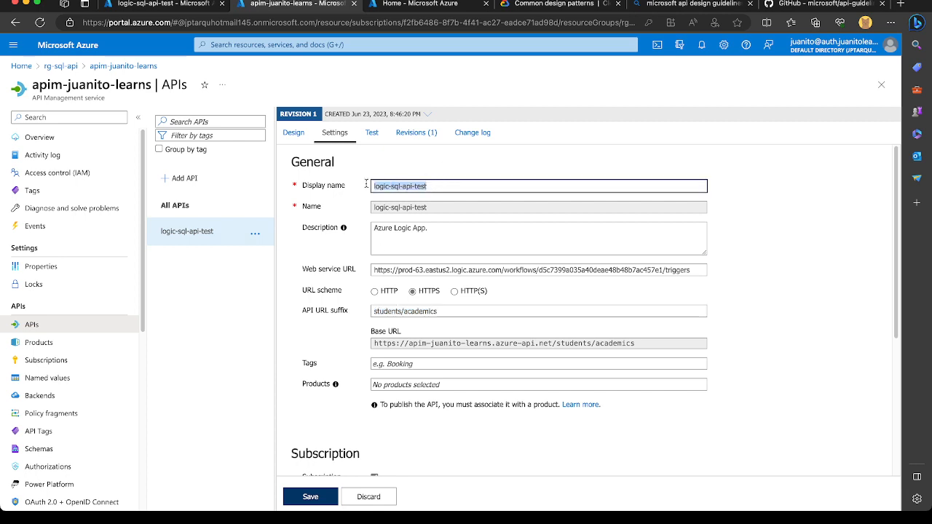
pyautogui.hotkey('ctrl', 'v')
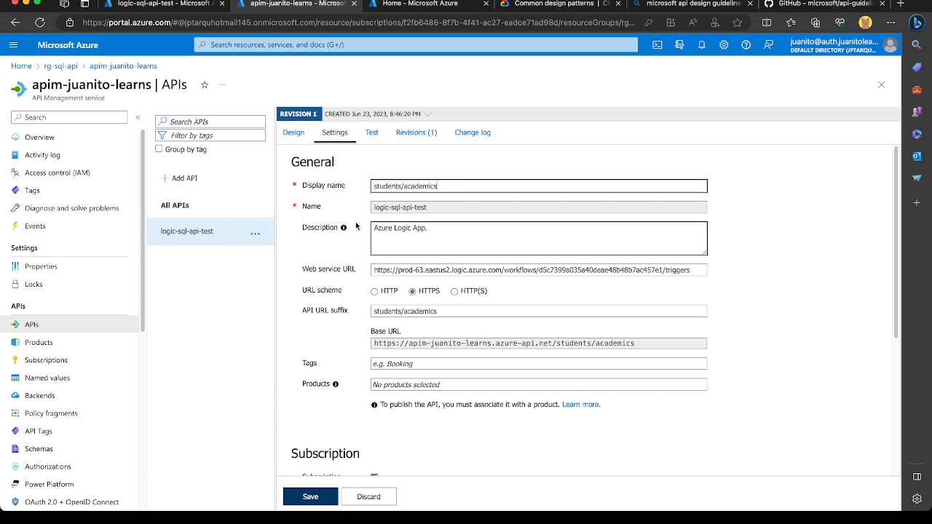
pyautogui.click(406, 186)
pyautogui.press('BackSpace')
pyautogui.write('-')
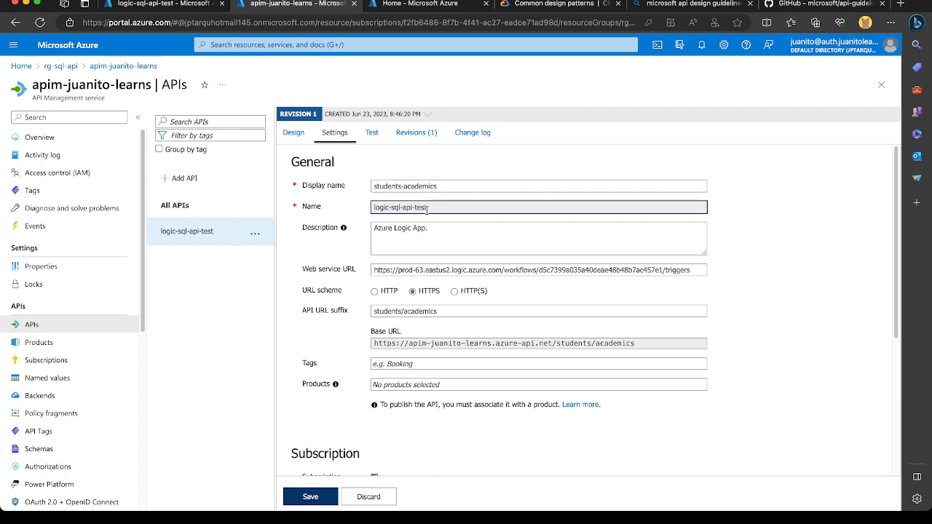
pyautogui.click(450, 185)
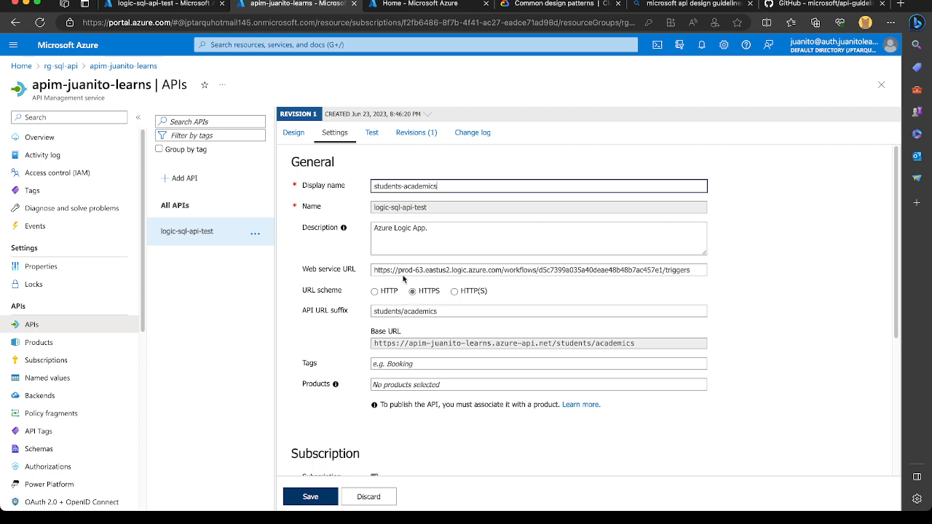
# Enable Application Insights diagnostics logs with appi-personal-site as the destination and save the API settings.
pyautogui.tripleClick(435, 229)
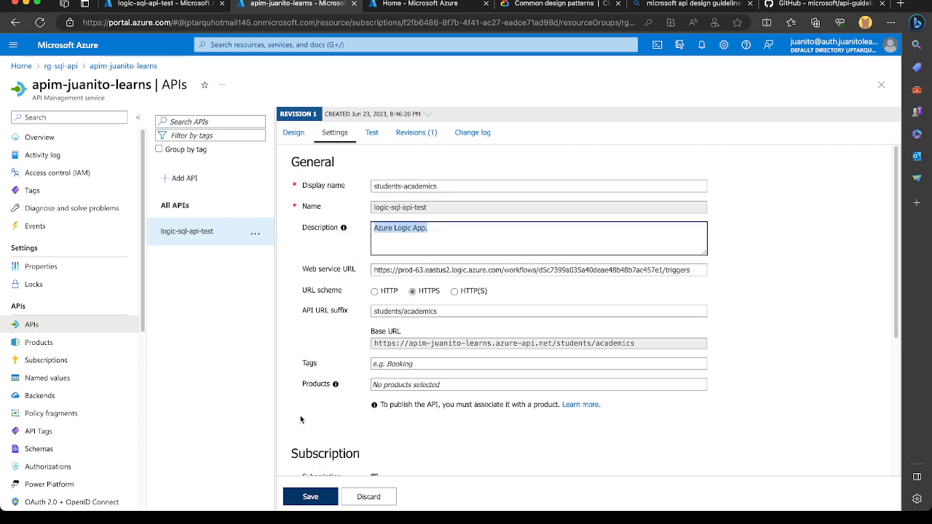
pyautogui.scroll(-2, 301, 419)
pyautogui.scroll(-3, 301, 419)
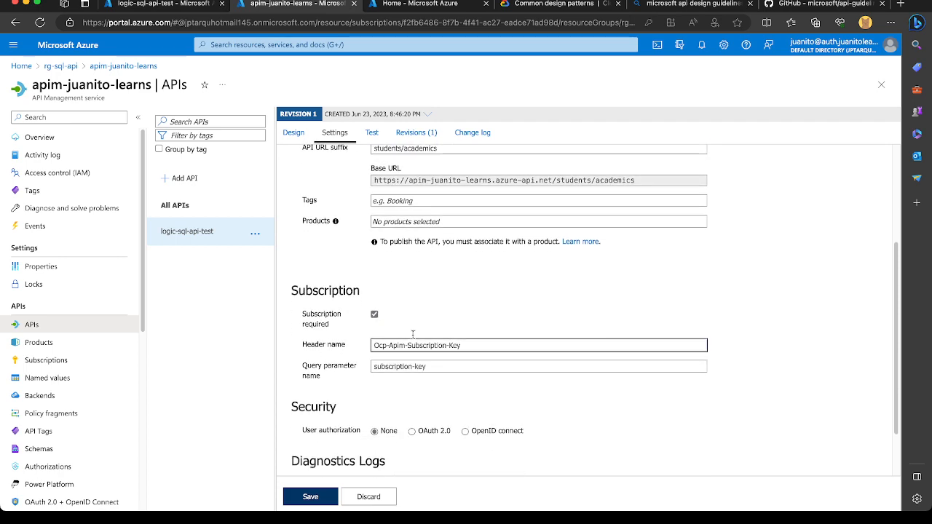
pyautogui.scroll(-1, 335, 431)
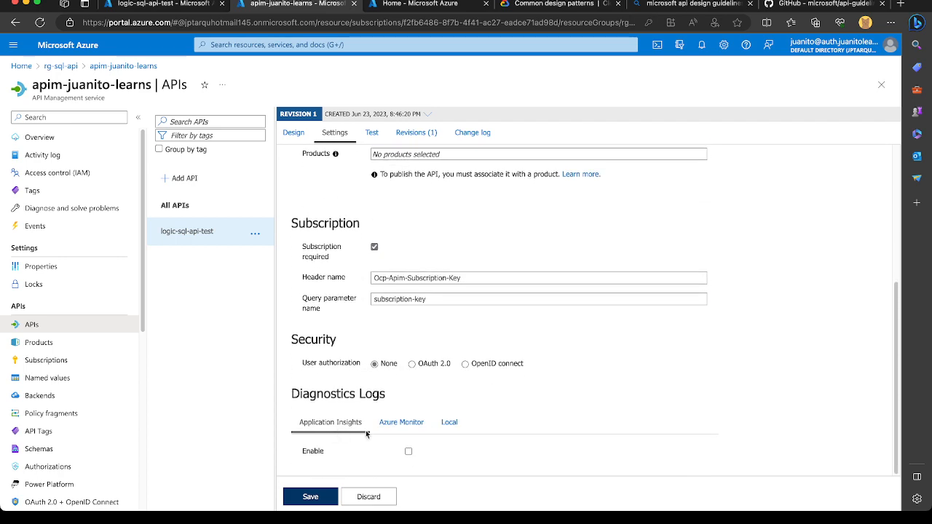
pyautogui.click(407, 452)
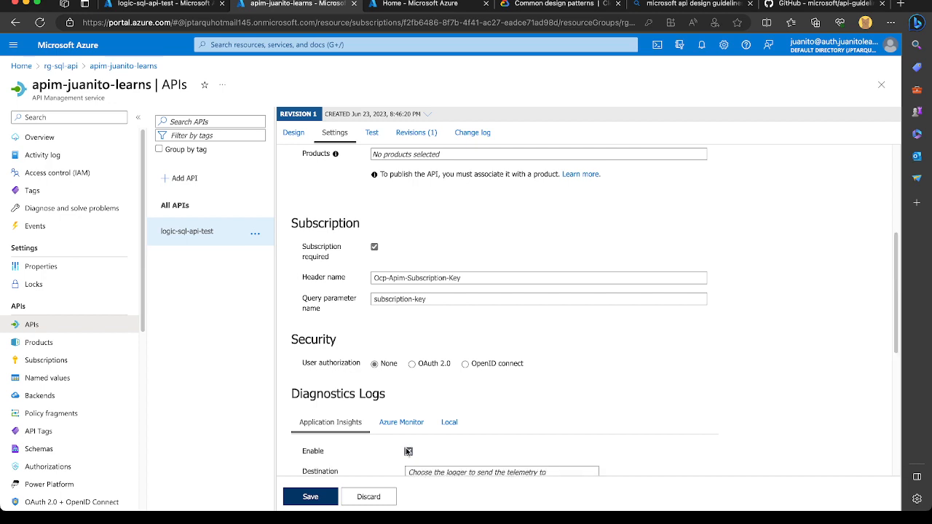
pyautogui.scroll(-3, 389, 379)
pyautogui.click(429, 349)
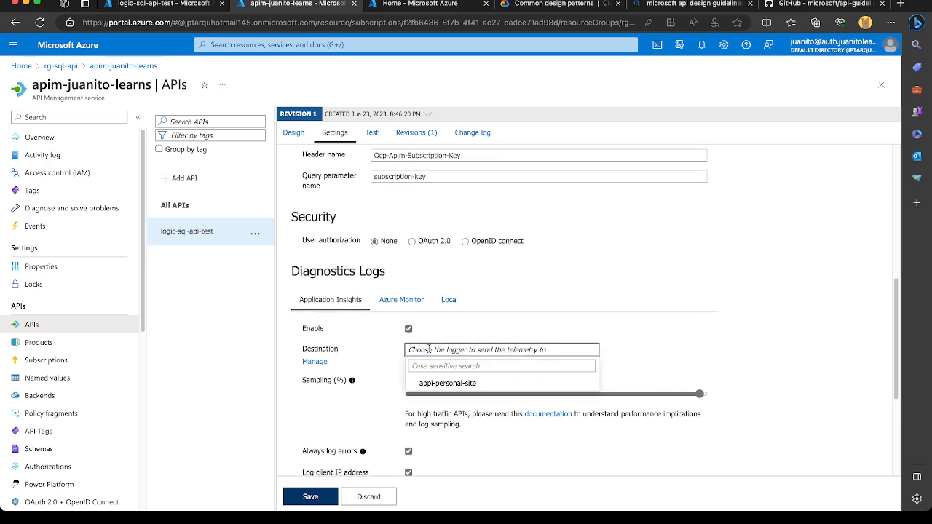
pyautogui.click(426, 383)
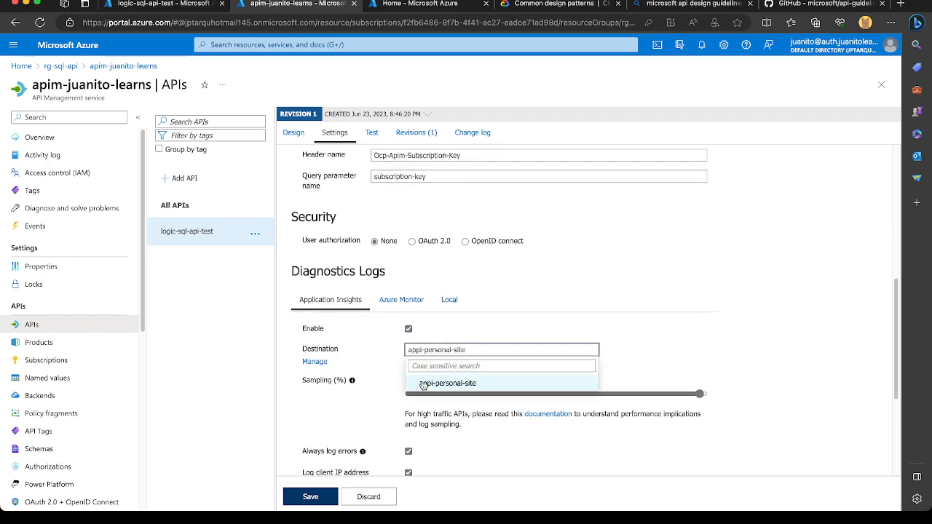
pyautogui.click(468, 335)
pyautogui.scroll(-3, 468, 291)
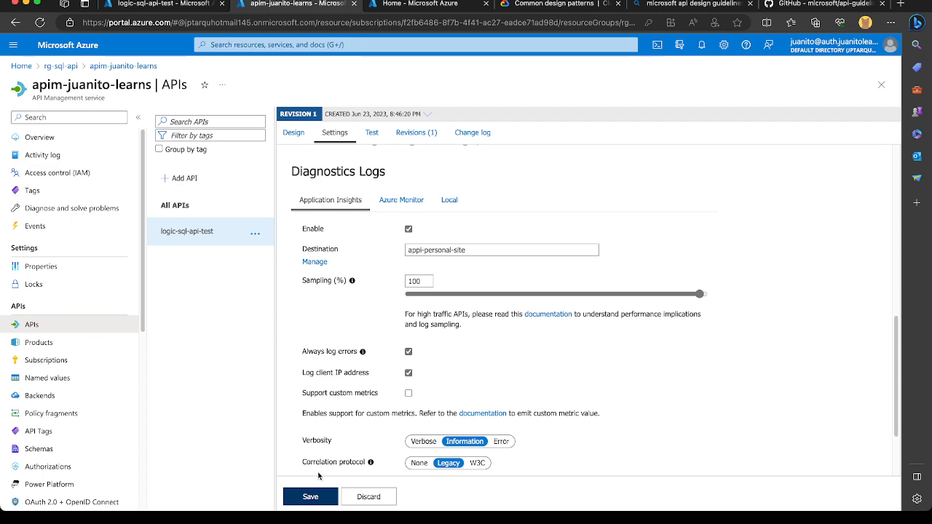
pyautogui.scroll(-3, 348, 437)
pyautogui.scroll(10, 356, 339)
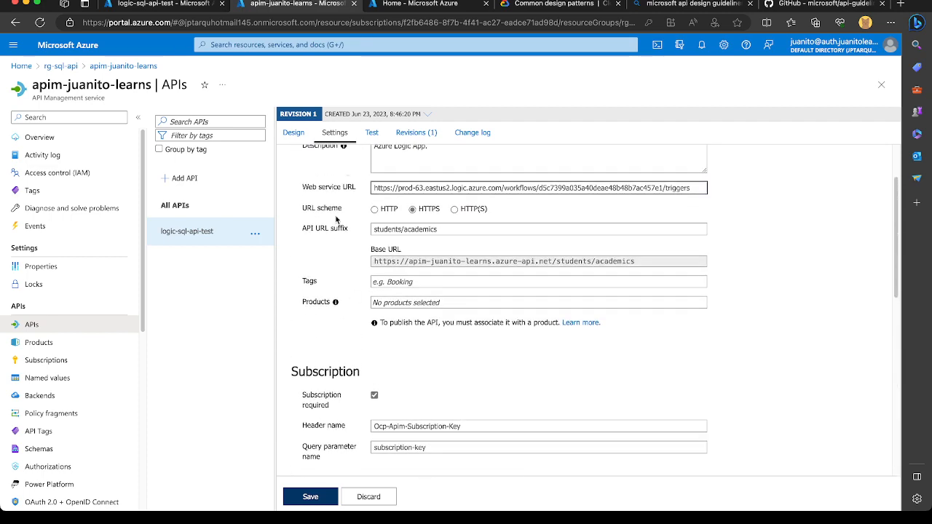
pyautogui.scroll(2, 332, 296)
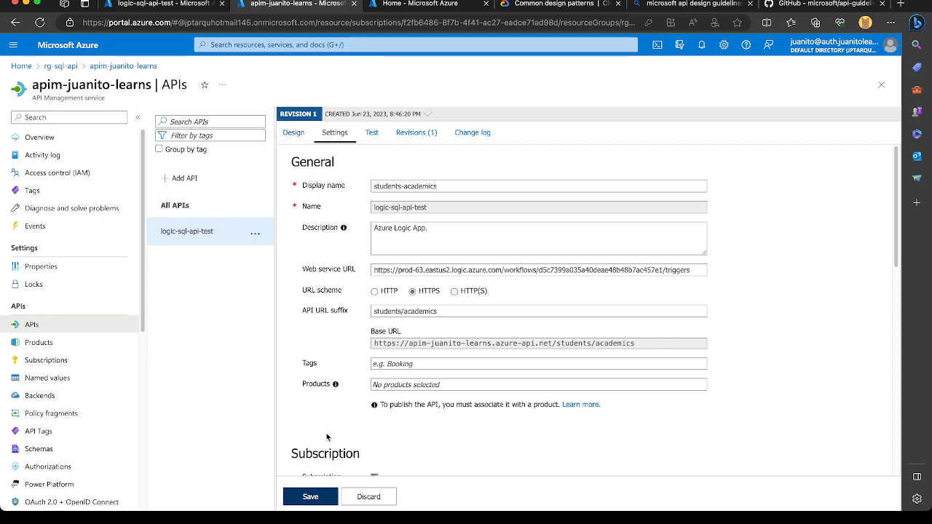
pyautogui.click(304, 498)
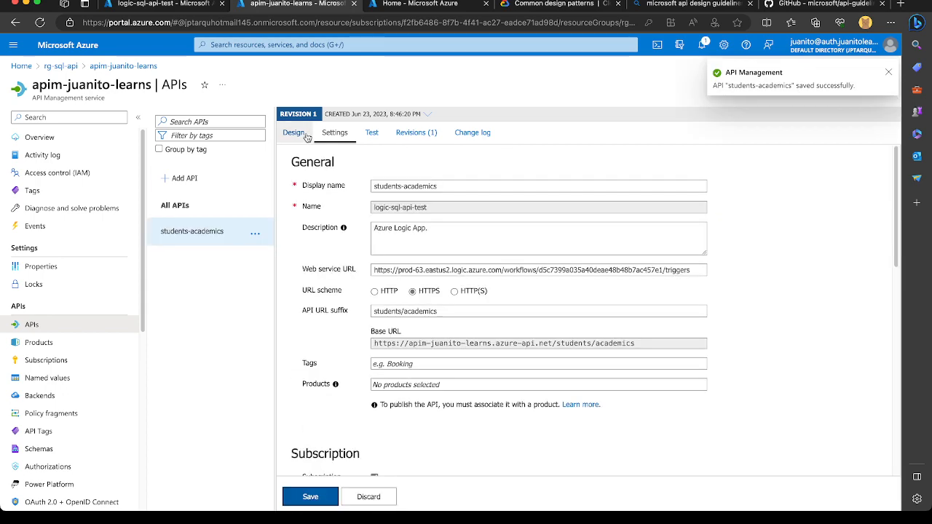
# Open the frontend definition for all operations of students-academics in the YAML OpenAPI editor.
pyautogui.click(299, 134)
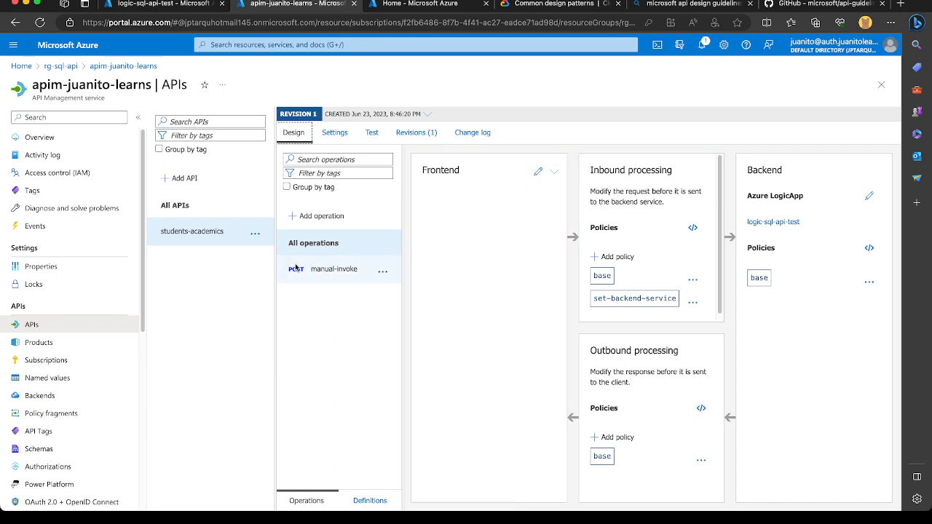
pyautogui.click(555, 169)
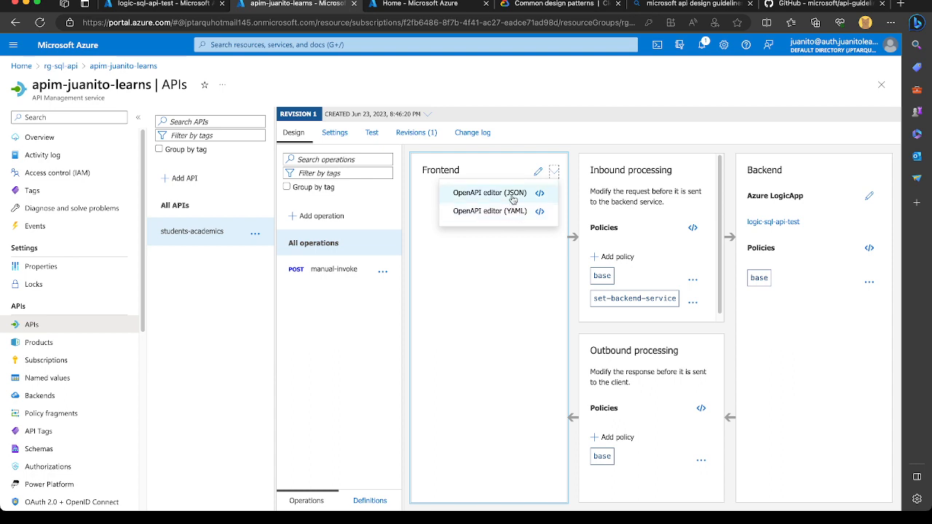
pyautogui.click(502, 214)
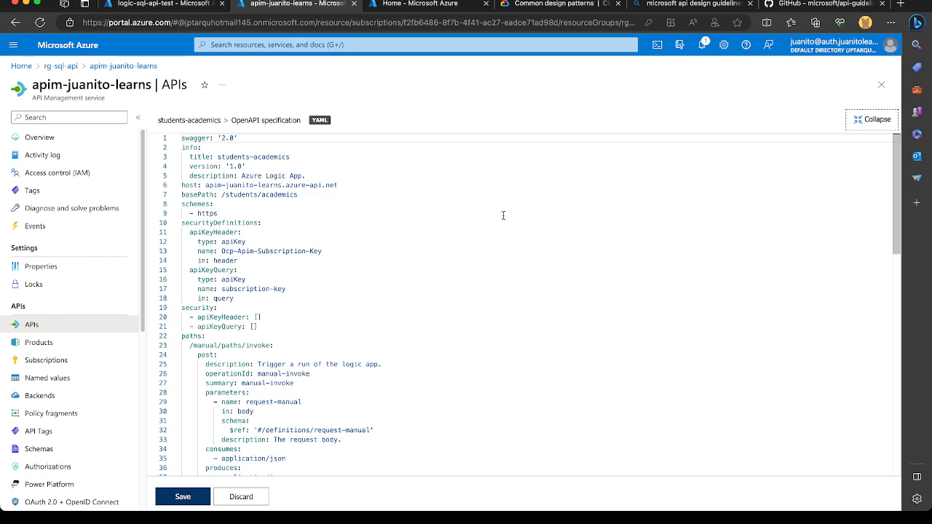
# Change the POST operation's path in the OpenAPI specification to /enroll.
pyautogui.scroll(-5, 356, 302)
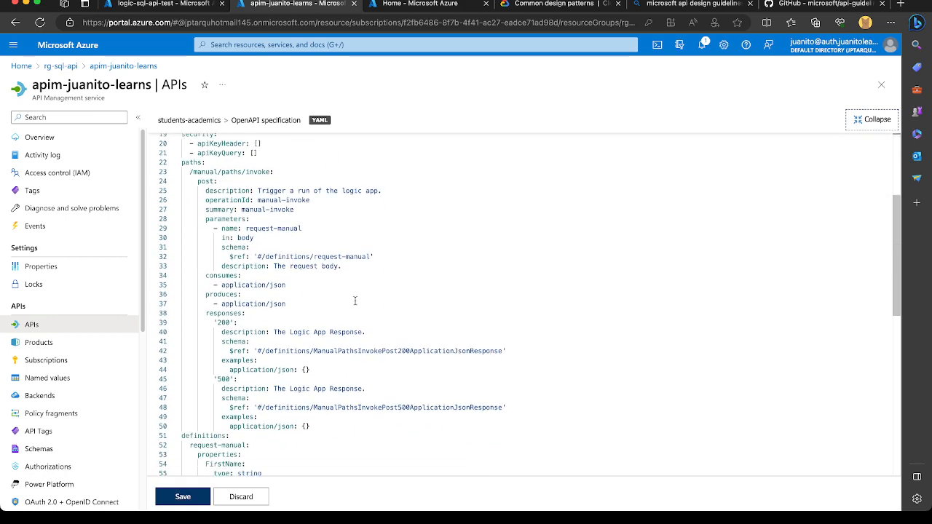
pyautogui.scroll(2, 253, 224)
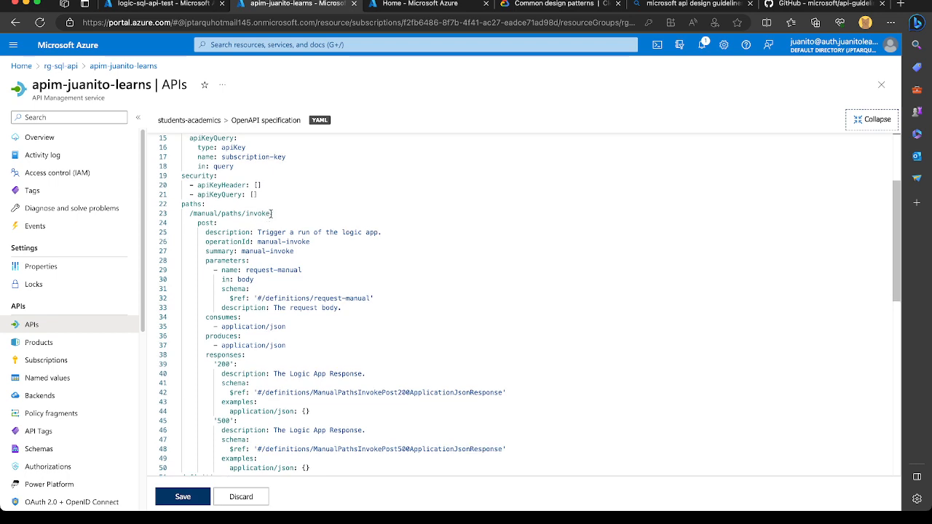
pyautogui.moveTo(270, 213); pyautogui.dragTo(193, 213)
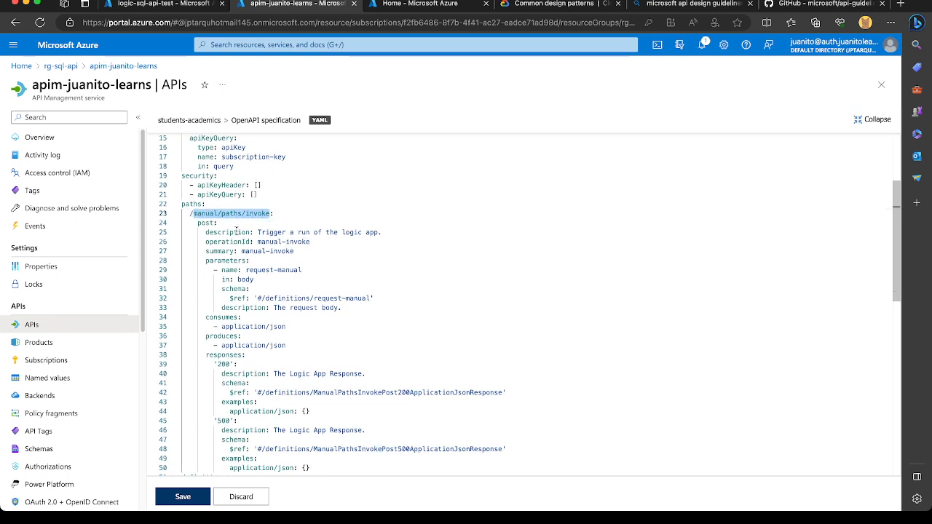
pyautogui.write('students:')
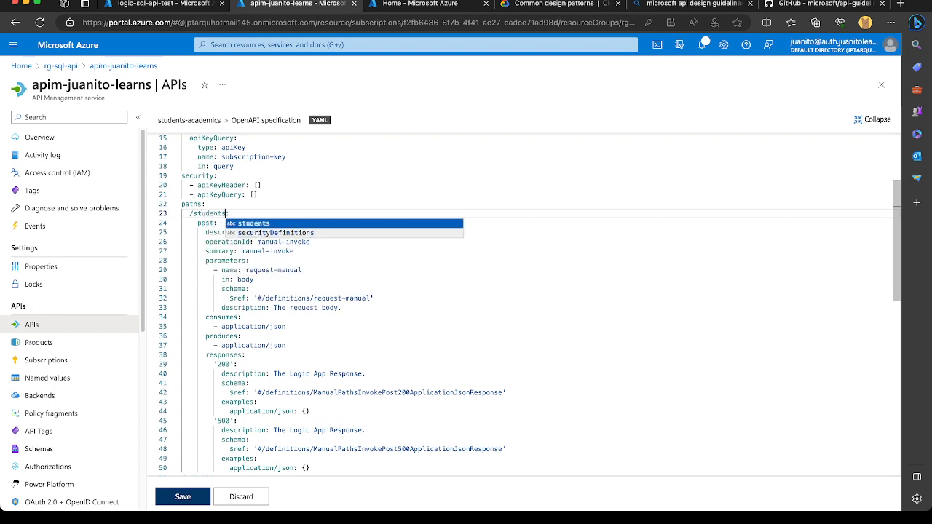
pyautogui.press('BackSpace')
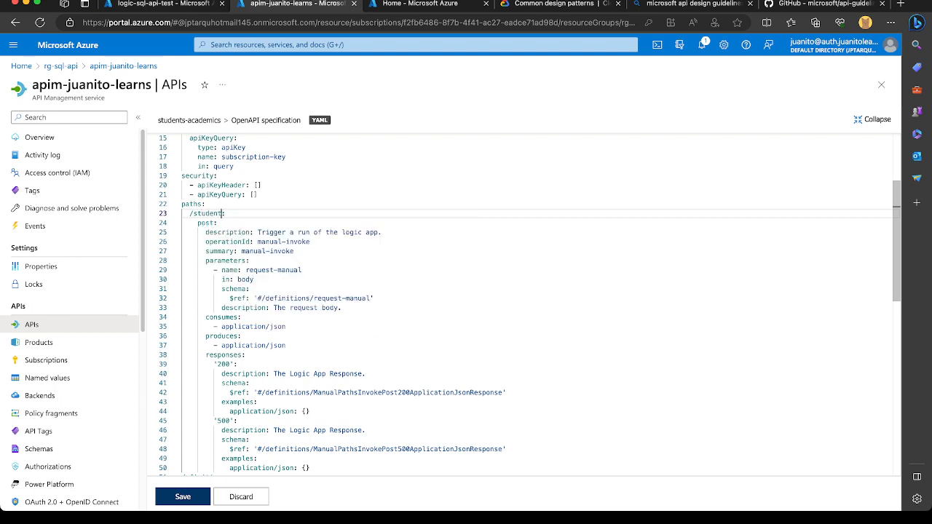
pyautogui.press('BackSpace')
pyautogui.press('BackSpace')
pyautogui.press('BackSpace')
pyautogui.press('BackSpace')
pyautogui.press('BackSpace')
pyautogui.press('BackSpace')
pyautogui.press('BackSpace')
pyautogui.write('enroll')
pyautogui.click(269, 224)
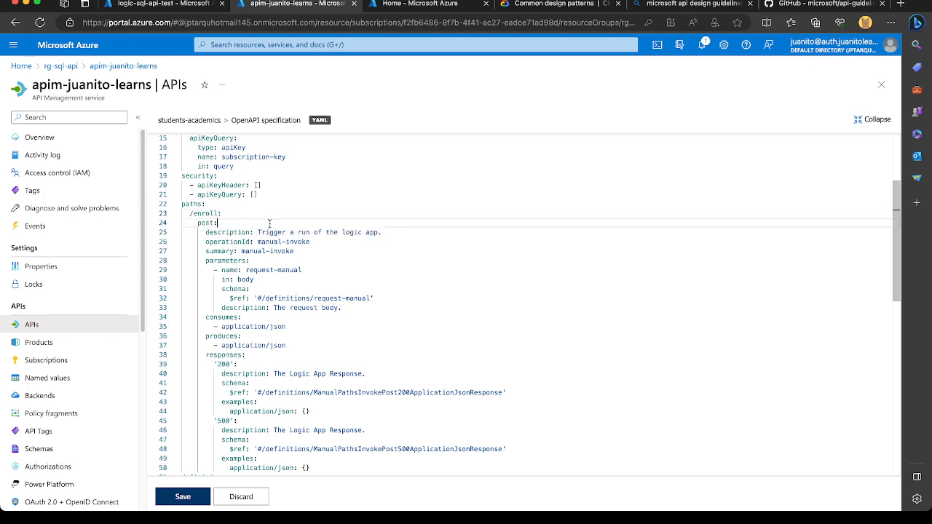
# Replace the POST operation's description with "Enroll Student into school".
pyautogui.moveTo(256, 231); pyautogui.dragTo(382, 232)
pyautogui.write('Enr')
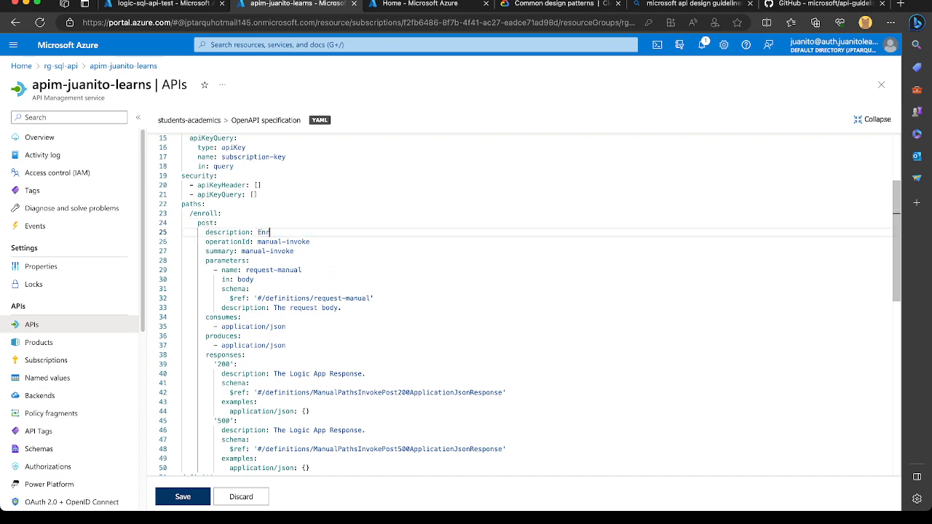
pyautogui.write('oll Student into school')
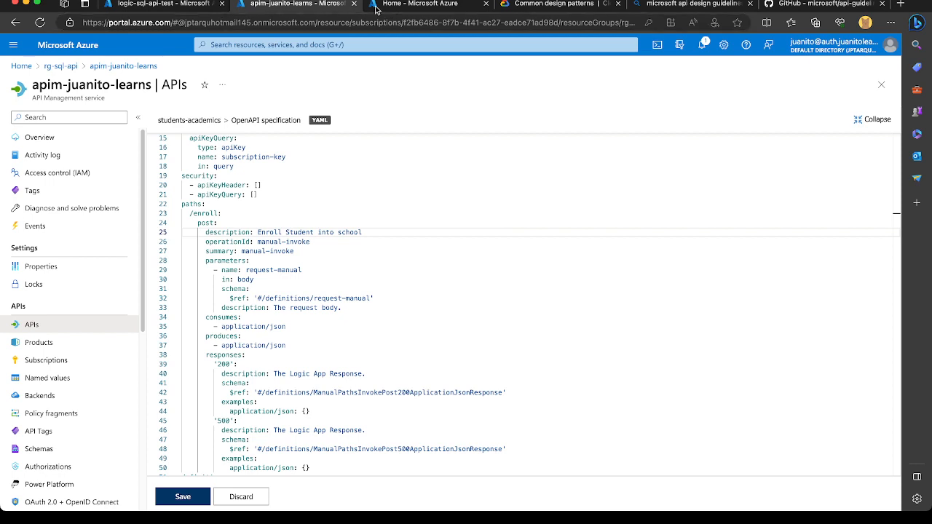
# Change the POST operation's operationId in the OpenAPI specification to post-enroll.
pyautogui.click(311, 248)
pyautogui.moveTo(311, 241); pyautogui.dragTo(267, 243)
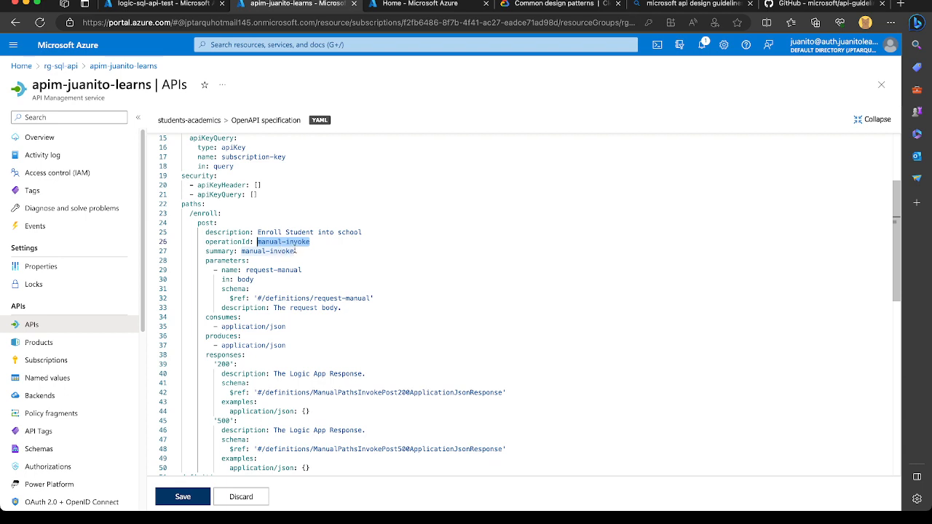
pyautogui.doubleClick(217, 214)
pyautogui.press('super+c')
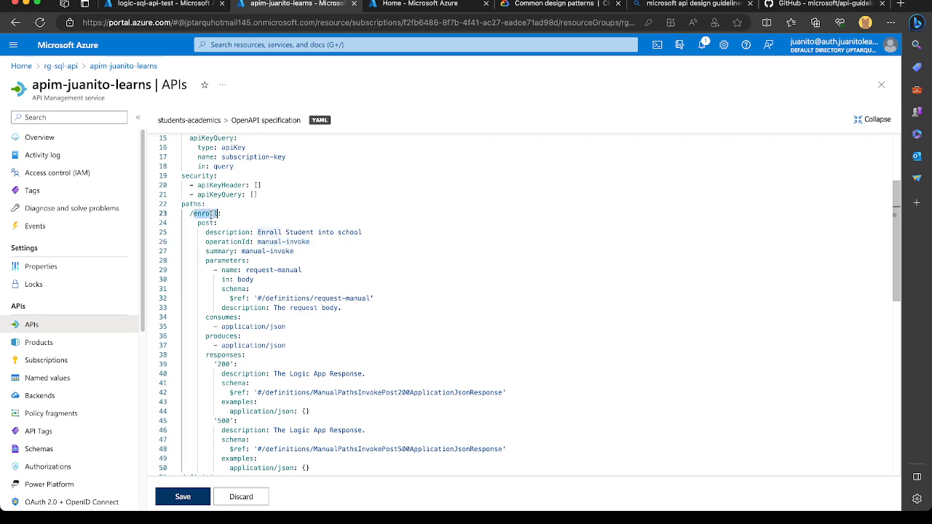
pyautogui.moveTo(320, 241); pyautogui.dragTo(286, 241)
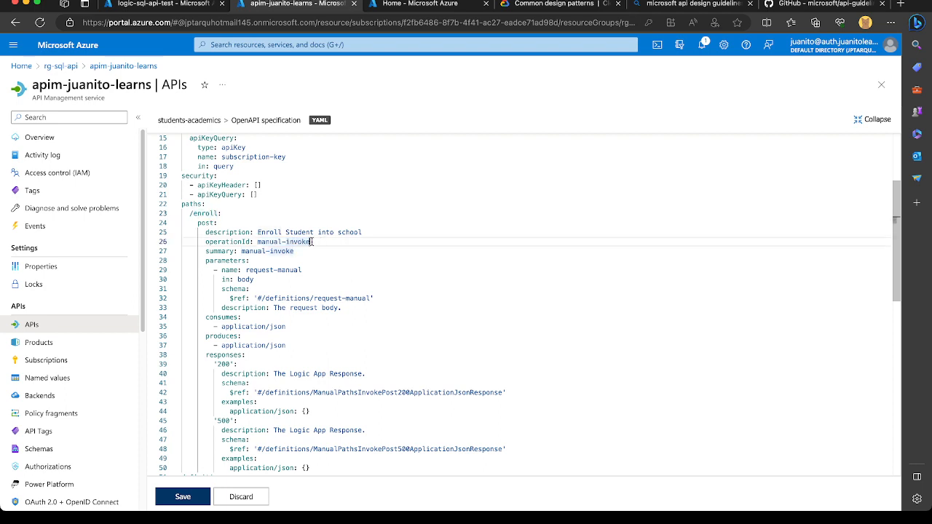
pyautogui.press('super+v')
pyautogui.moveTo(294, 250); pyautogui.dragTo(271, 250)
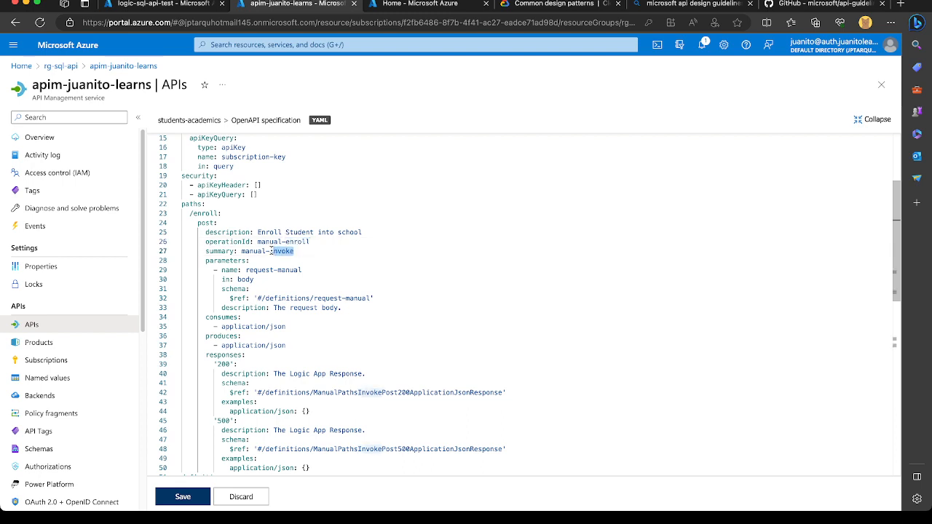
pyautogui.doubleClick(269, 241)
pyautogui.write('post')
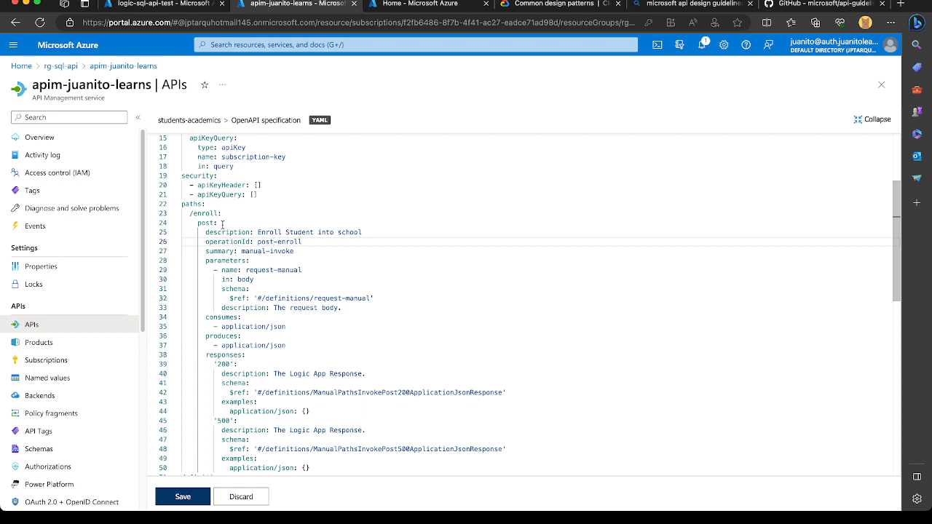
# Replace the POST operation's summary with its description text, "Enroll Student into school".
pyautogui.click(295, 251)
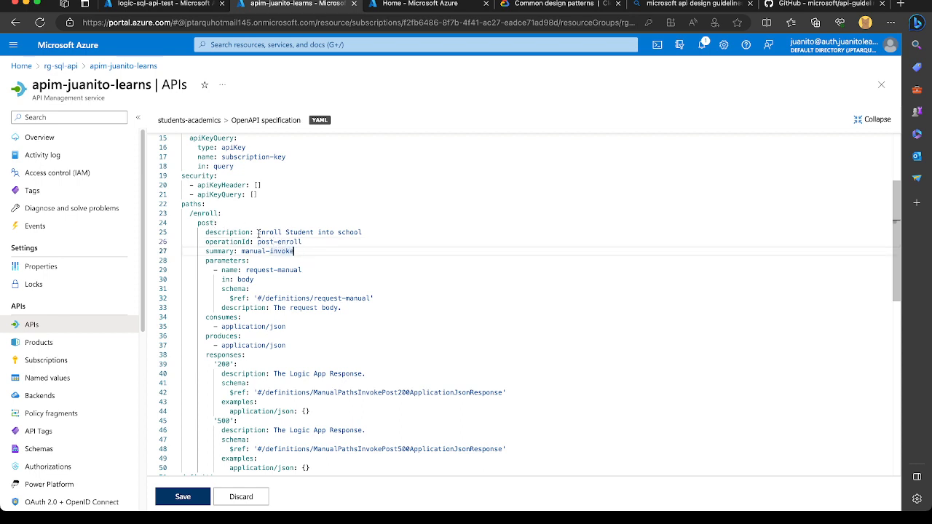
pyautogui.moveTo(258, 232); pyautogui.dragTo(365, 232)
pyautogui.hotkey('ctrl', 'c')
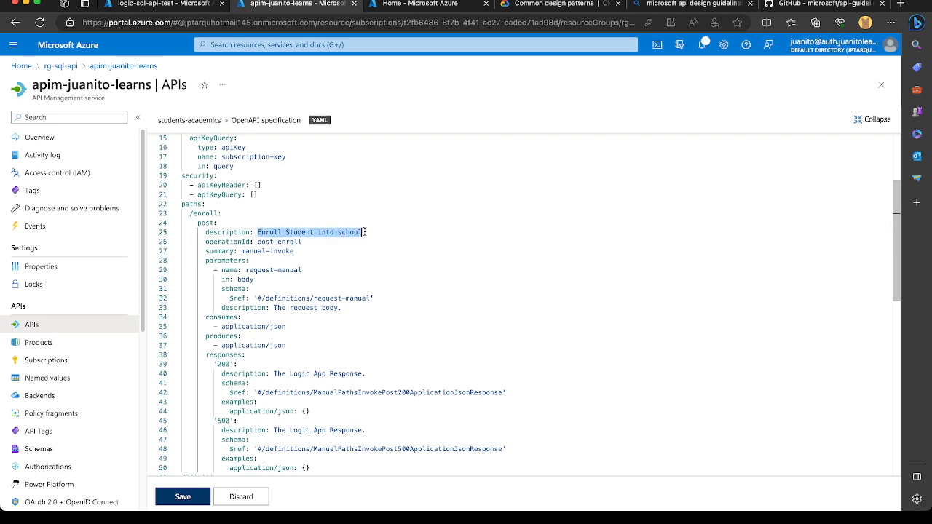
pyautogui.moveTo(294, 251); pyautogui.dragTo(241, 251)
pyautogui.hotkey('ctrl', 'v')
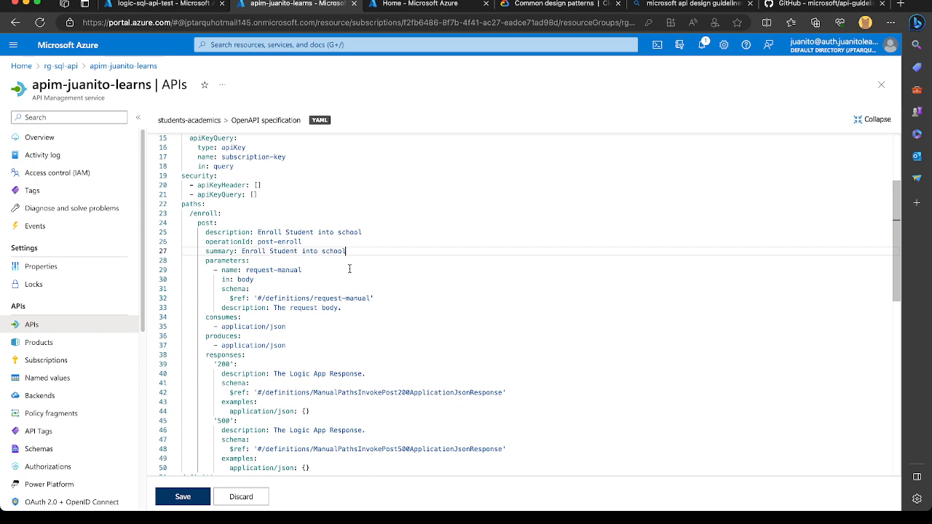
pyautogui.click(295, 261)
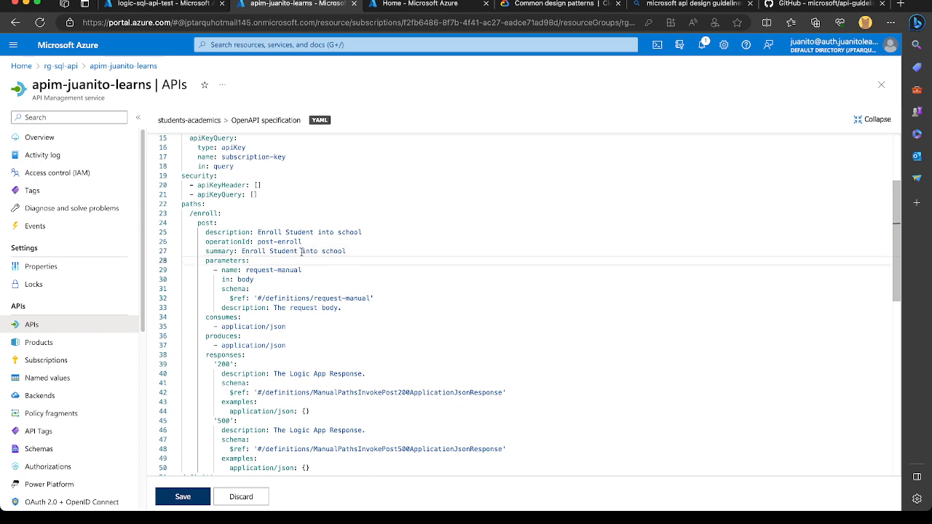
# Examine the POST operation's request parameter, its responses and the properties of the request-manual definition.
pyautogui.click(294, 279)
pyautogui.scroll(-3, 294, 279)
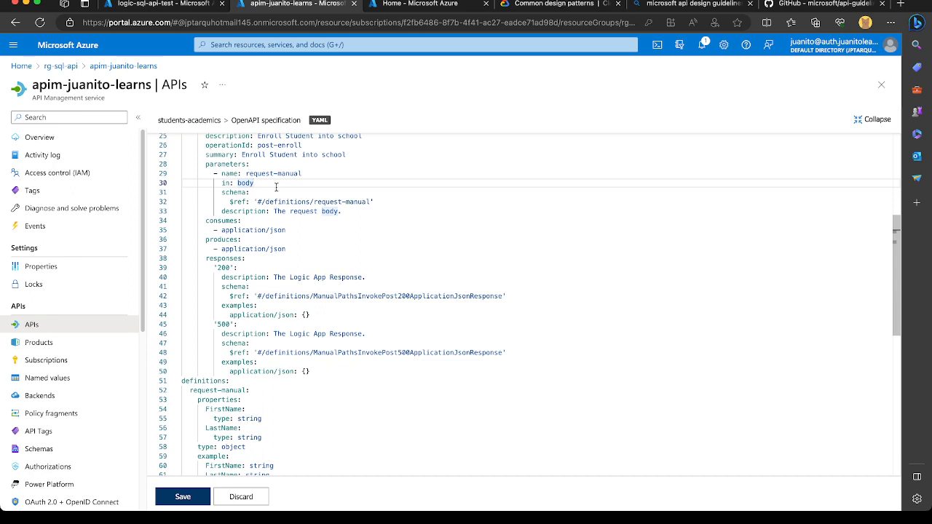
pyautogui.click(257, 172)
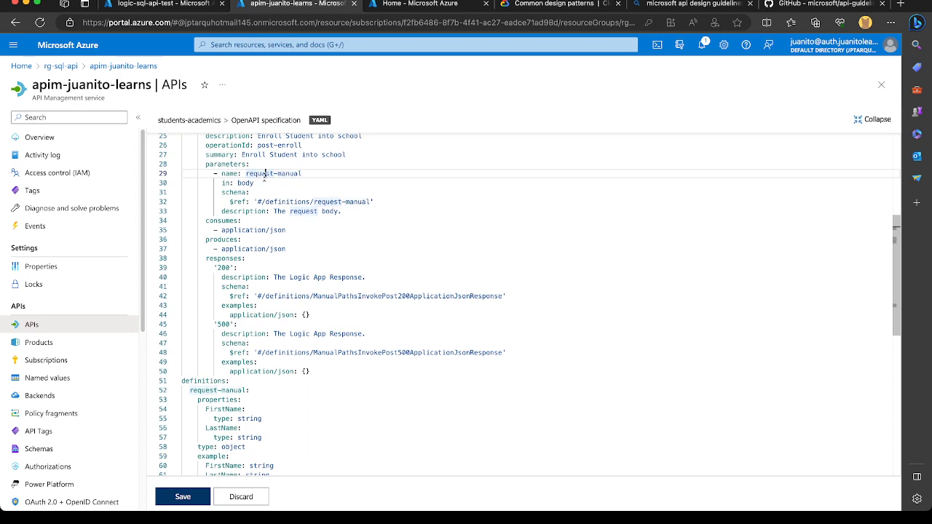
pyautogui.scroll(-4, 262, 347)
pyautogui.scroll(5, 271, 276)
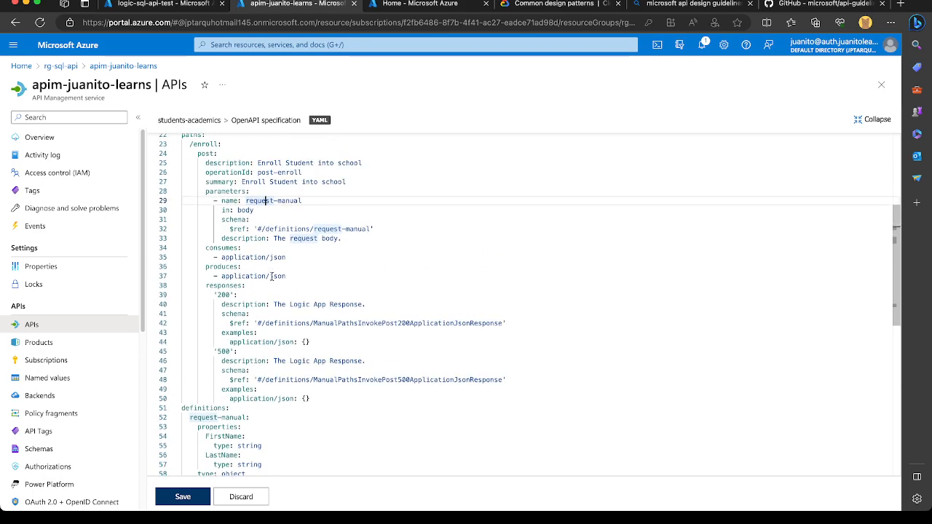
pyautogui.scroll(-2, 272, 276)
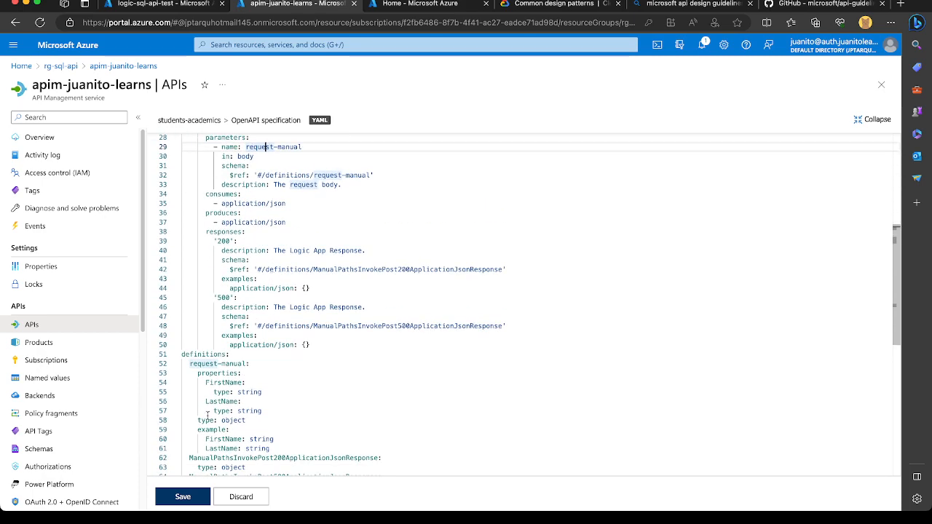
pyautogui.scroll(-3, 248, 391)
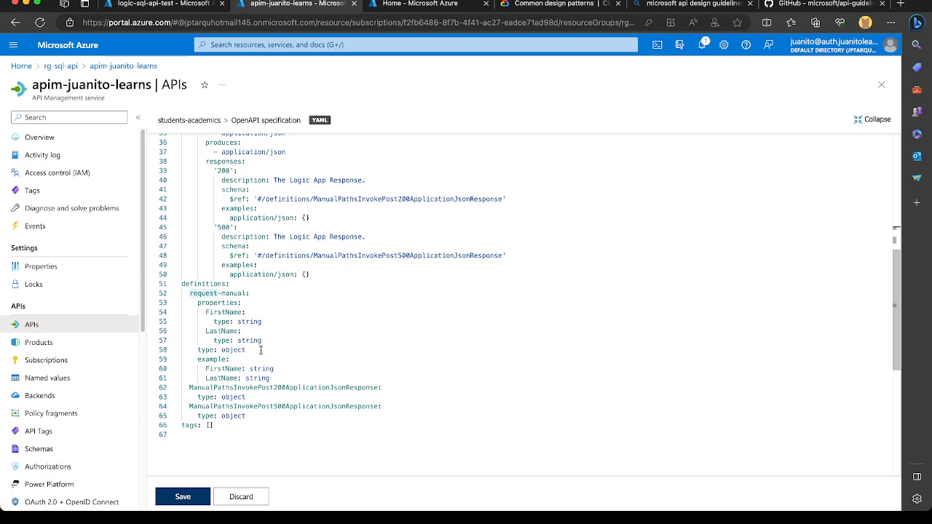
pyautogui.click(230, 312)
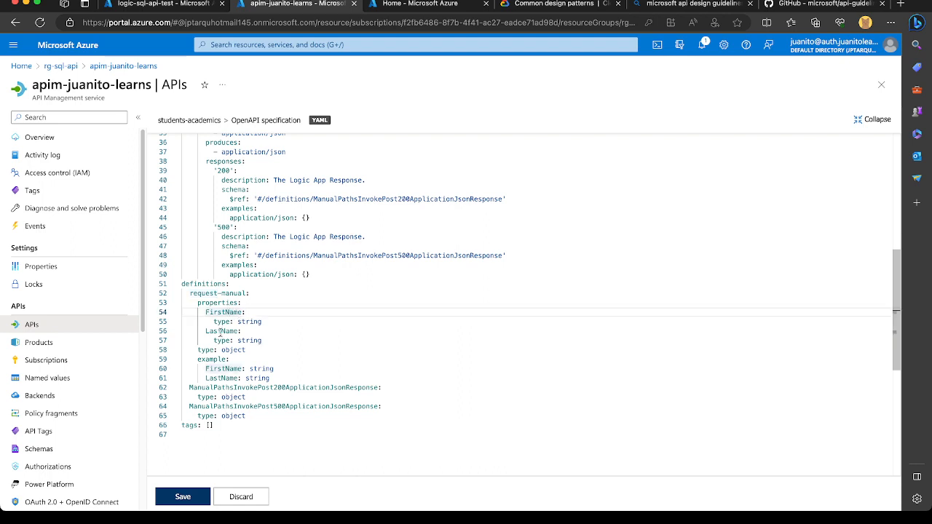
pyautogui.click(220, 332)
pyautogui.scroll(1, 256, 335)
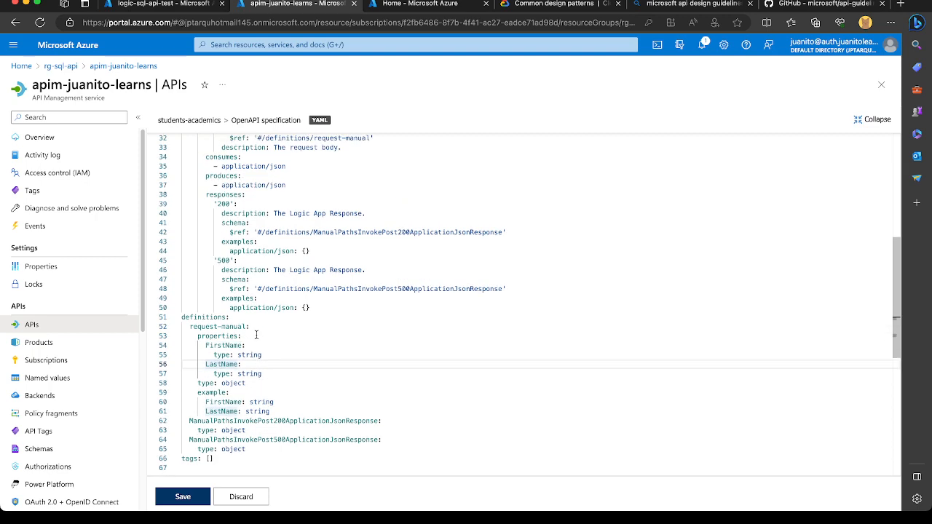
pyautogui.scroll(3, 256, 335)
pyautogui.scroll(1, 256, 335)
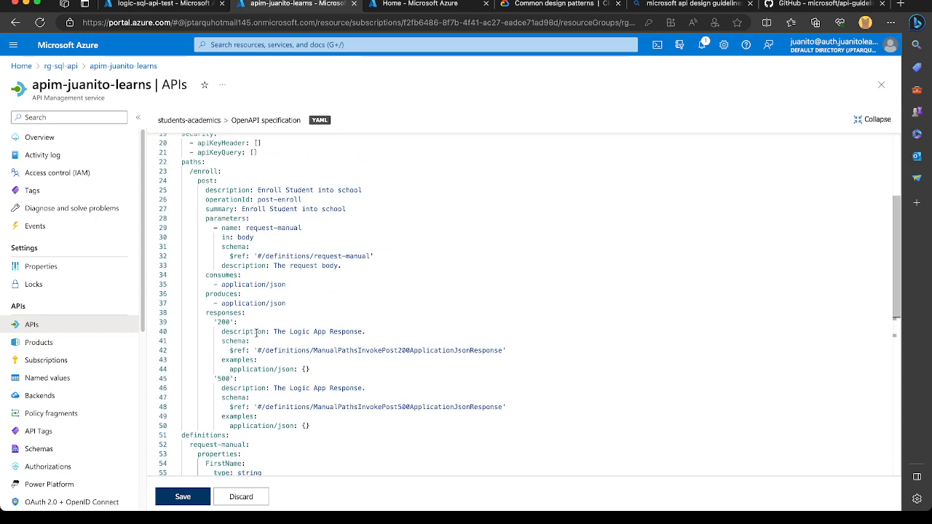
# Trace the body parameter's schema reference to the request-manual definition and its example.
pyautogui.click(249, 221)
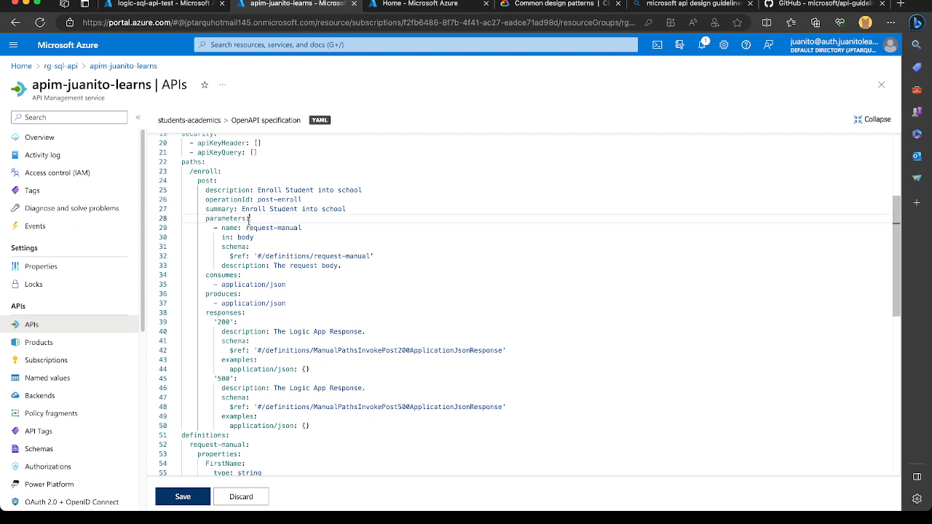
pyautogui.click(238, 239)
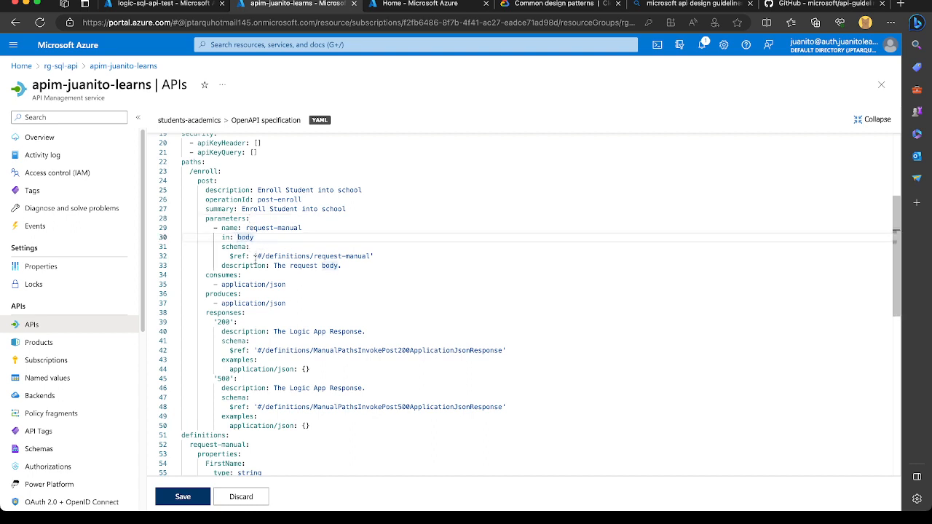
pyautogui.scroll(-4, 258, 277)
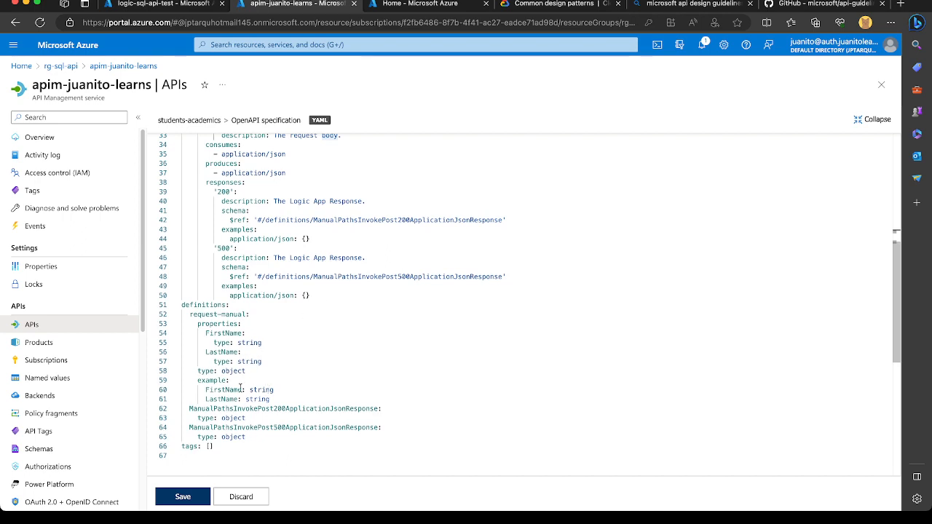
pyautogui.click(206, 390)
pyautogui.click(211, 400)
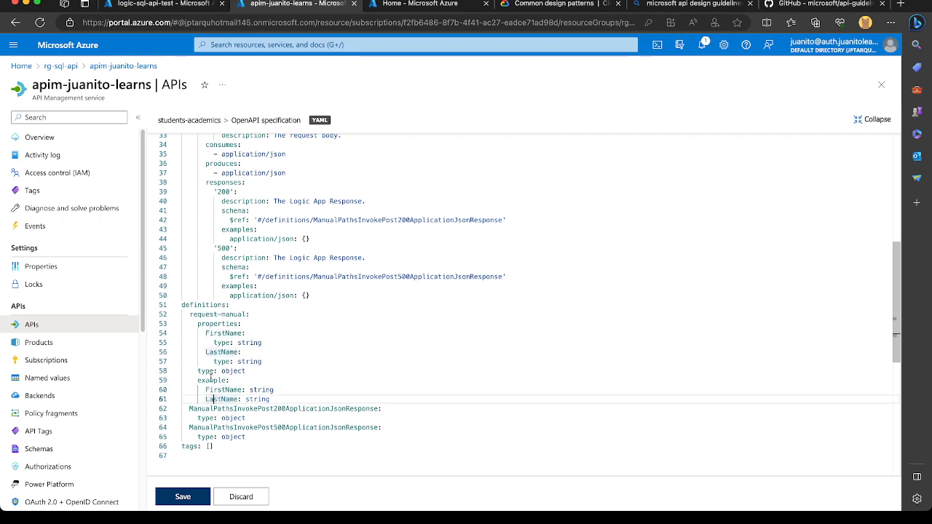
pyautogui.scroll(3, 293, 301)
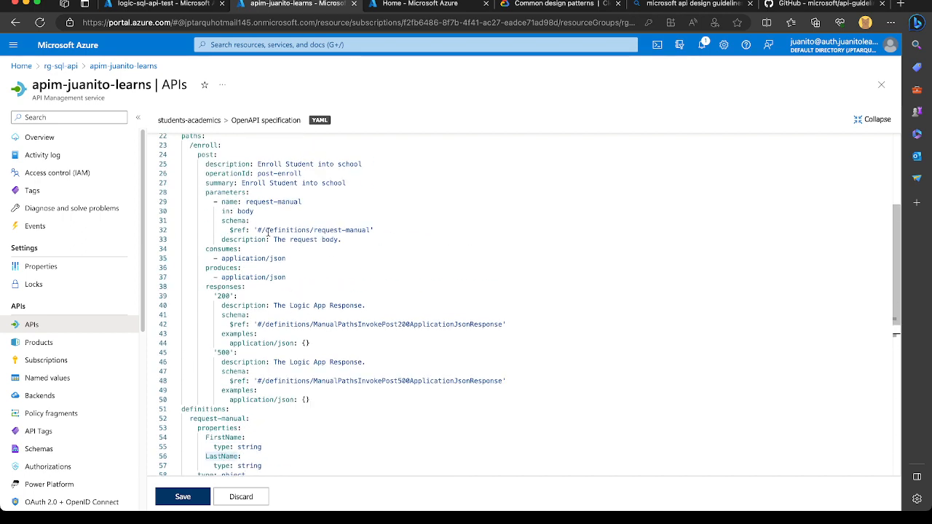
pyautogui.click(235, 222)
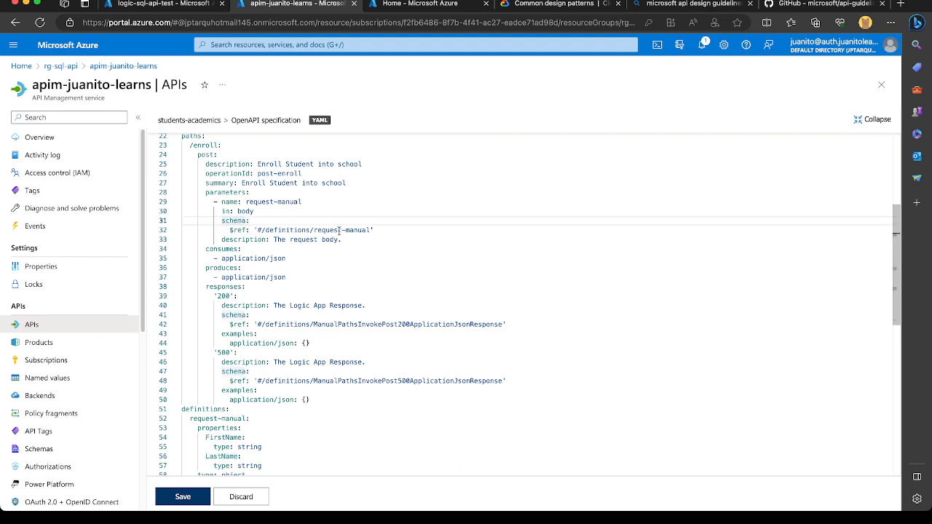
pyautogui.doubleClick(335, 230)
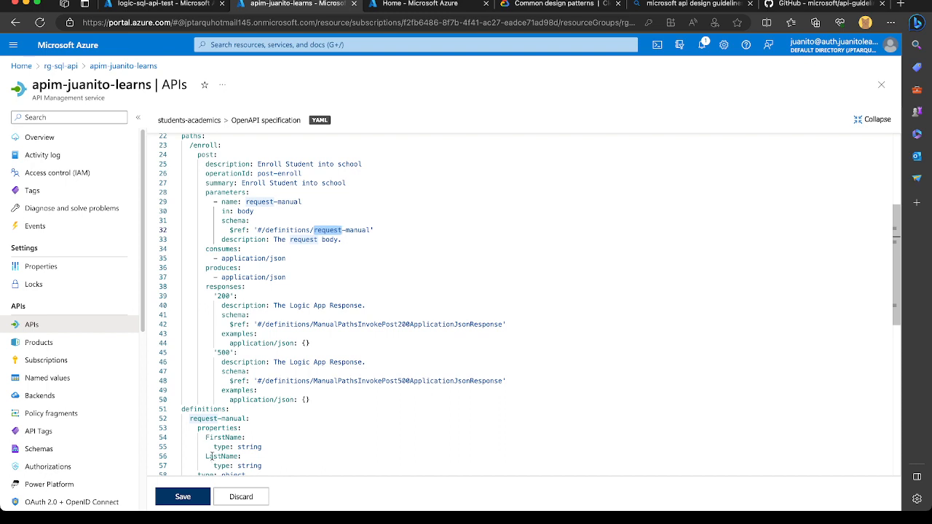
pyautogui.doubleClick(294, 230)
pyautogui.click(210, 428)
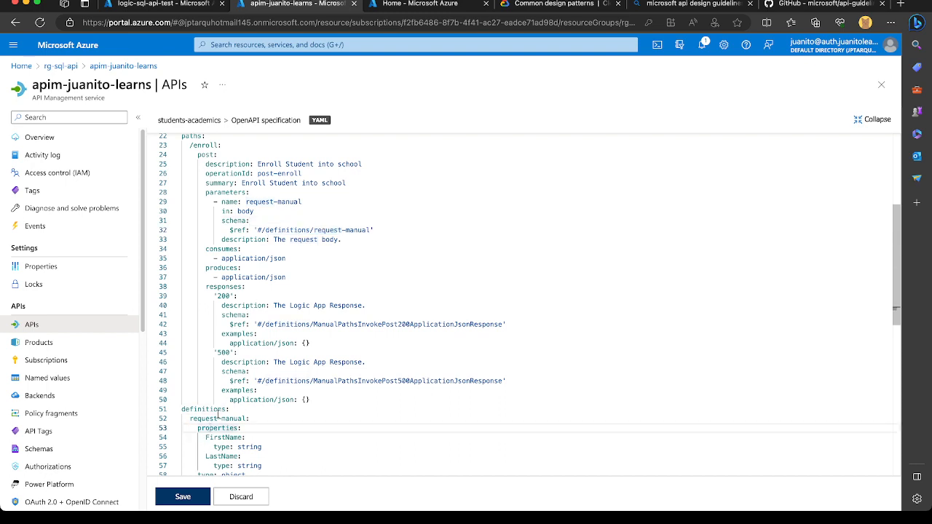
# Review the OpenAPI specification from the swagger version and security sections through the /enroll path to the definitions.
pyautogui.scroll(5, 316, 233)
pyautogui.scroll(-5, 317, 233)
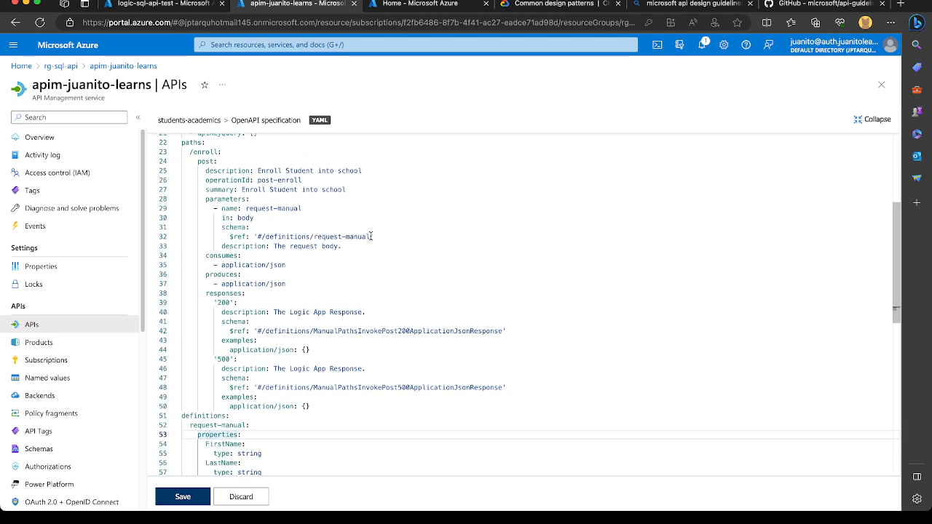
pyautogui.scroll(5, 354, 212)
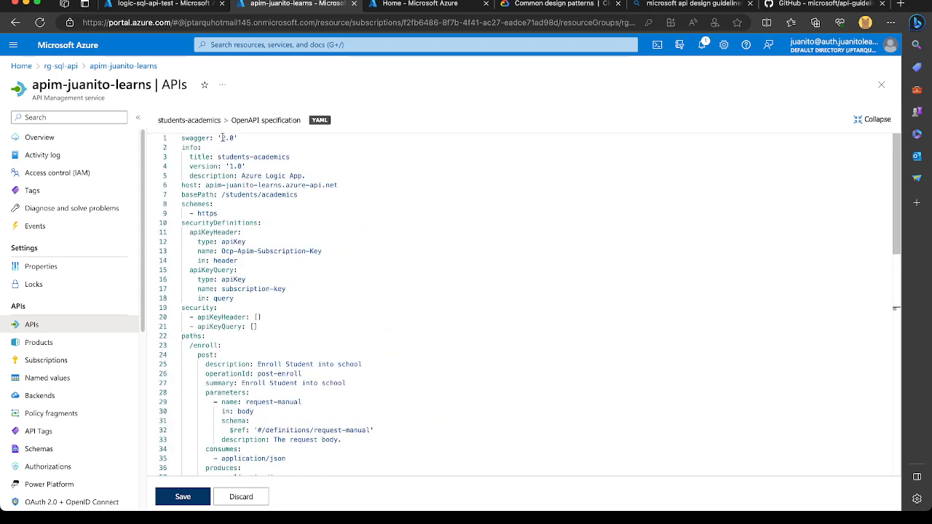
pyautogui.scroll(-15, 345, 273)
pyautogui.scroll(15, 345, 273)
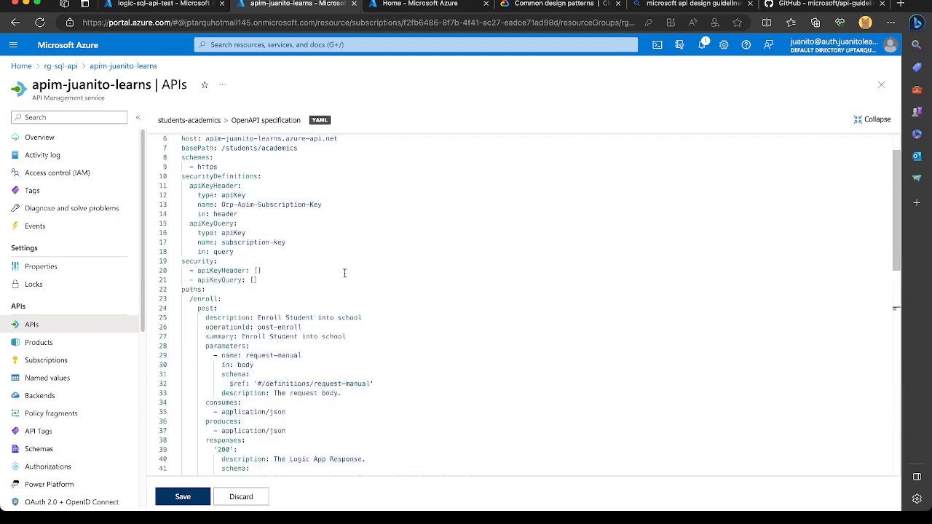
pyautogui.scroll(-5, 345, 273)
pyautogui.scroll(-3, 345, 273)
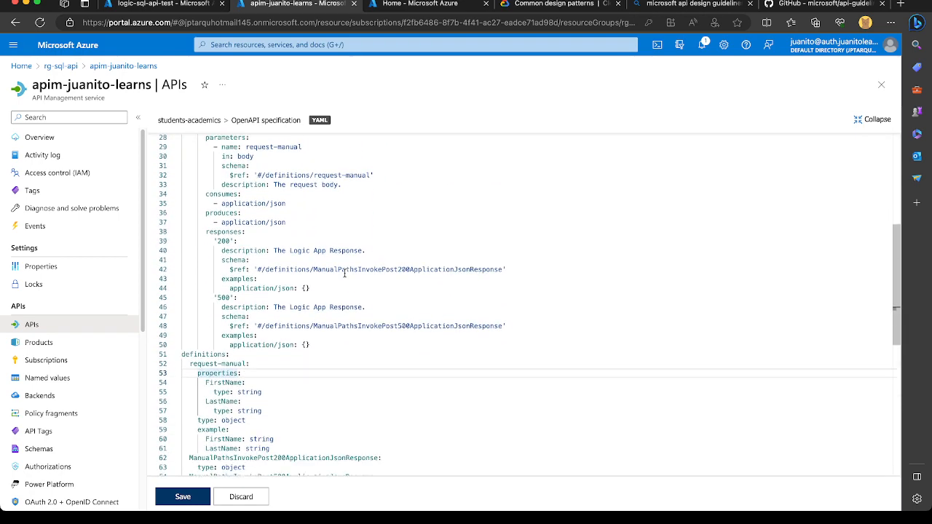
pyautogui.scroll(5, 345, 273)
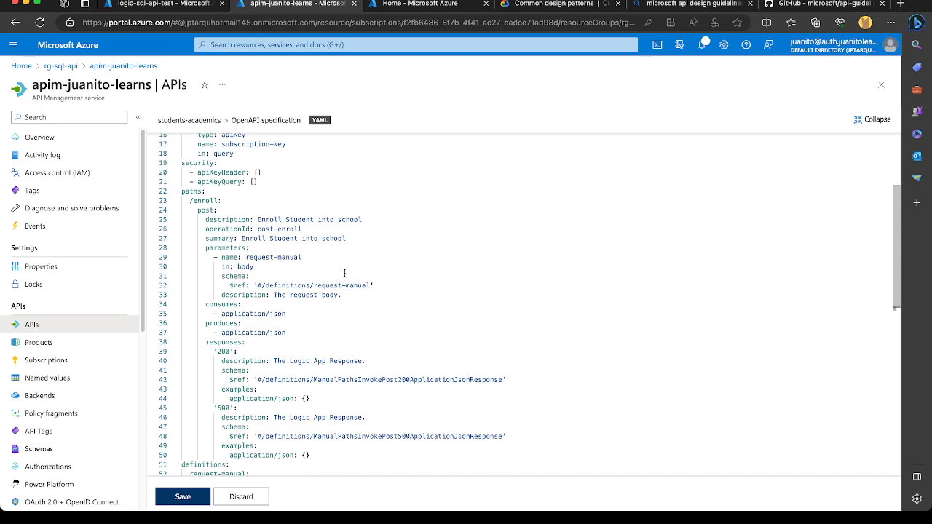
pyautogui.scroll(-4, 344, 274)
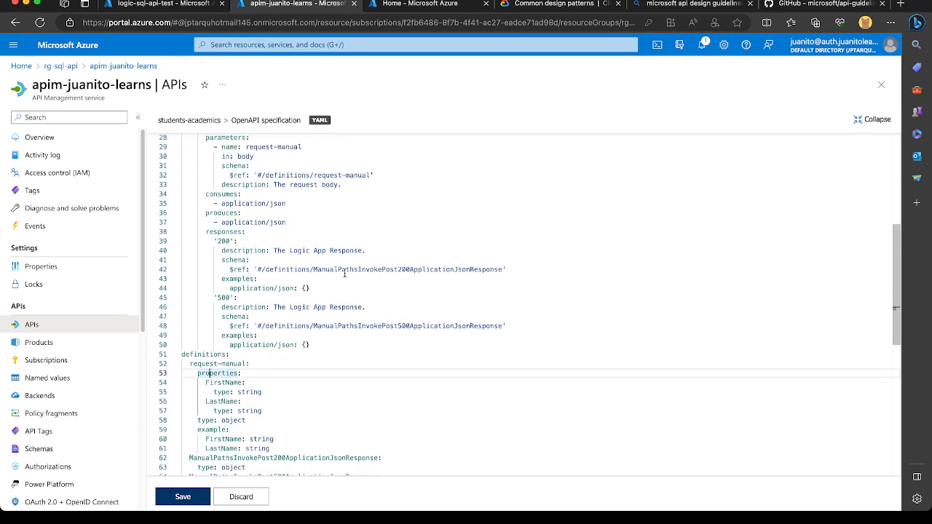
# Point the body parameter's schema reference to #/definitions/student-enrollment-request.
pyautogui.click(369, 176)
pyautogui.moveTo(371, 175); pyautogui.dragTo(313, 176)
pyautogui.write('s')
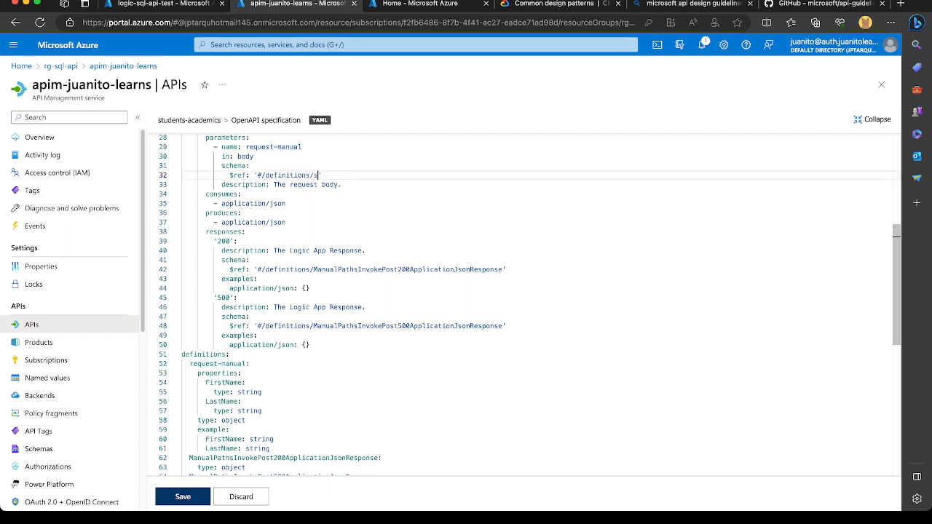
pyautogui.write('tudent-enrollment-request')
# Rename the request-manual entry under definitions to student-enrollment-request.
pyautogui.moveTo(419, 175); pyautogui.dragTo(313, 176)
pyautogui.hotkey('ctrl', 'c')
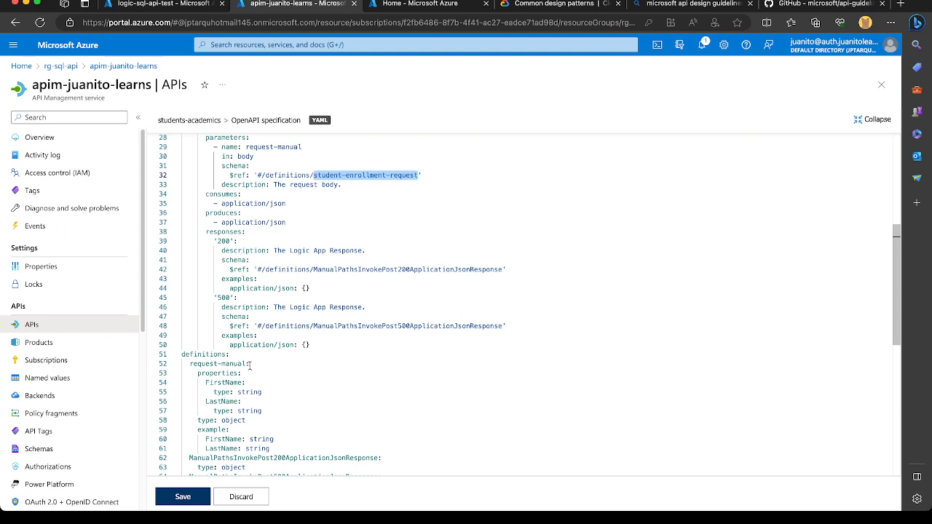
pyautogui.moveTo(249, 363); pyautogui.dragTo(191, 367)
pyautogui.hotkey('ctrl', 'v')
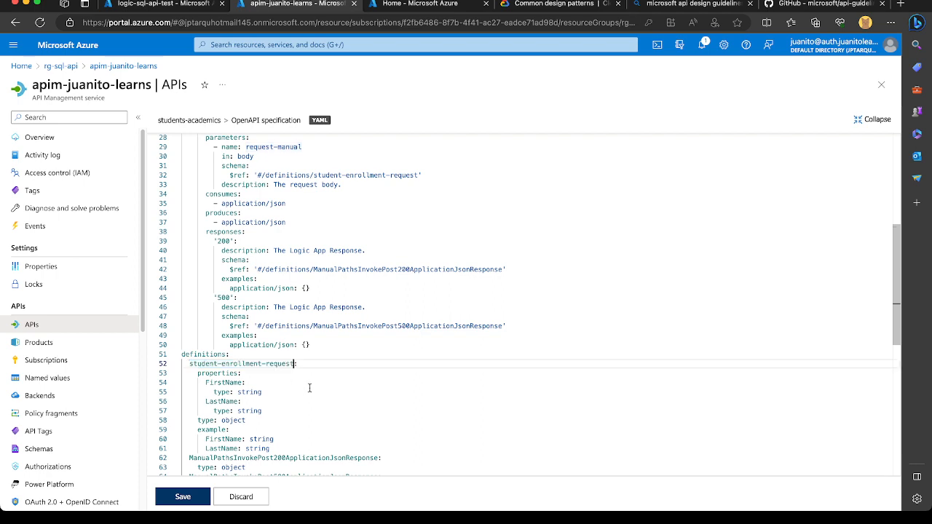
pyautogui.click(269, 380)
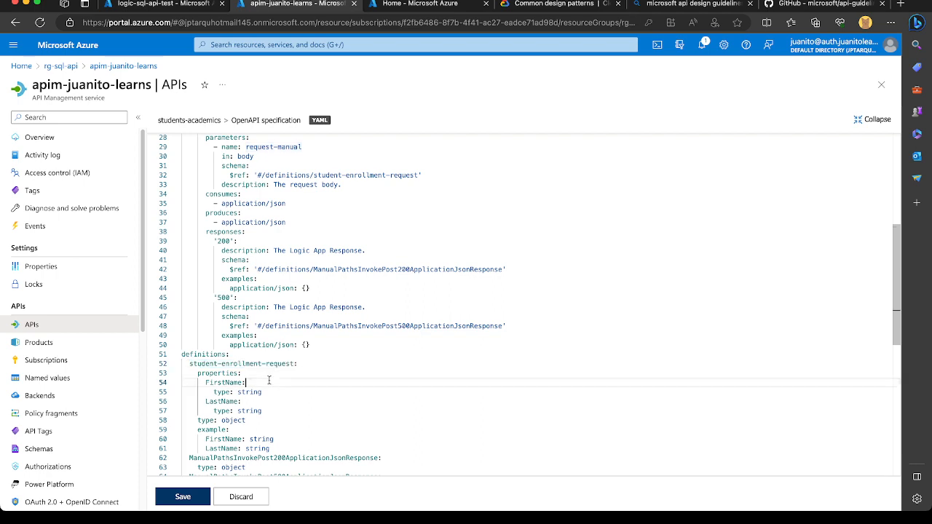
# Replace the string placeholders for FirstName and LastName in the student-enrollment-request example with a sample first and last name.
pyautogui.doubleClick(261, 439)
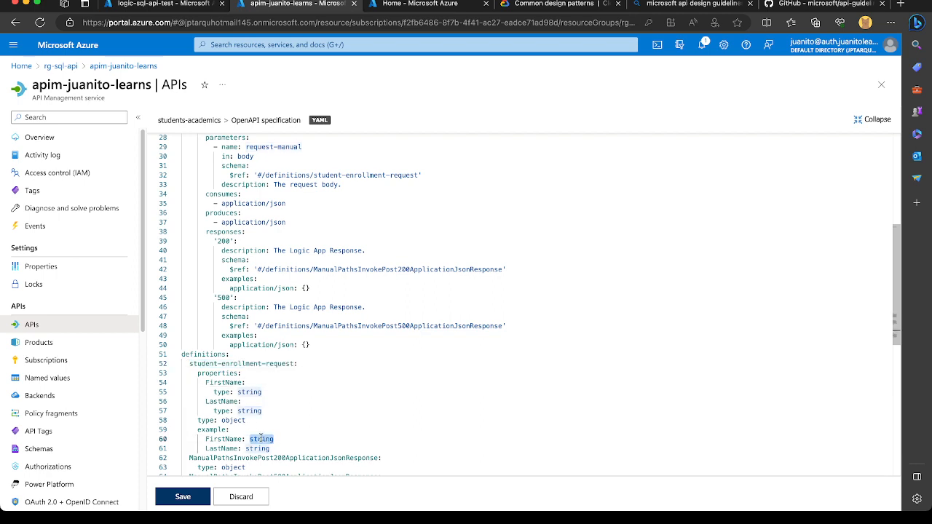
pyautogui.write('Joh')
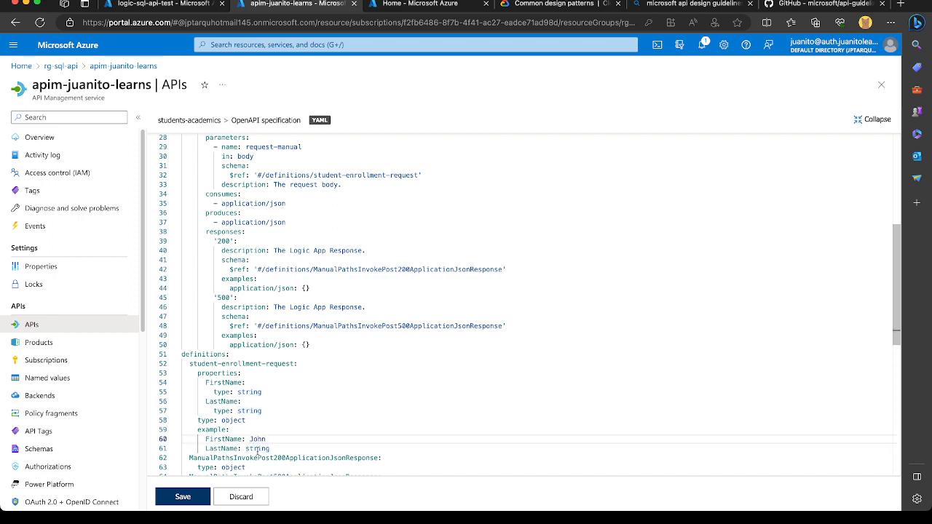
pyautogui.doubleClick(257, 449)
pyautogui.write('Smith')
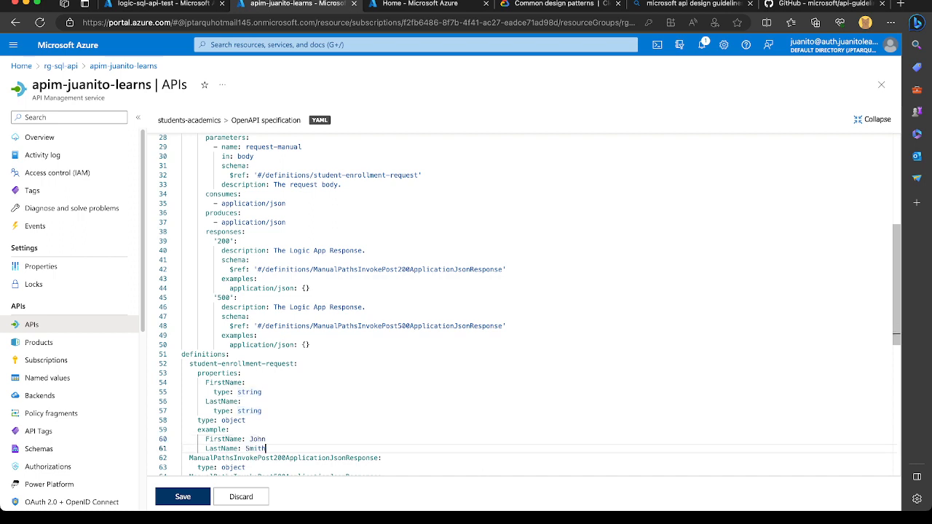
pyautogui.scroll(-3, 213, 430)
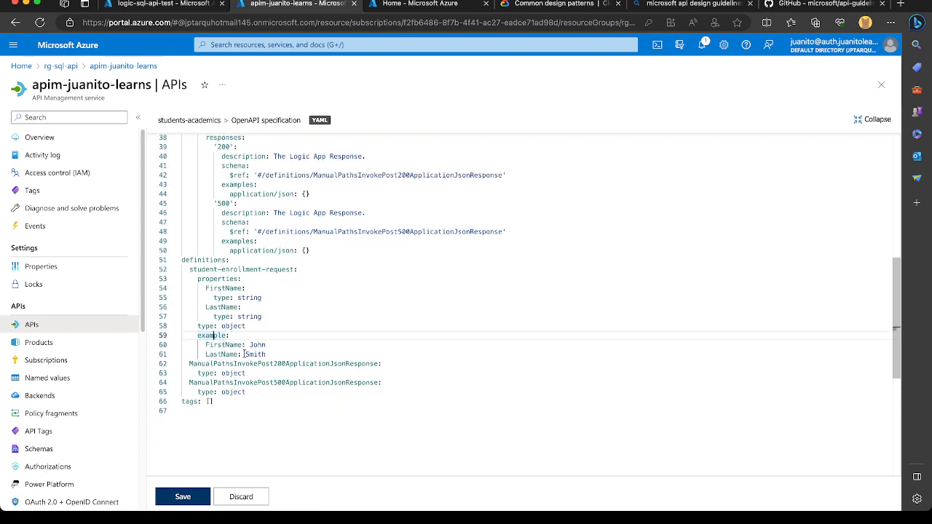
pyautogui.scroll(1, 275, 307)
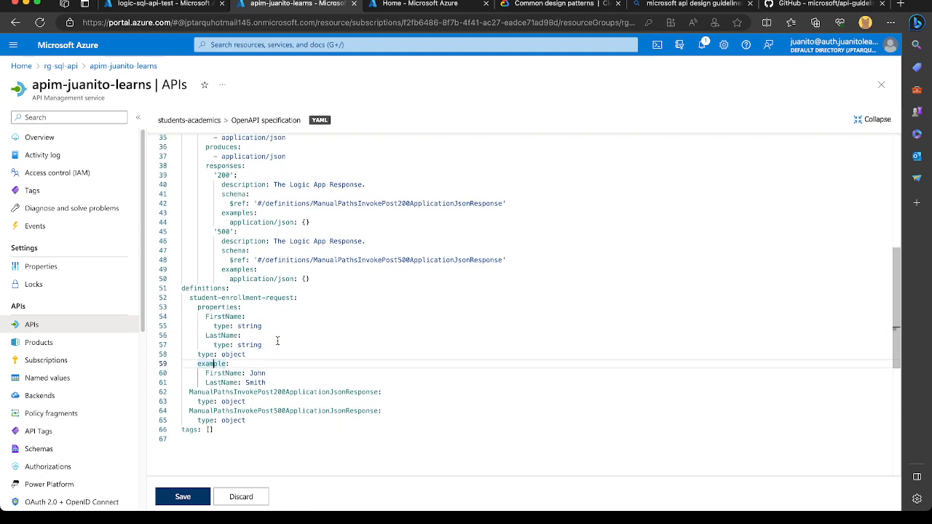
# Examine the 200 and 500 response definitions and the consumes and produces content types of the /enroll operation.
pyautogui.click(334, 393)
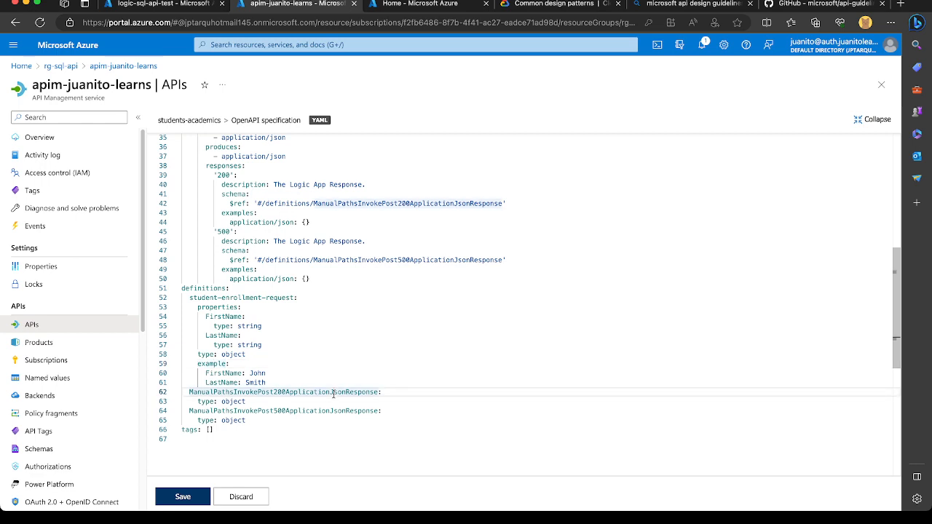
pyautogui.click(325, 409)
pyautogui.doubleClick(224, 401)
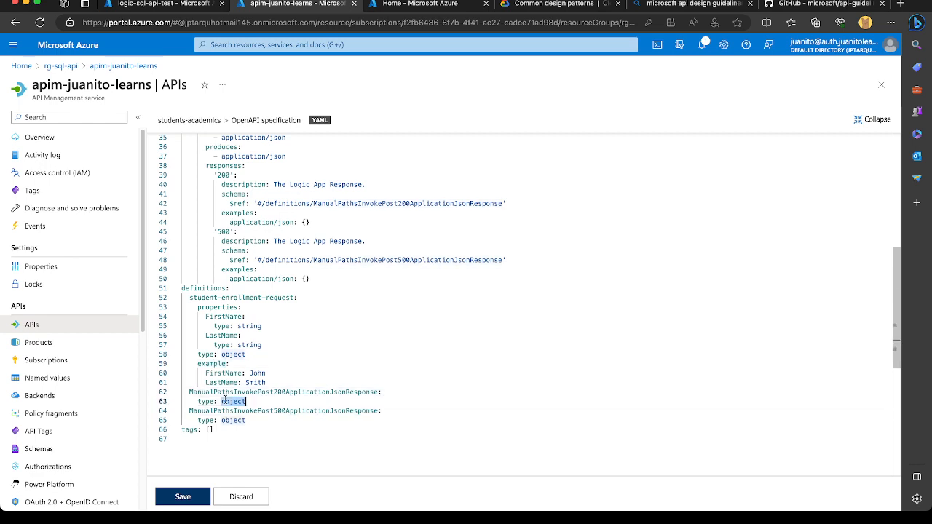
pyautogui.scroll(3, 270, 369)
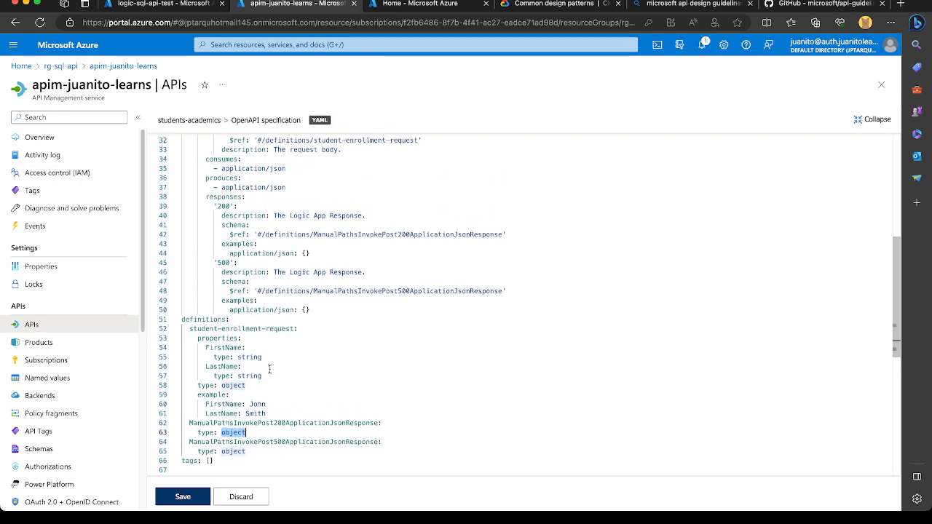
pyautogui.scroll(3, 269, 370)
pyautogui.scroll(3, 250, 430)
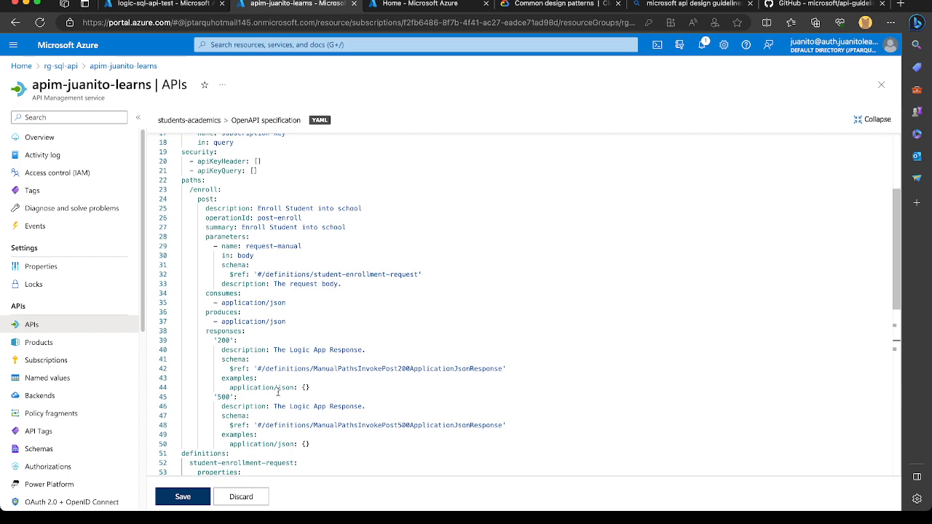
pyautogui.click(253, 303)
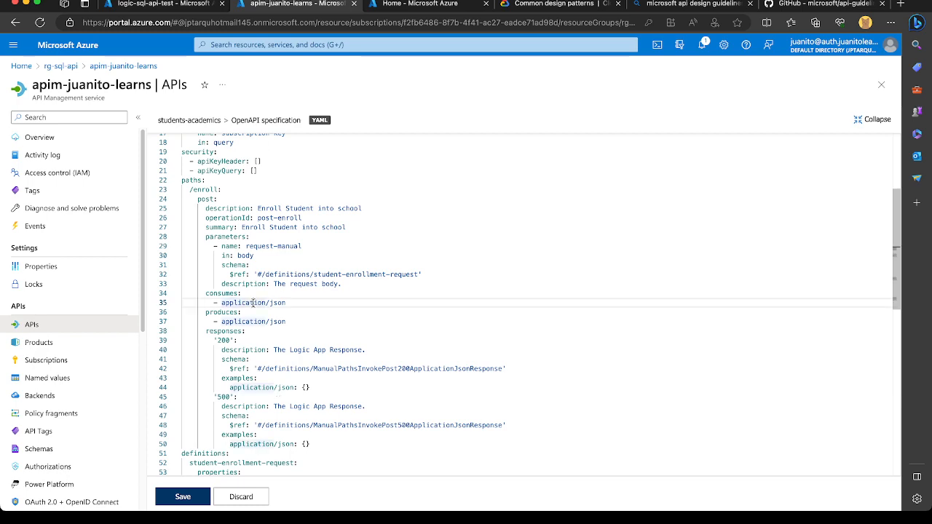
pyautogui.click(259, 321)
# Save the edited OpenAPI specification of the students-academics API and dismiss the notification.
pyautogui.scroll(-15, 219, 437)
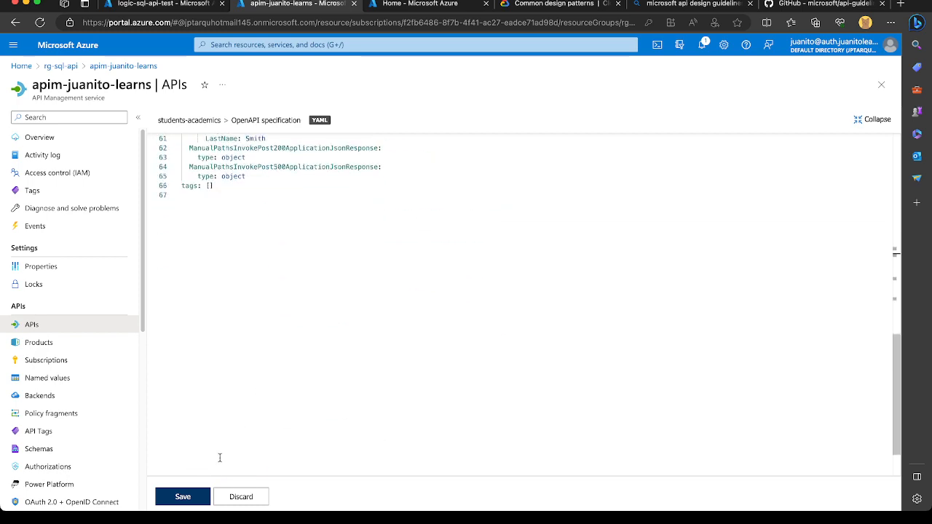
pyautogui.click(185, 496)
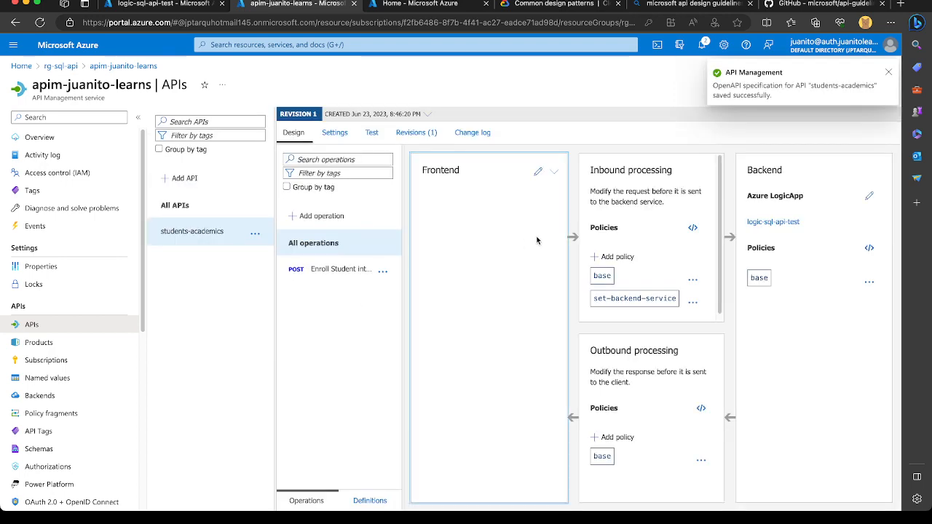
pyautogui.click(887, 73)
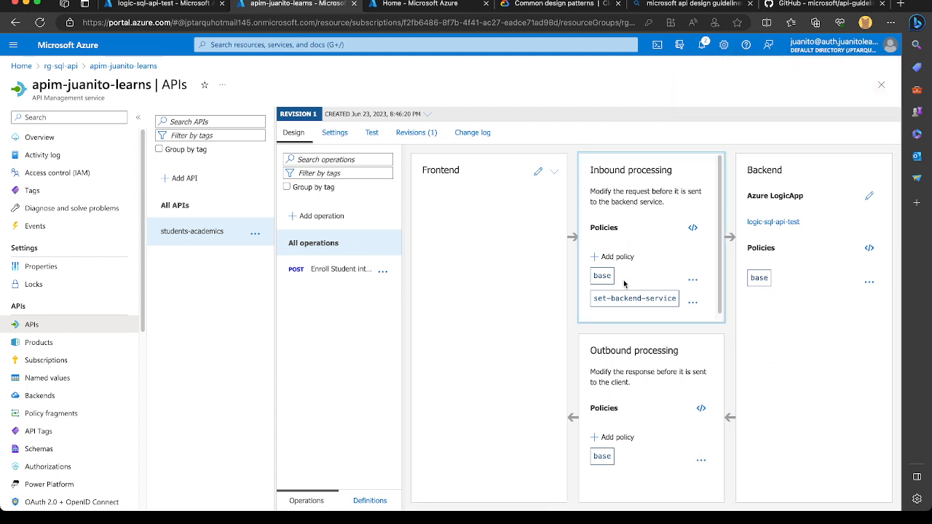
# Inspect the Enroll Student operation's design and the API's general, subscription, security and diagnostics settings.
pyautogui.click(348, 271)
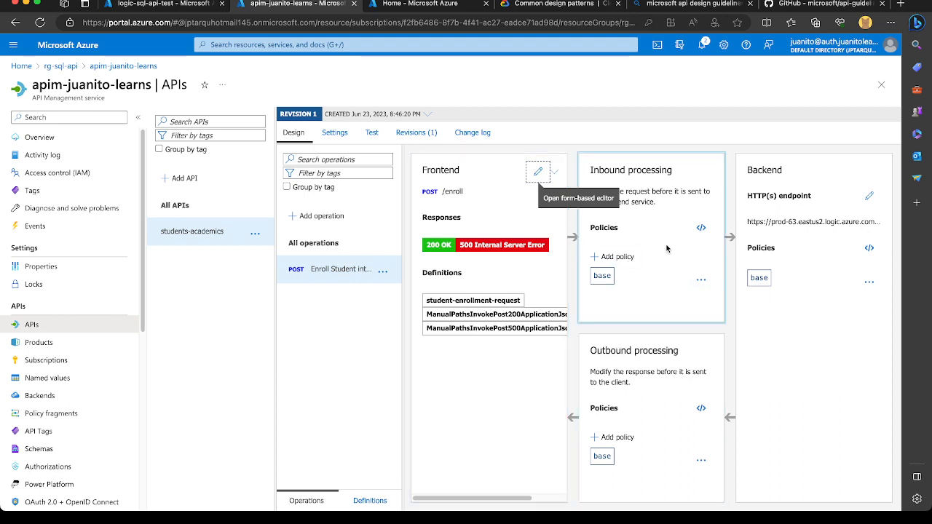
pyautogui.click(335, 133)
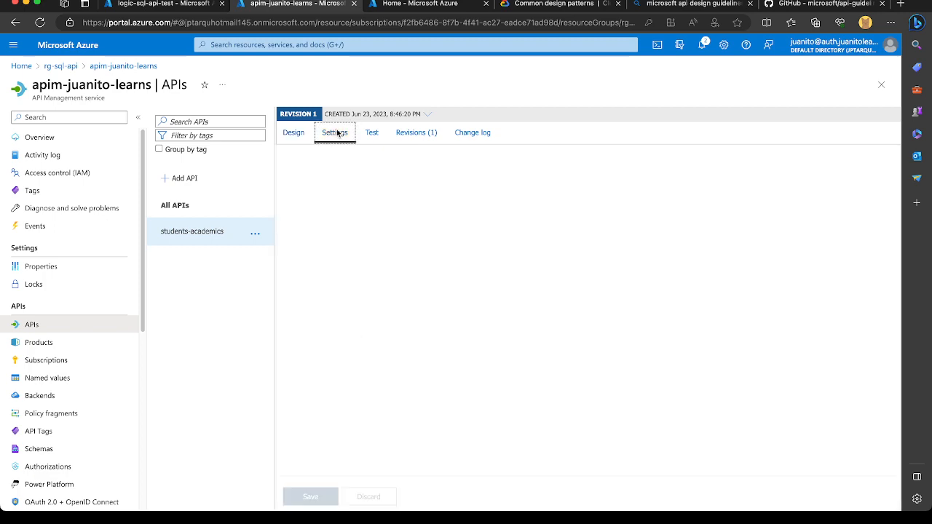
pyautogui.scroll(-3, 343, 346)
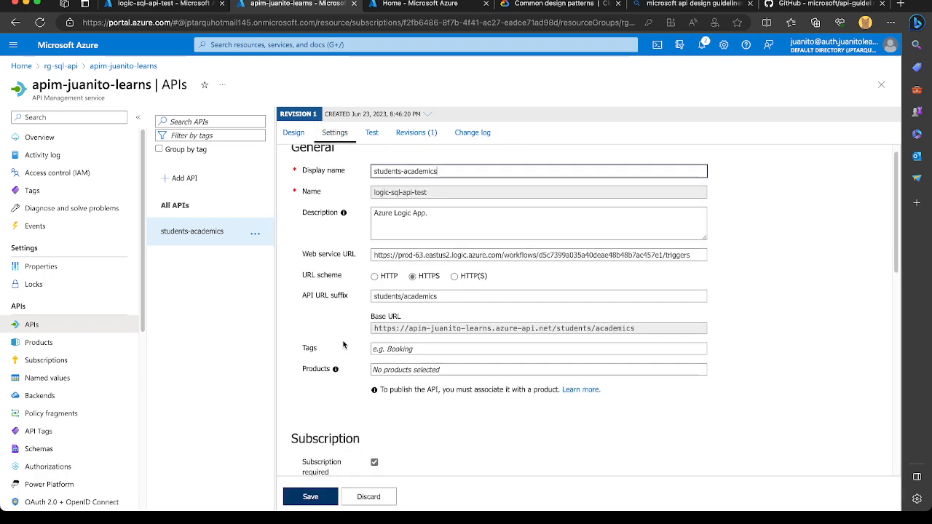
pyautogui.scroll(-5, 344, 345)
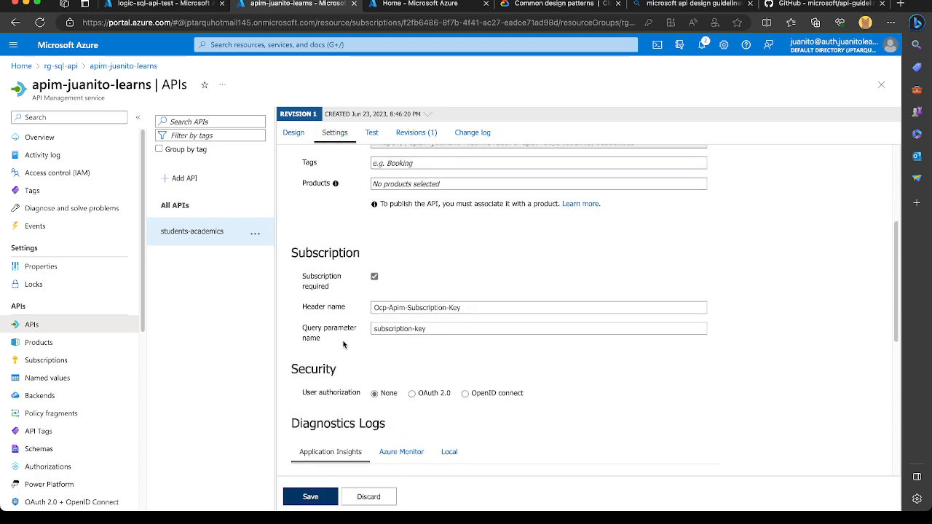
pyautogui.scroll(-2, 379, 277)
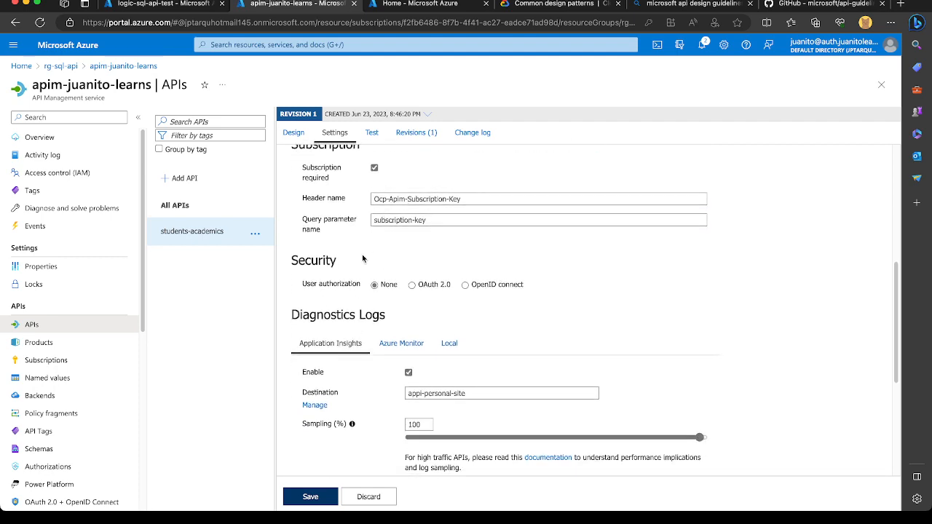
pyautogui.scroll(8, 366, 241)
# Open the test console for the Enroll Student operation and review its headers, request body, request URL and HTTP request.
pyautogui.click(372, 133)
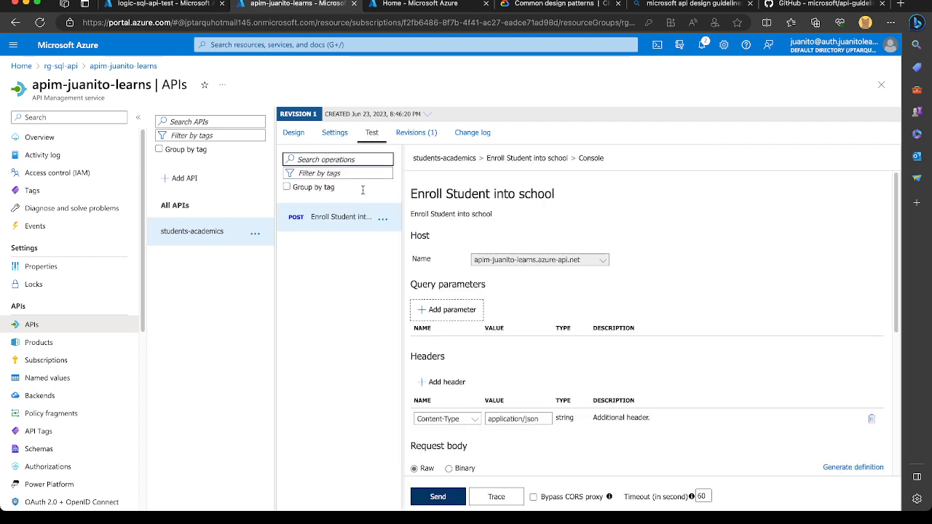
pyautogui.scroll(-3, 542, 362)
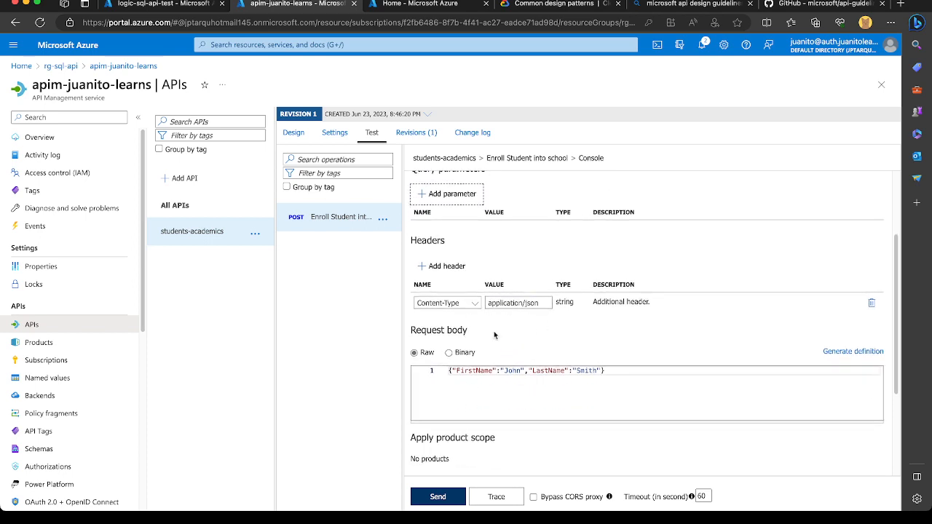
pyautogui.scroll(-3, 550, 323)
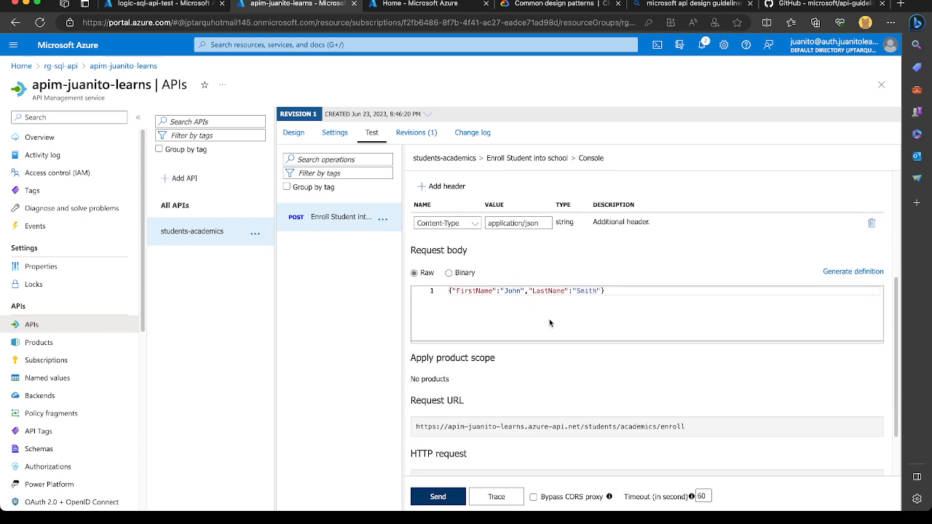
pyautogui.scroll(-1, 492, 428)
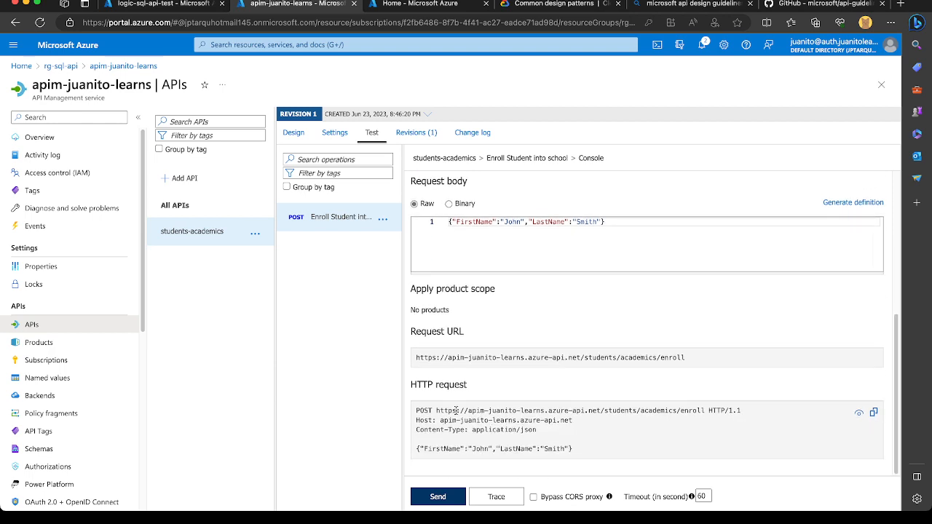
pyautogui.scroll(5, 507, 398)
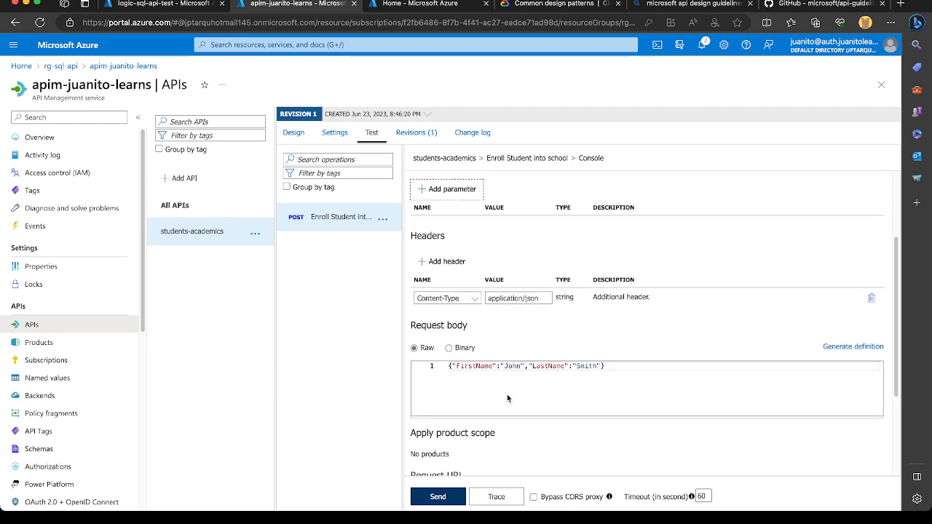
pyautogui.scroll(2, 543, 252)
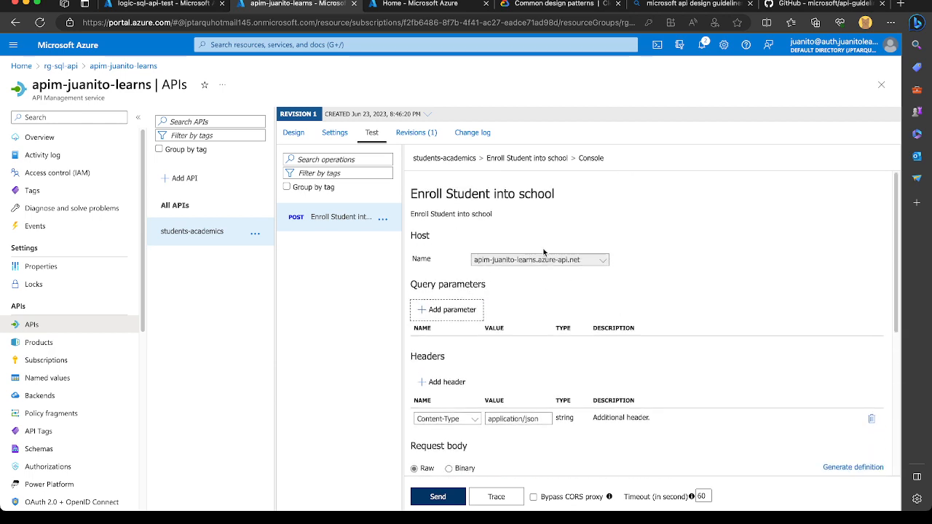
# Check the API's URL suffix, product association and subscription requirement in its settings.
pyautogui.click(329, 133)
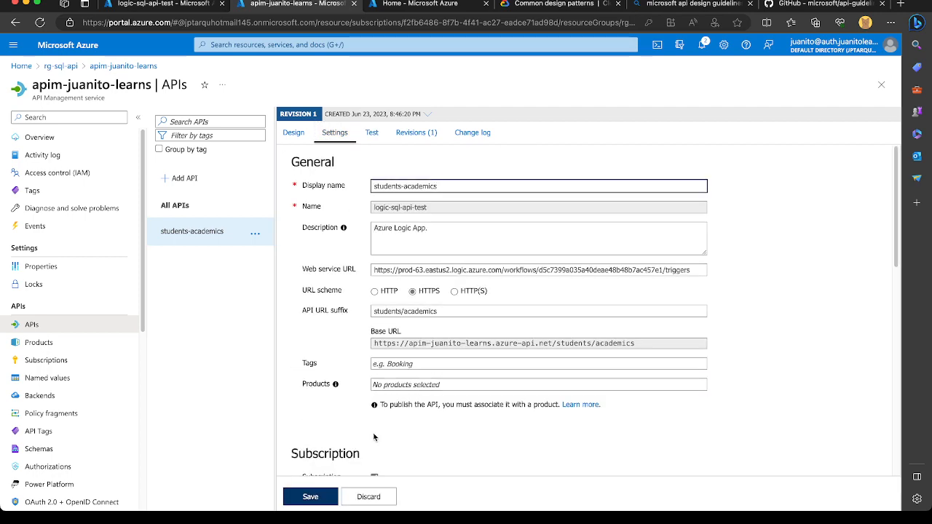
pyautogui.scroll(-2, 374, 437)
pyautogui.scroll(-3, 390, 443)
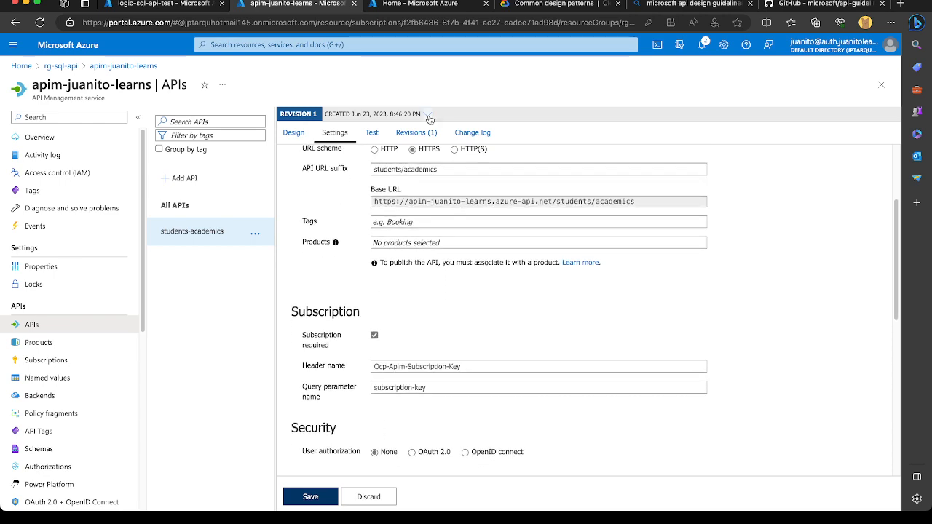
# Send a test POST request to the Enroll Student operation with the example request body.
pyautogui.click(372, 133)
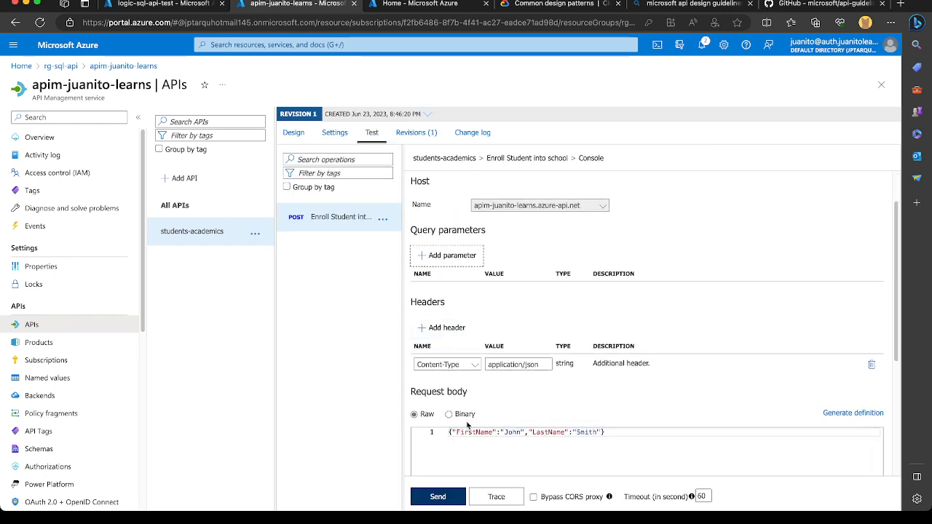
pyautogui.scroll(-2, 466, 437)
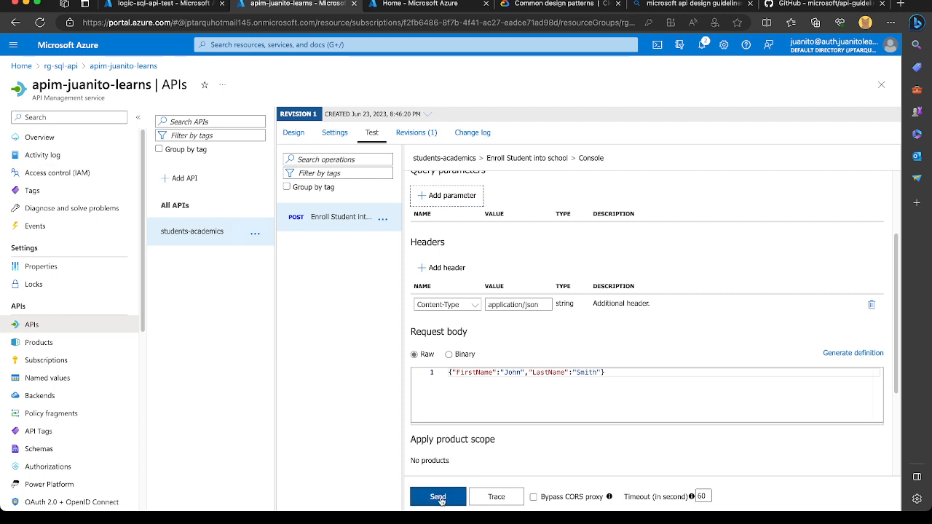
pyautogui.click(438, 498)
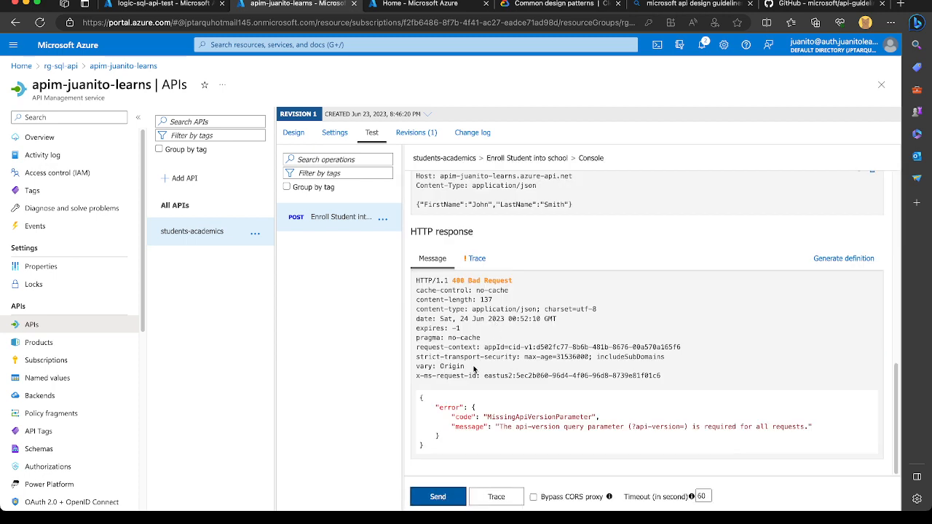
# Examine the HTTP response's error message about the query parameter, the trace and the request that was sent.
pyautogui.doubleClick(558, 429)
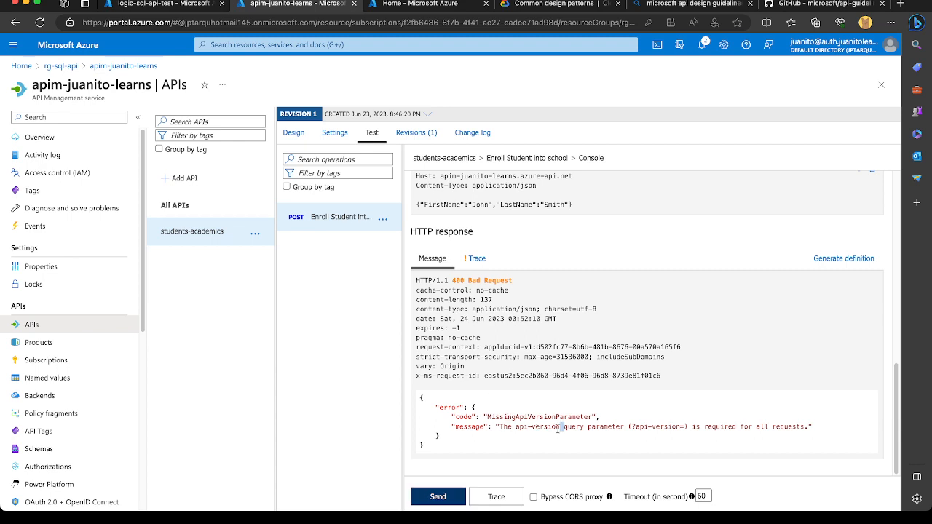
pyautogui.doubleClick(613, 428)
pyautogui.doubleClick(652, 429)
pyautogui.scroll(1, 584, 388)
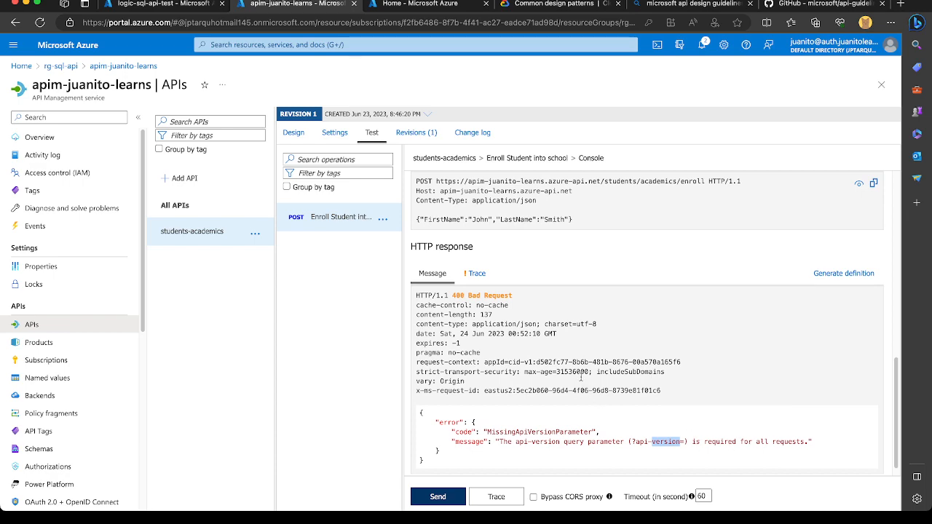
pyautogui.scroll(1, 566, 349)
pyautogui.scroll(-2, 565, 349)
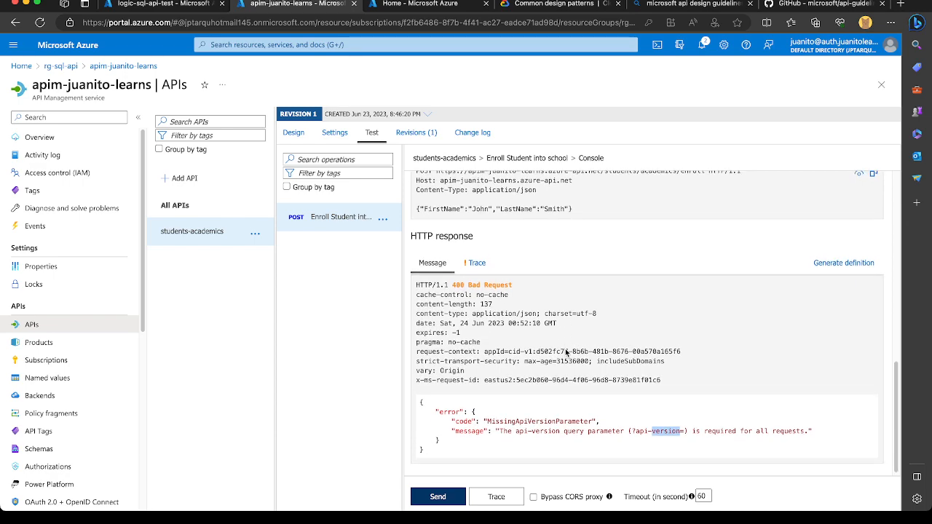
pyautogui.scroll(1, 566, 352)
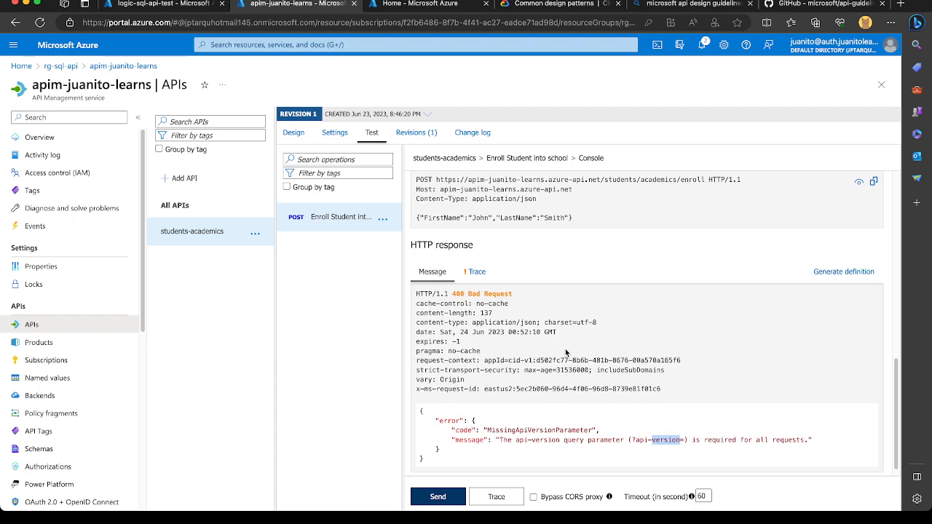
pyautogui.click(474, 273)
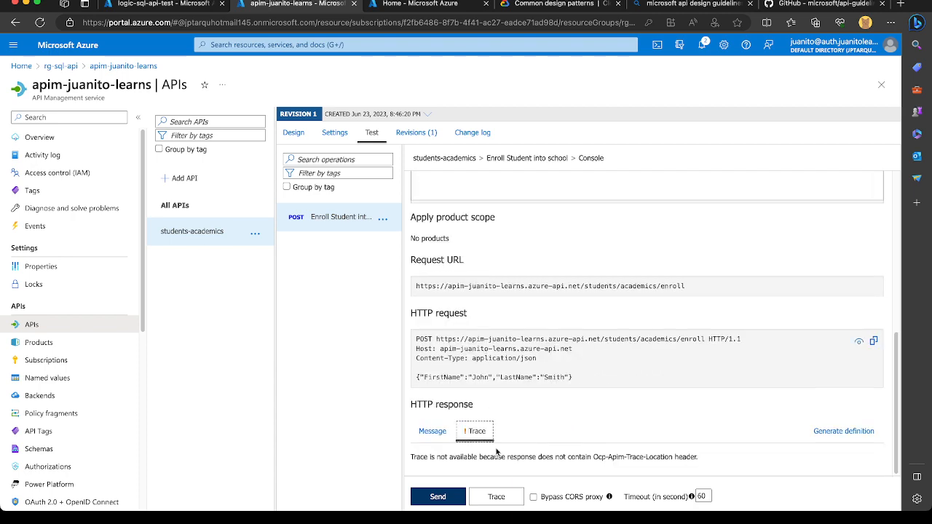
pyautogui.click(435, 431)
pyautogui.scroll(-1, 579, 431)
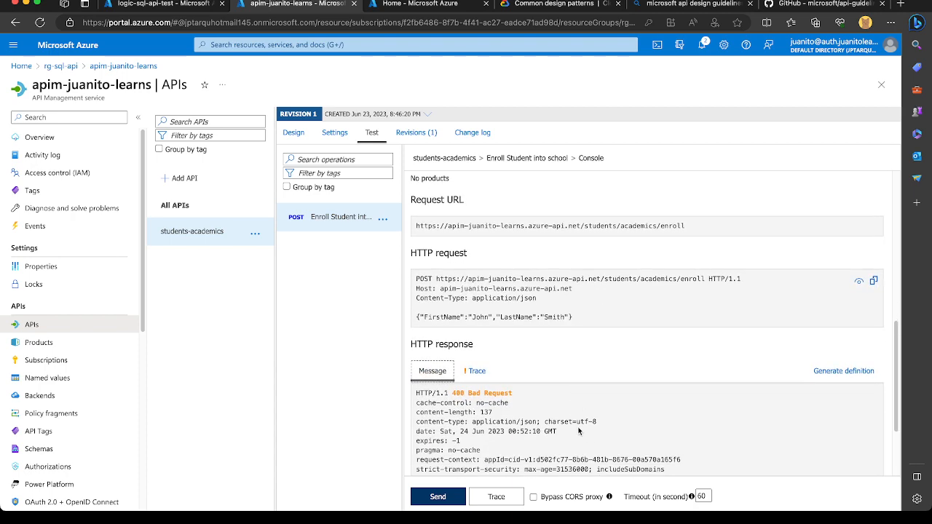
# Resend the Enroll Student test request with tracing enabled for one hour.
pyautogui.scroll(-2, 579, 431)
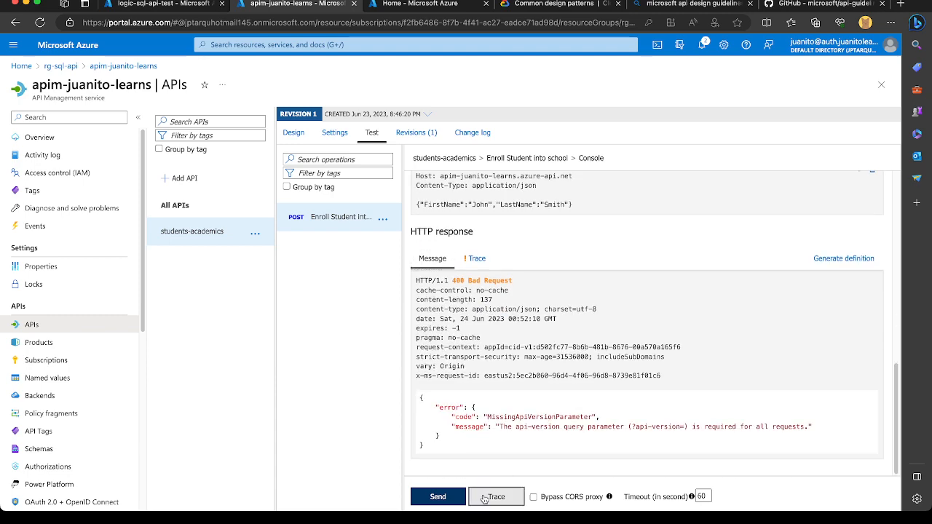
pyautogui.click(485, 499)
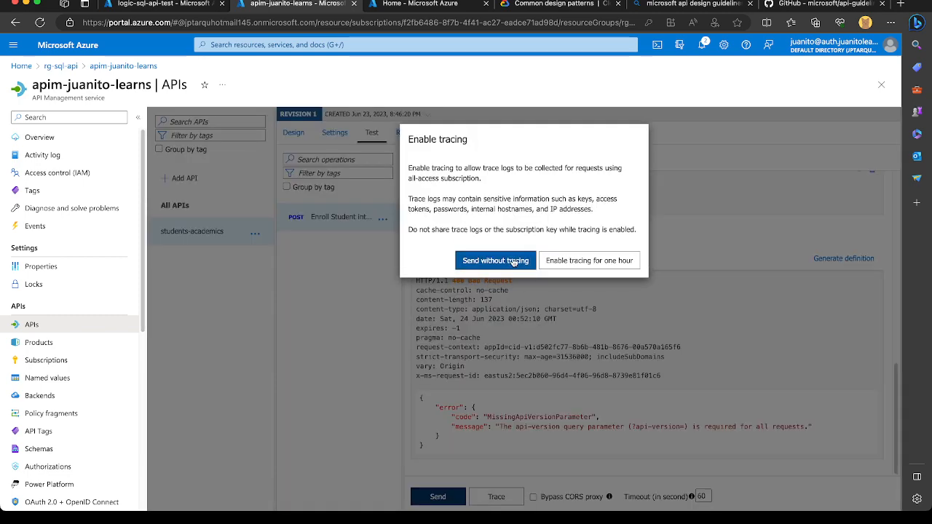
pyautogui.click(576, 263)
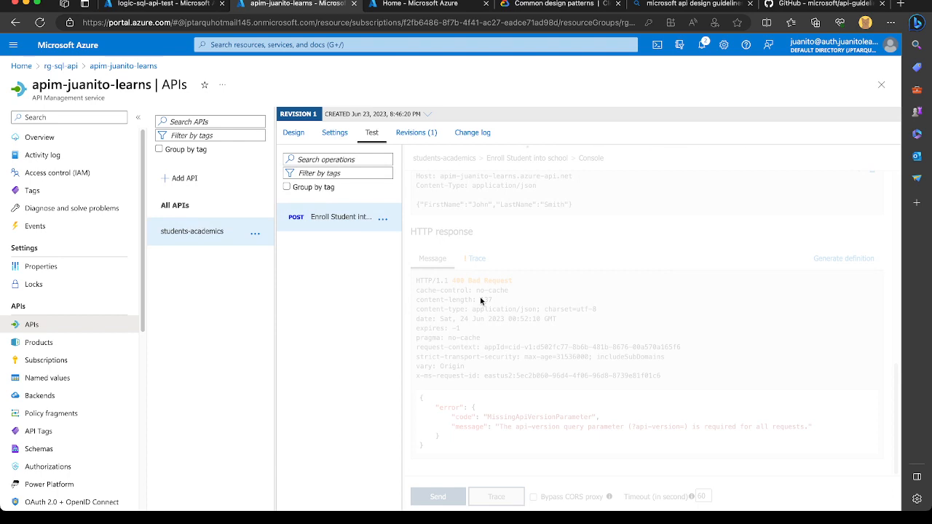
# Search all recent resources in the other Azure portal session, filtering by "appi", "app" and "perso".
pyautogui.click(441, 5)
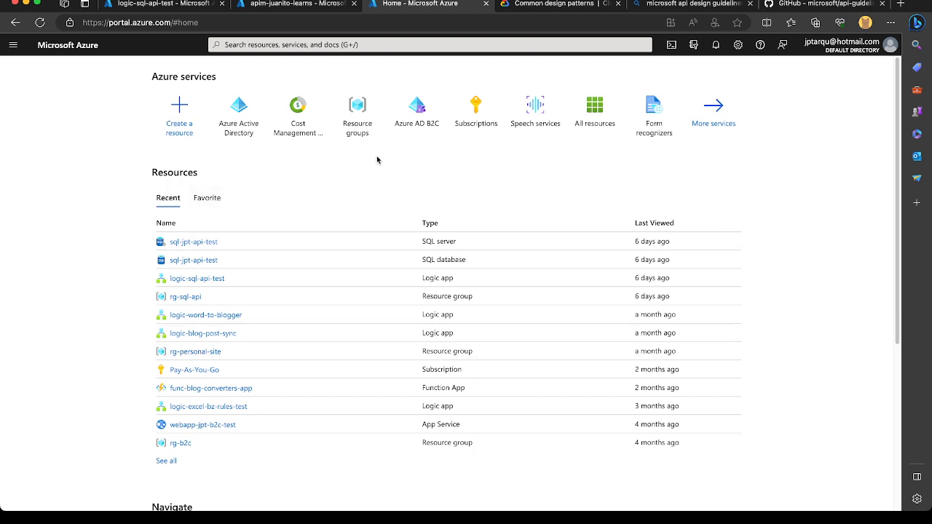
pyautogui.click(166, 461)
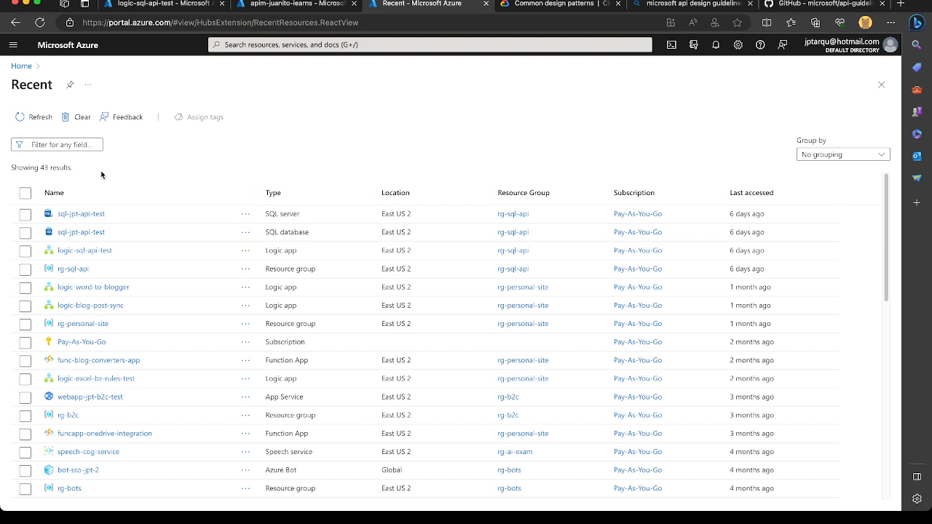
pyautogui.click(74, 142)
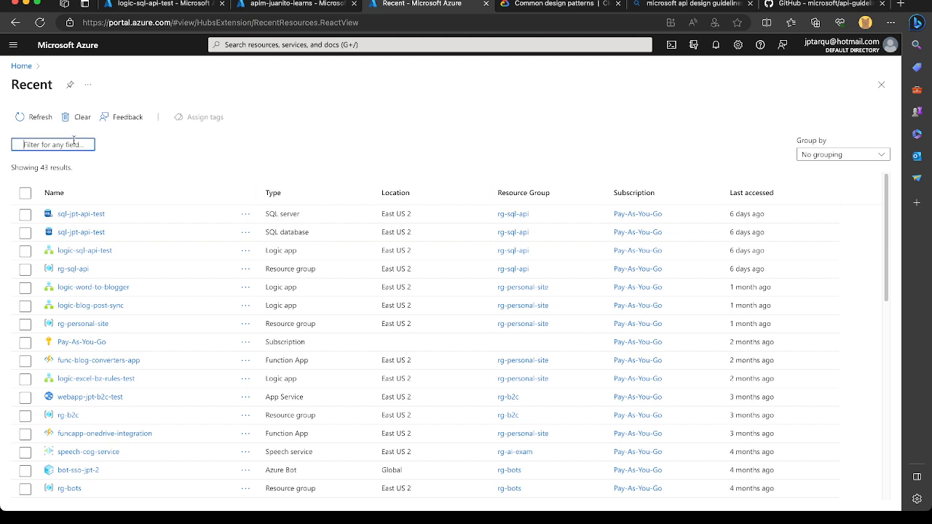
pyautogui.write('appi')
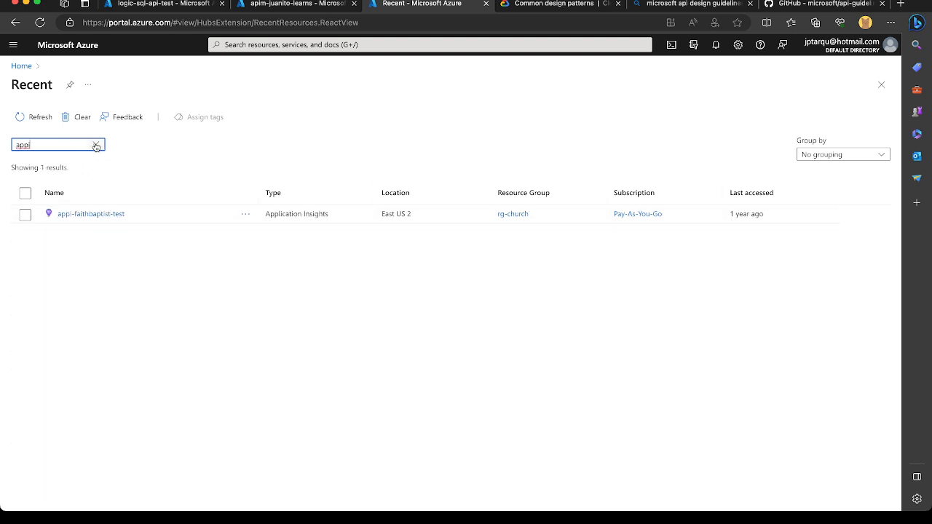
pyautogui.press('BackSpace')
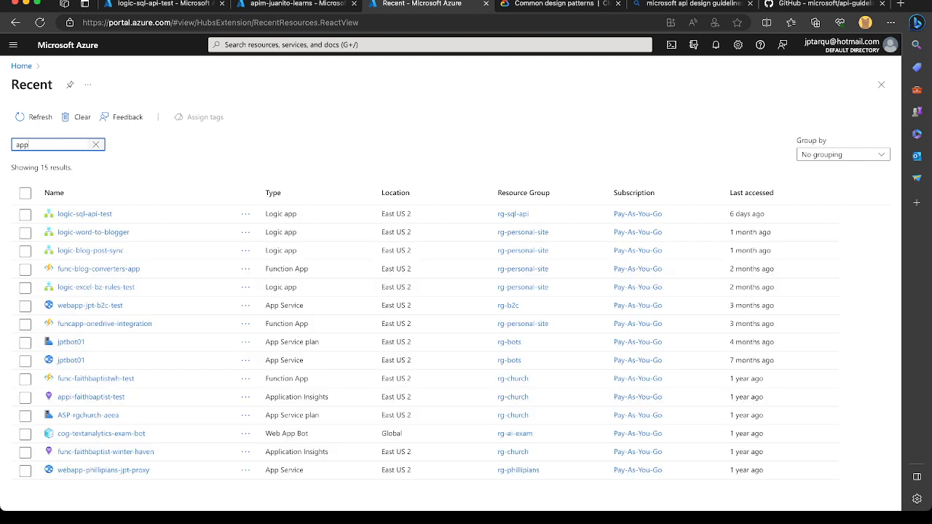
pyautogui.press('BackSpace')
pyautogui.press('BackSpace')
pyautogui.press('BackSpace')
pyautogui.write('perso')
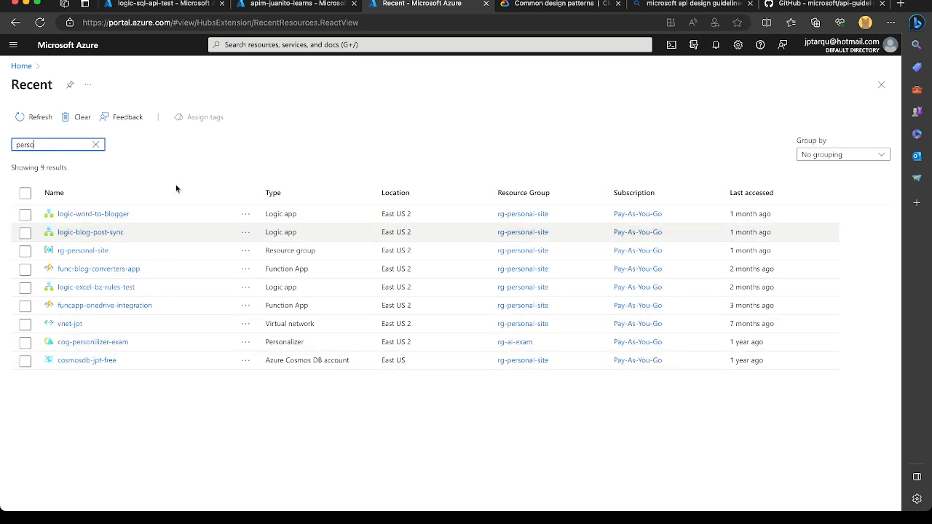
# Return to the API Management test console, review the traced HTTP response and open the students-academics API's settings.
pyautogui.click(253, 6)
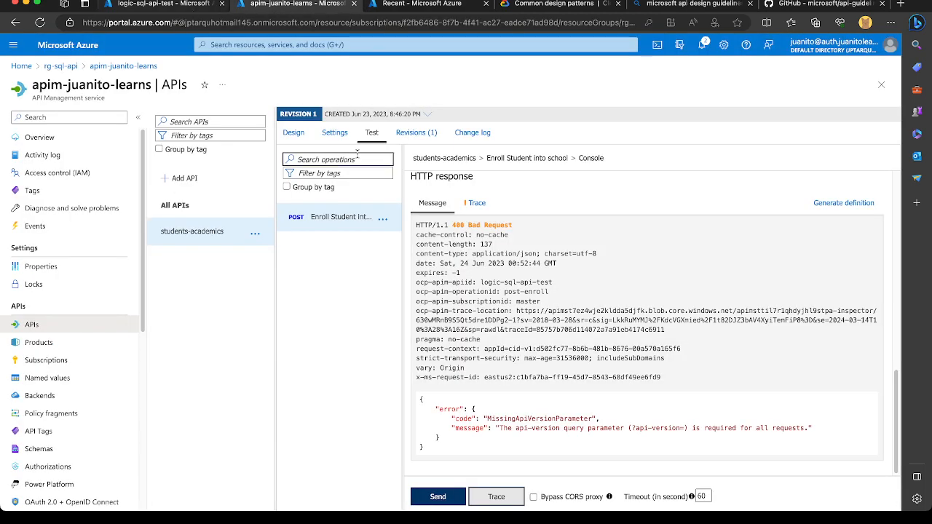
pyautogui.scroll(-1, 542, 329)
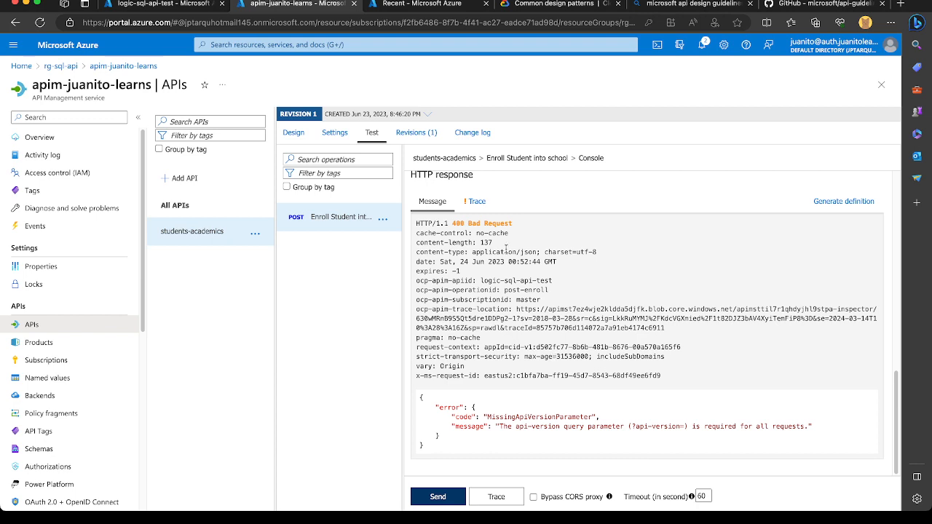
pyautogui.click(335, 133)
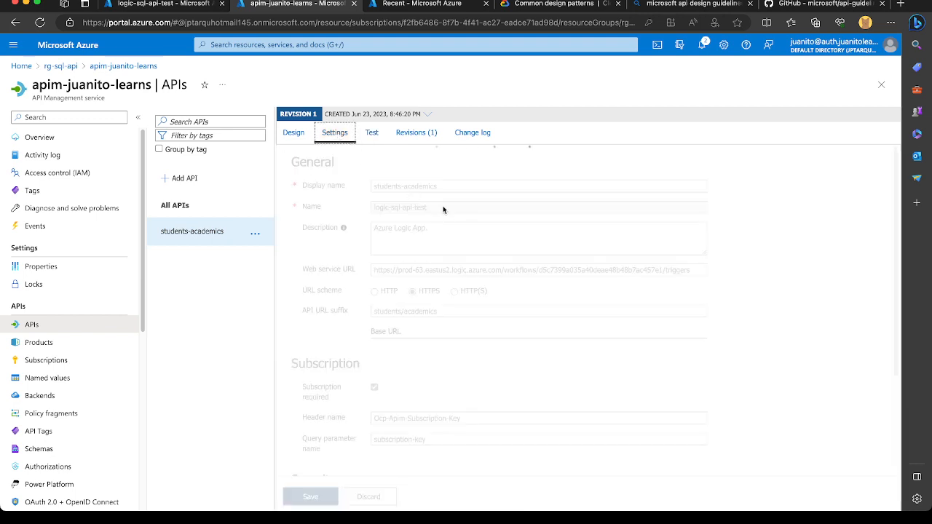